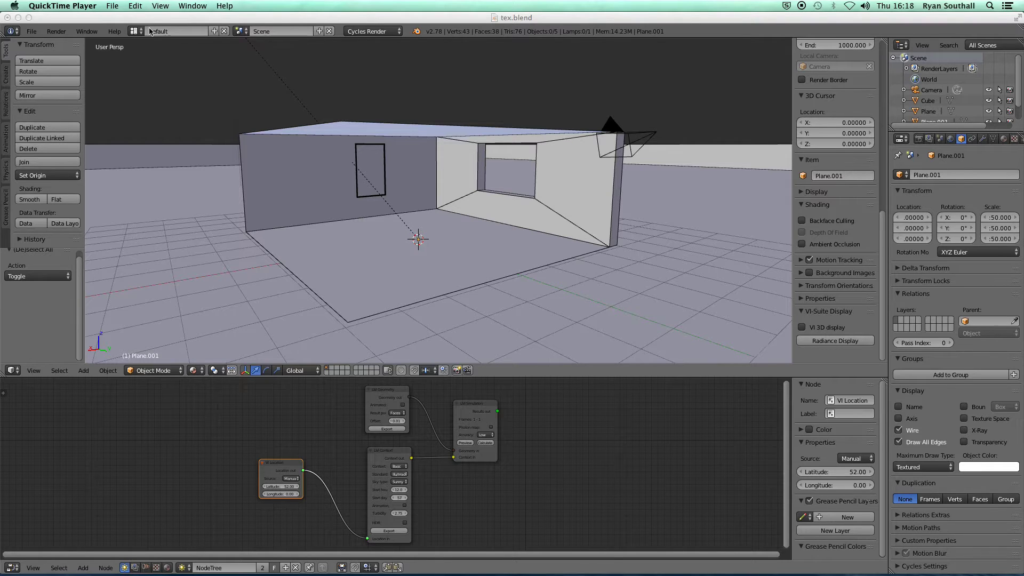
- Get a higher view over the room, select the room Cube and show its material settings
left_click(422, 200)
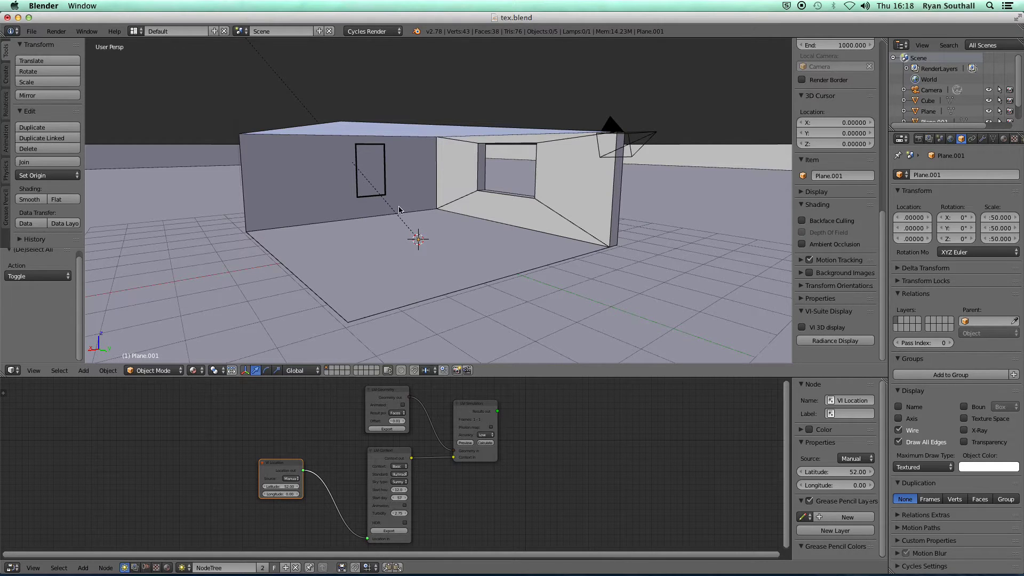
middle_click_drag(400, 209, 384, 160)
scroll(373, 156, "up", 5)
scroll(374, 156, "up", 2)
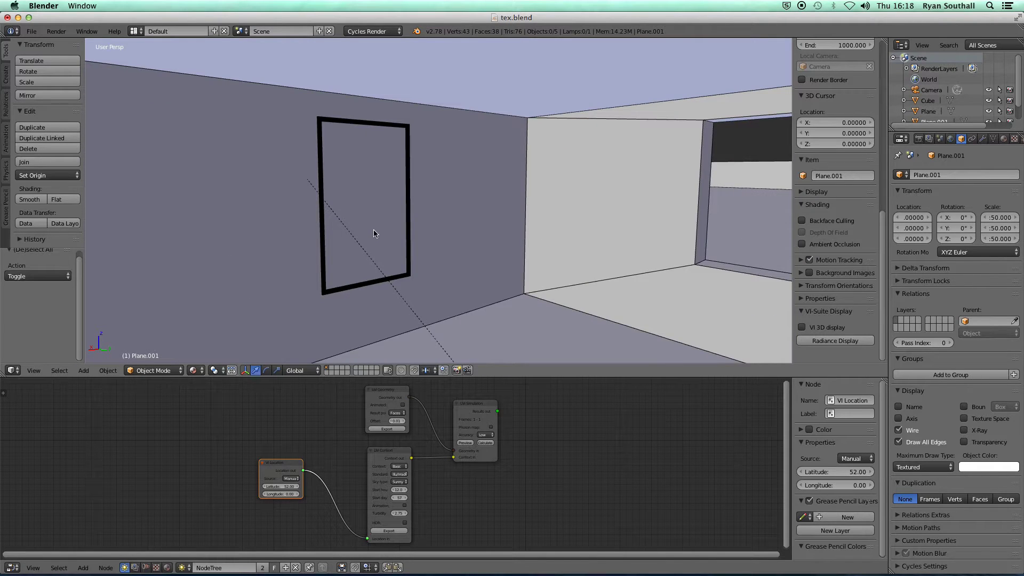
scroll(372, 228, "down", 3)
middle_click_drag(510, 230, 385, 240)
scroll(536, 227, "down", 3)
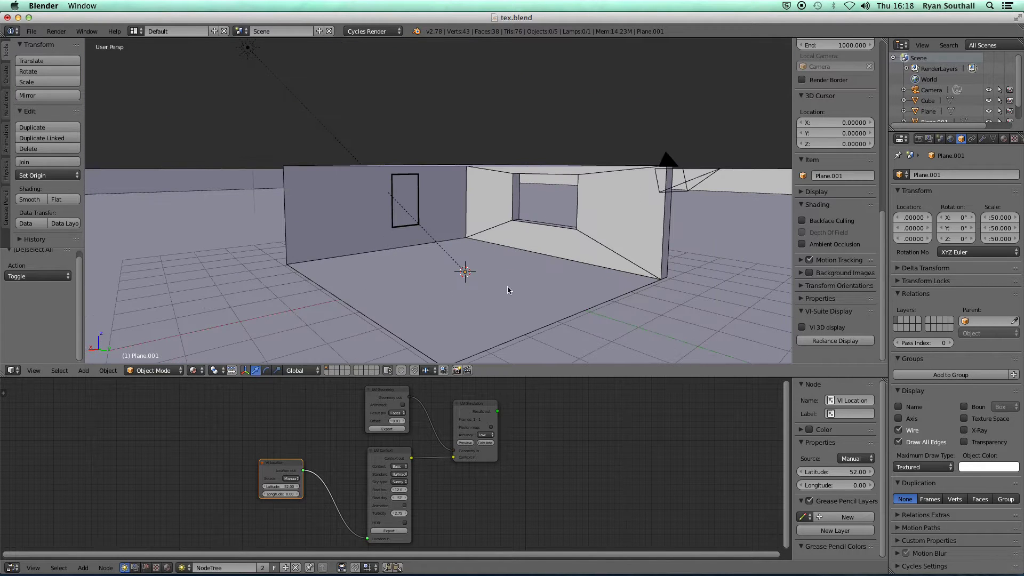
middle_click_drag(535, 245, 526, 238)
scroll(501, 224, "up", 2)
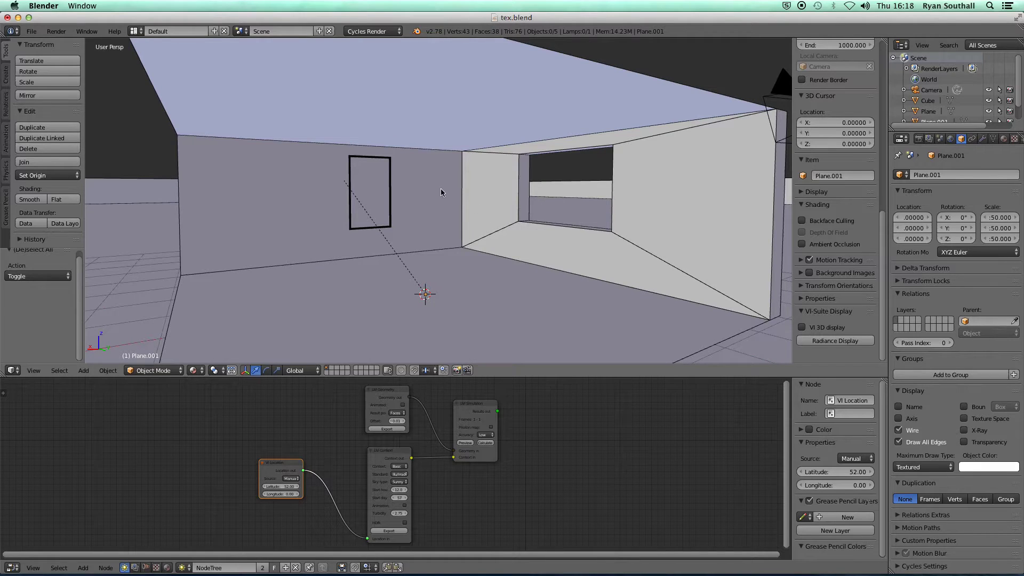
right_click(482, 157)
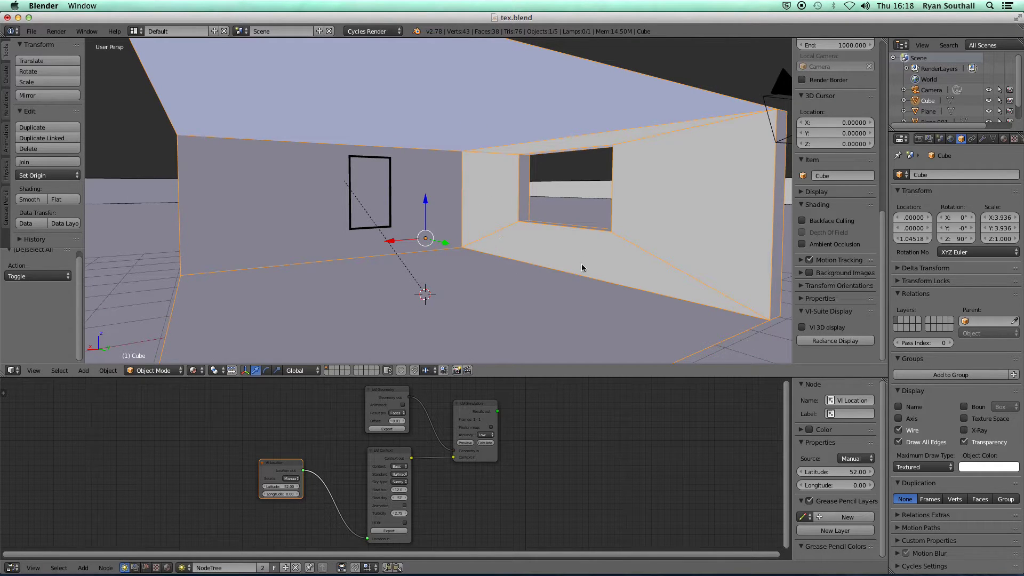
left_click(1003, 139)
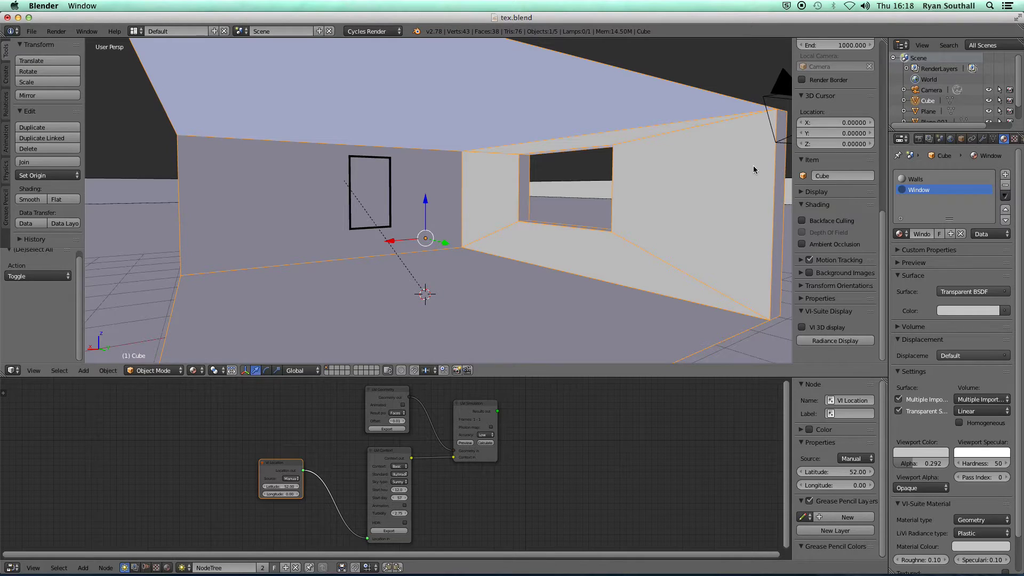
- Toggle the room mesh into Edit Mode and back, then select the picture plane
key("Tab")
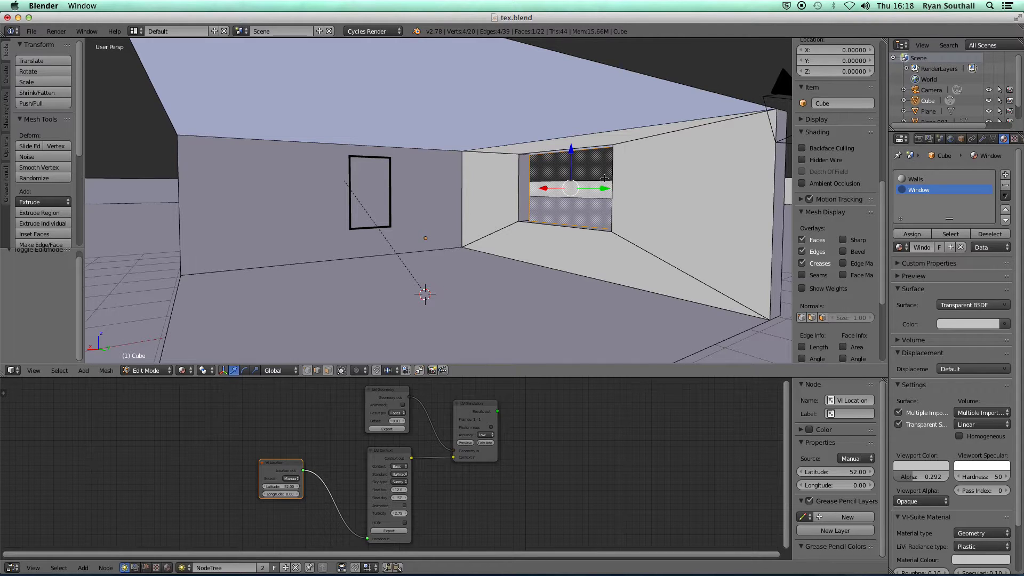
key("Tab")
right_click(373, 171)
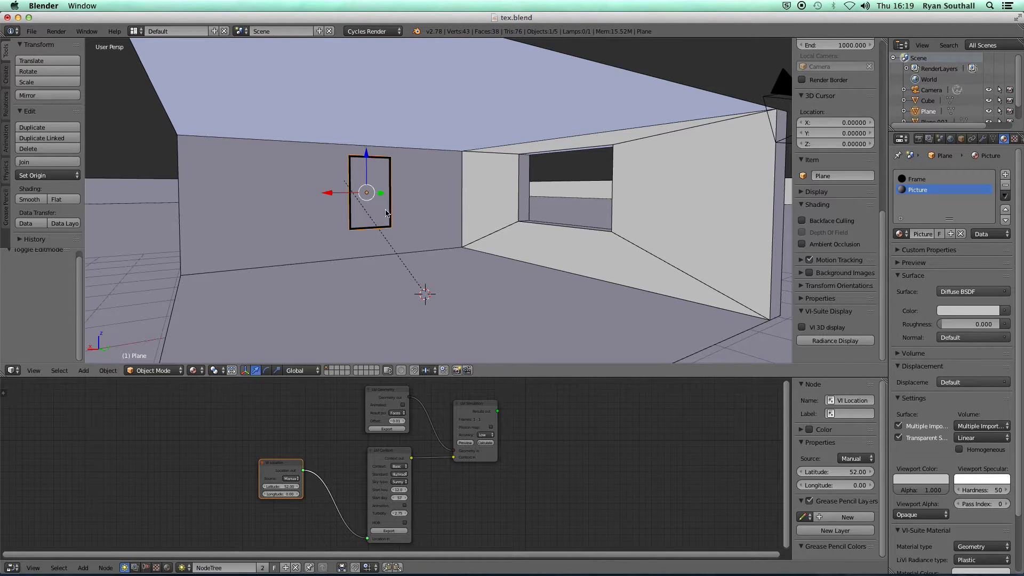
- Toggle the picture plane in and out of Edit Mode and check the render engine list
key("Tab")
mouse_move(389, 213)
middle_mouse_down()
mouse_move(409, 225)
mouse_move(430, 213)
mouse_move(408, 213)
middle_mouse_up()
key("Tab")
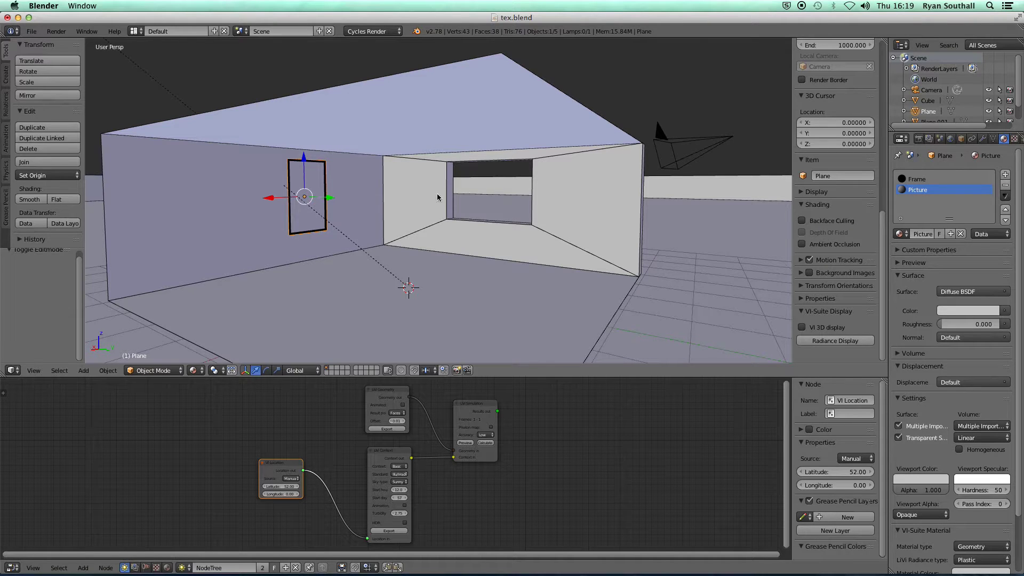
left_click(373, 32)
- Zoom onto the picture plane, enter its Edit Mode and switch to wireframe shading
middle_click_drag(375, 162, 381, 193)
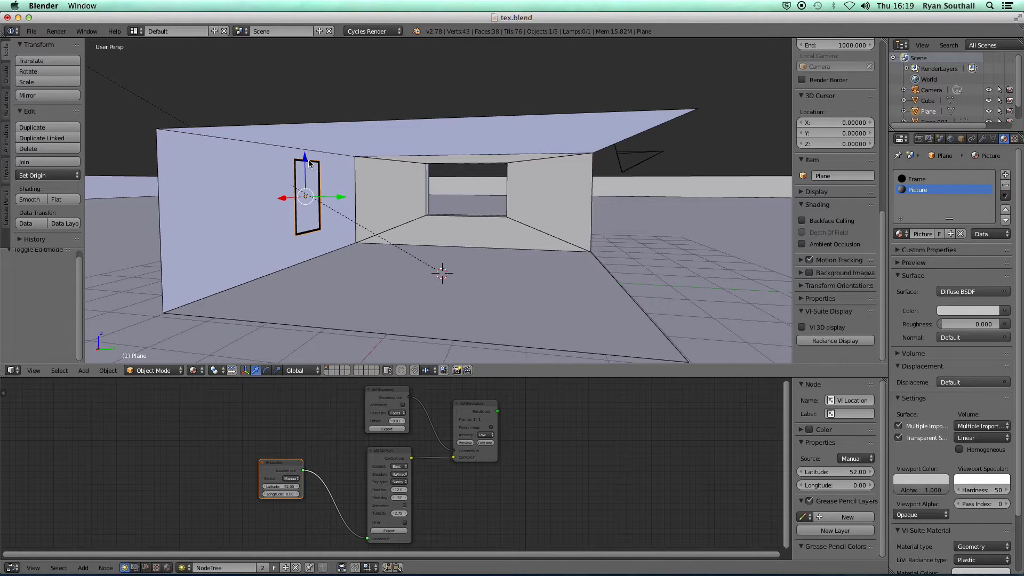
middle_click_drag(372, 207, 314, 205)
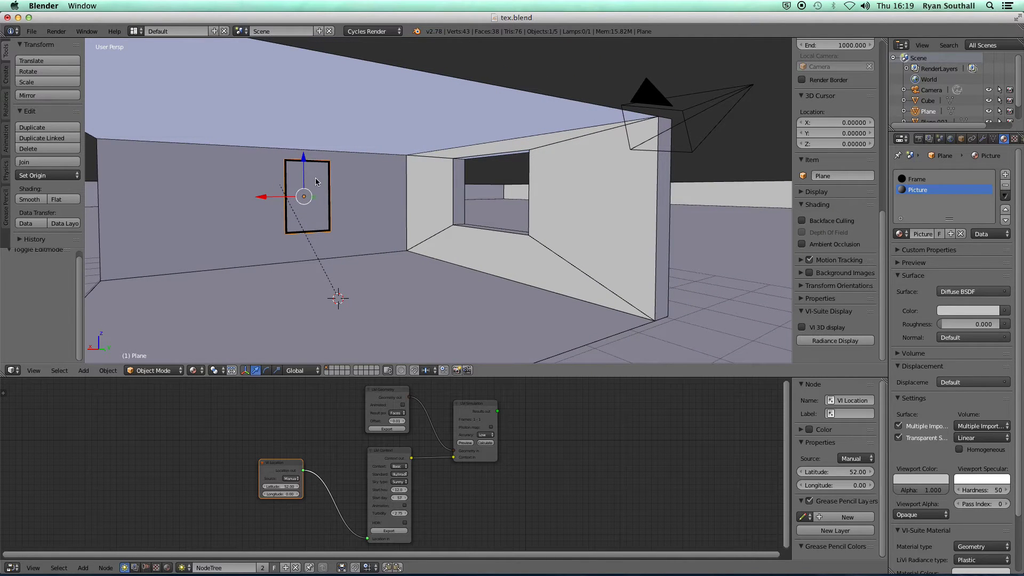
scroll(320, 187, "up", 4)
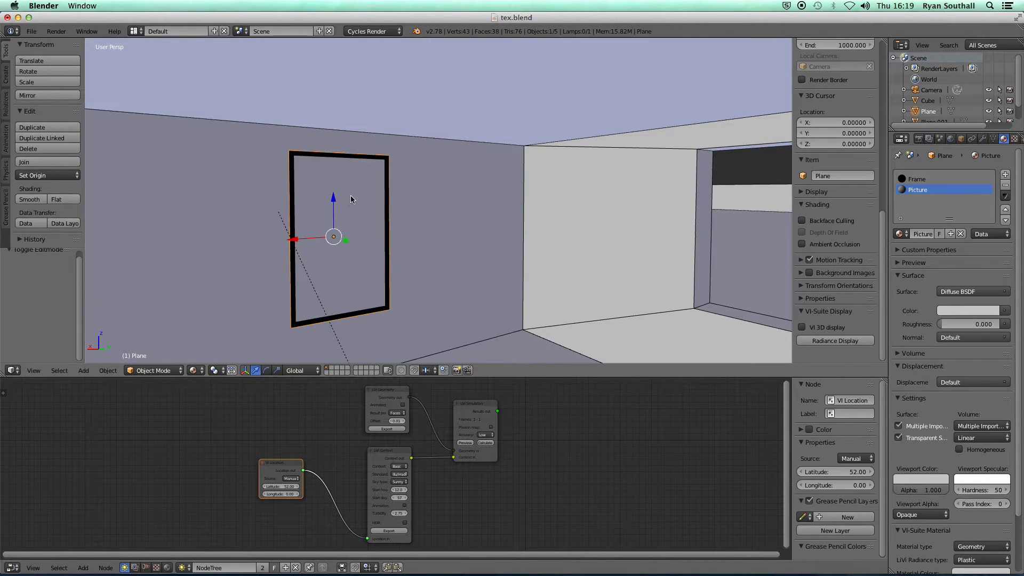
key("Tab")
mouse_move(363, 242)
middle_mouse_down()
mouse_move(346, 231)
mouse_move(378, 237)
mouse_move(327, 234)
mouse_move(338, 228)
middle_mouse_up()
key("z")
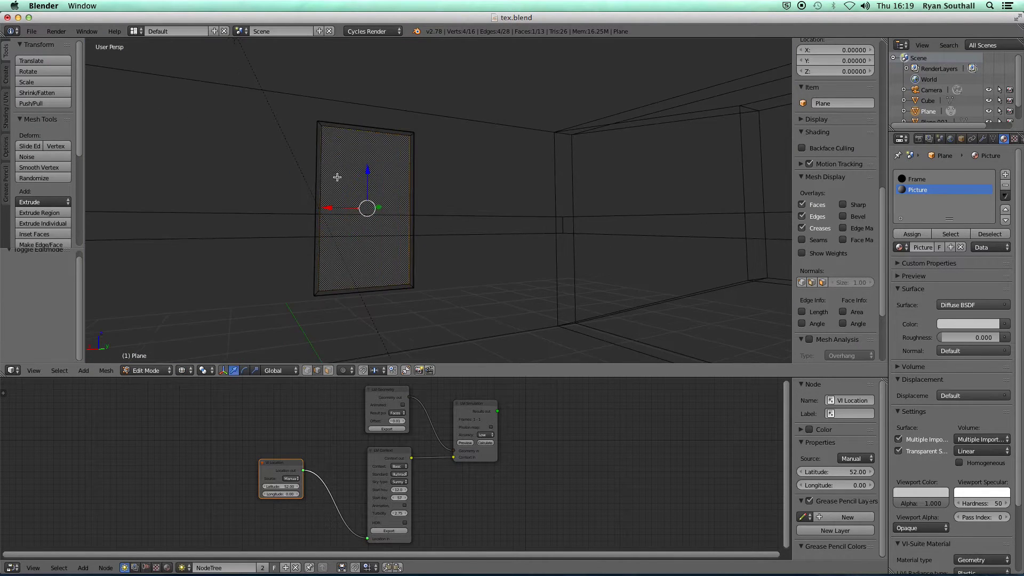
- Select the plane's large front face in Face select mode, then split the node editor into two panes
key("ctrl+Tab")
left_click(327, 201)
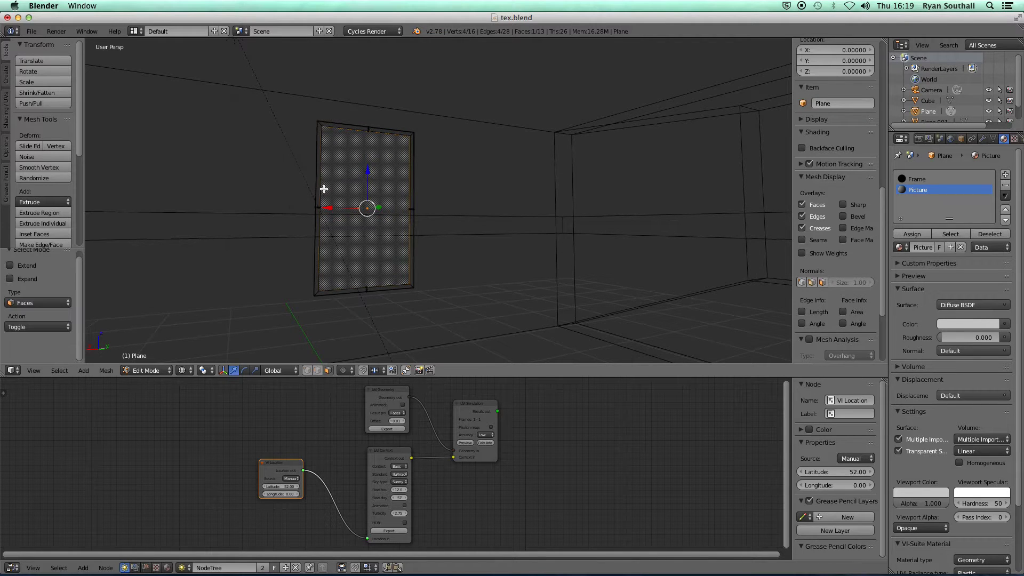
right_click(319, 184)
right_click(366, 209)
middle_click_drag(364, 240, 384, 243)
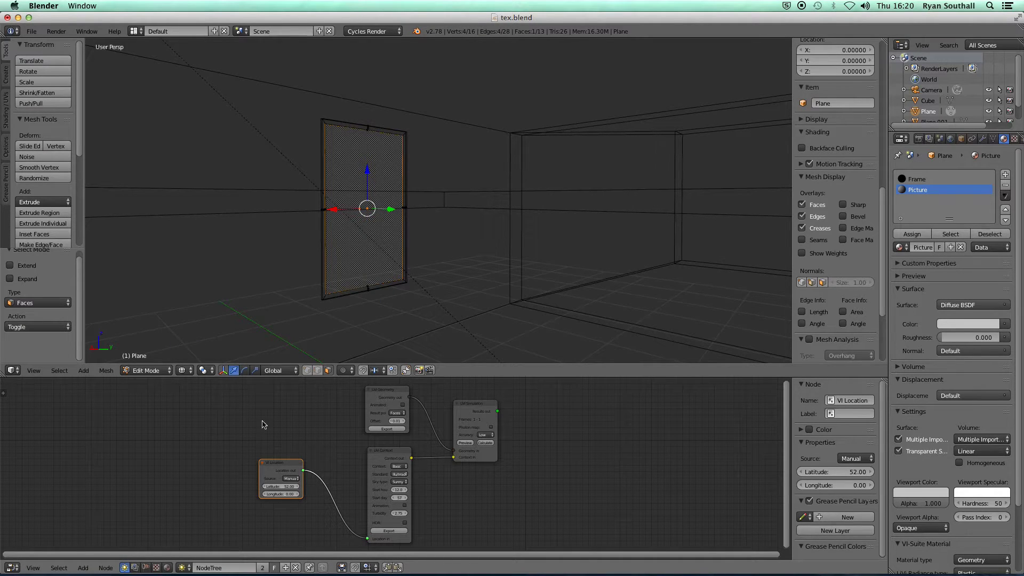
left_click_drag(885, 380, 477, 395)
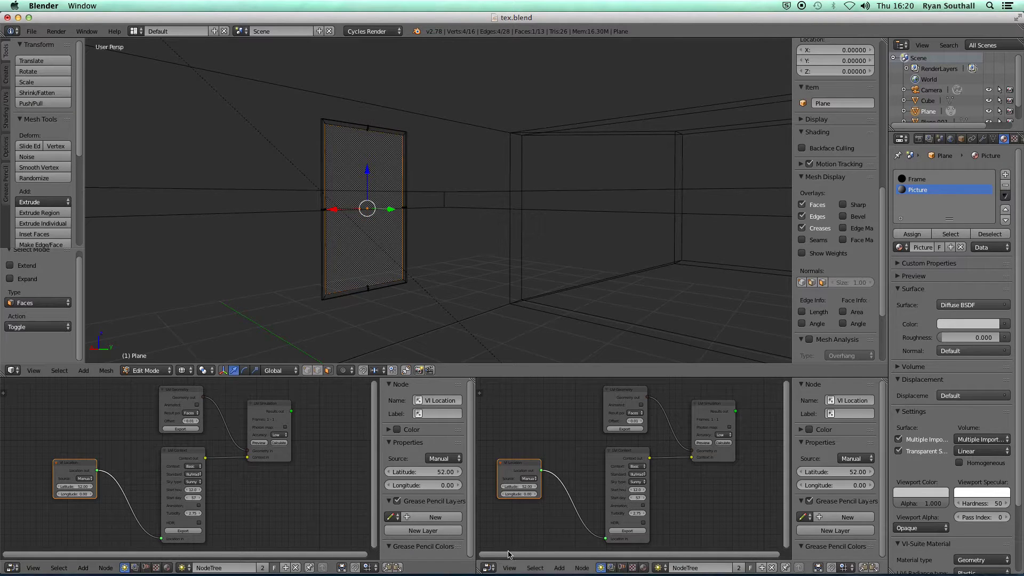
- Make the right lower pane a UV/Image Editor and open its Image > Open file browser
left_click(488, 568)
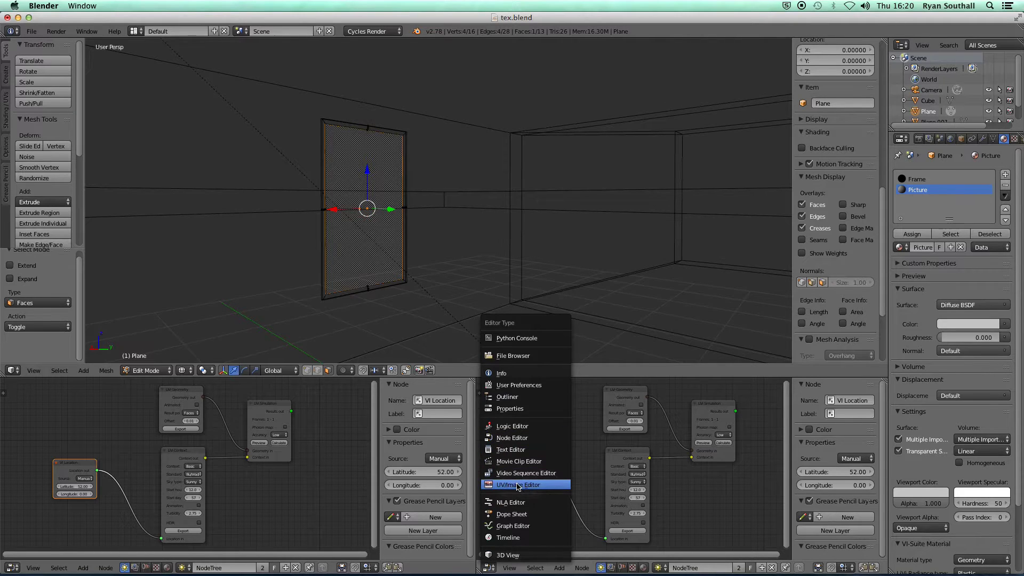
left_click(518, 485)
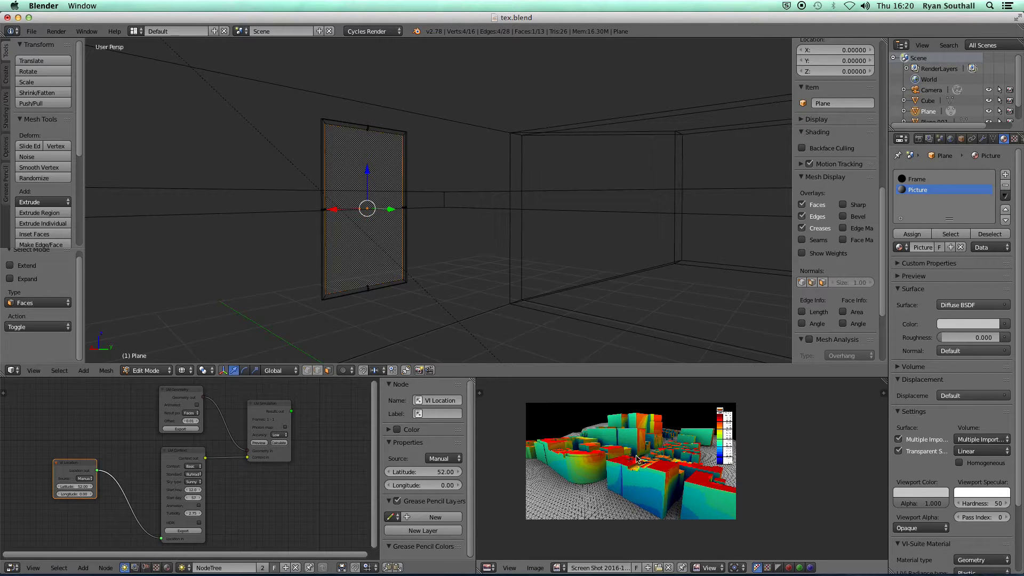
middle_click_drag(640, 462, 693, 462)
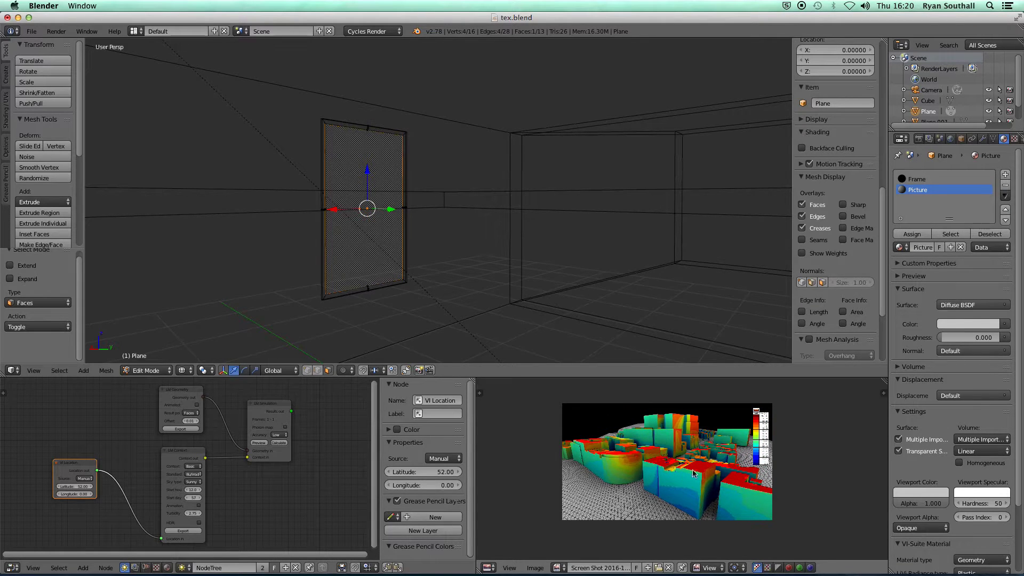
left_click(658, 568)
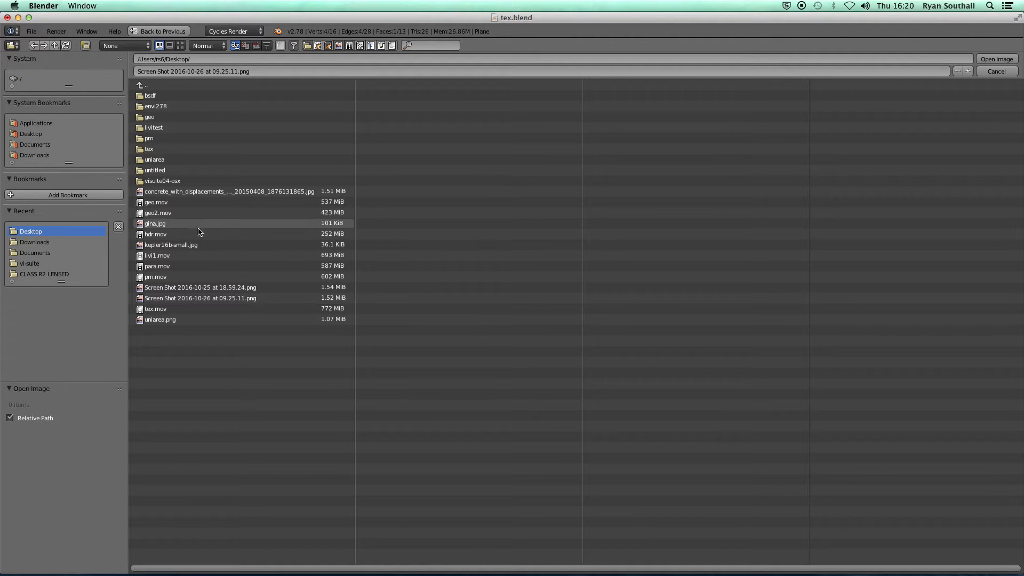
- Load kepler16b-small.jpg into the image editor, face the plane squarely and call up UV mapping
double_click(185, 247)
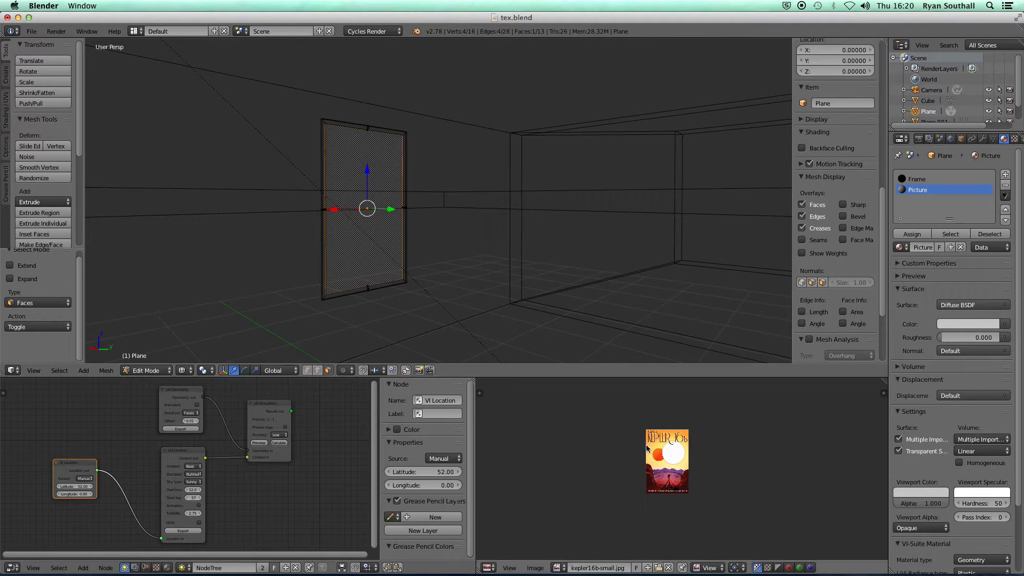
scroll(660, 457, "up", 4)
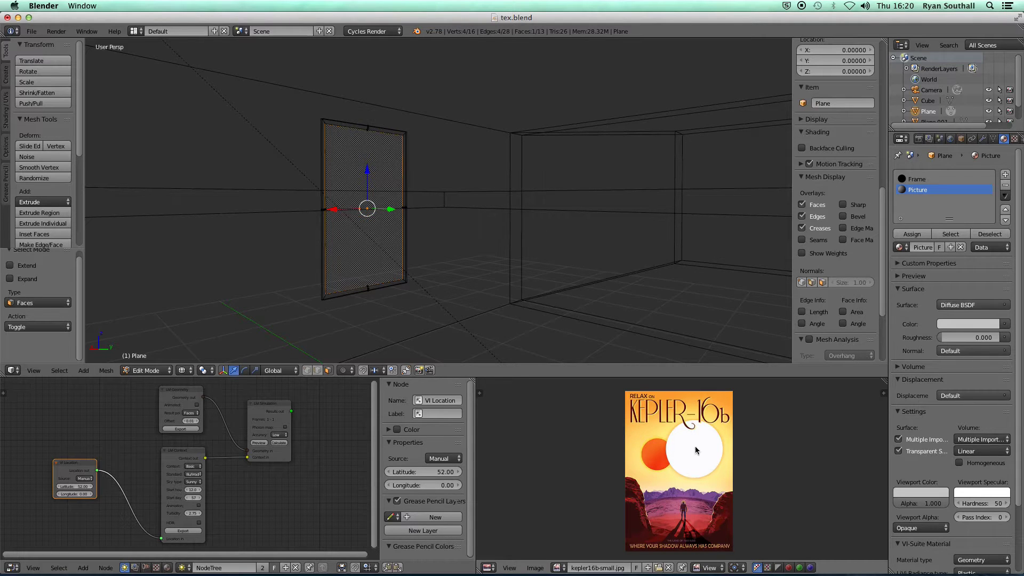
middle_click_drag(375, 221, 359, 178)
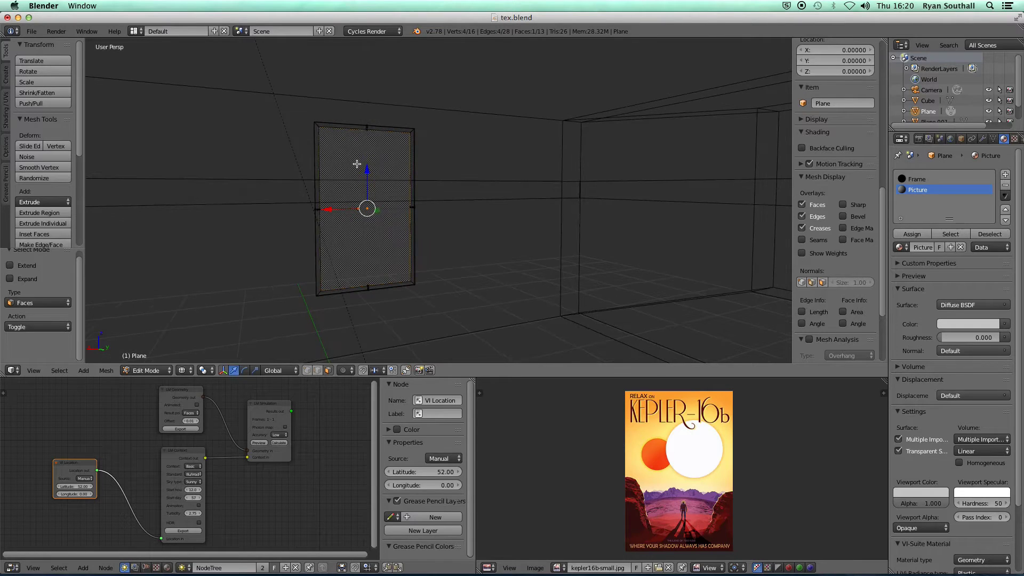
key("u")
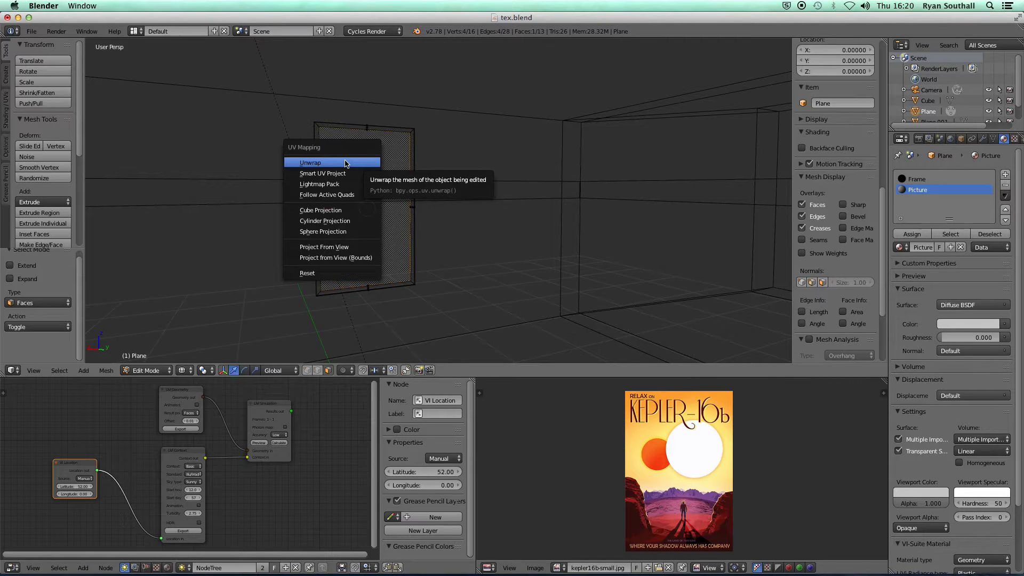
- Unwrap the plane's front face onto the poster image, keeping the island upright
left_click(346, 164)
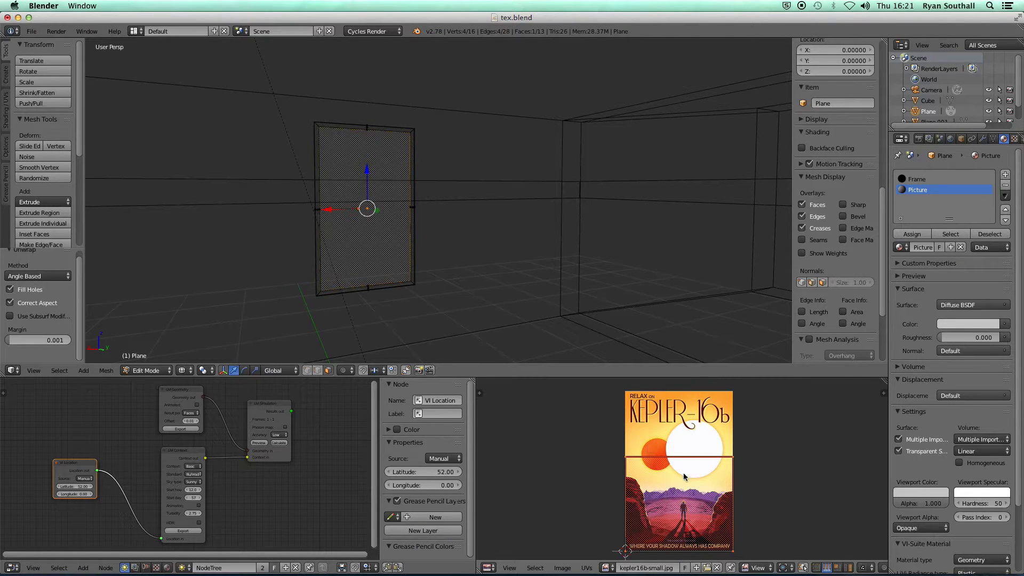
middle_click_drag(685, 476, 671, 454)
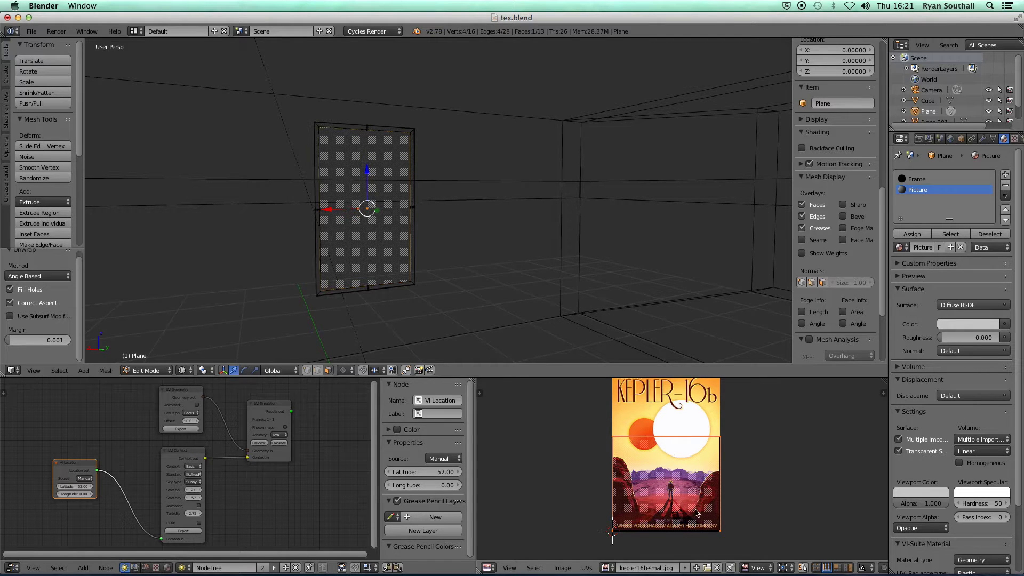
key("r")
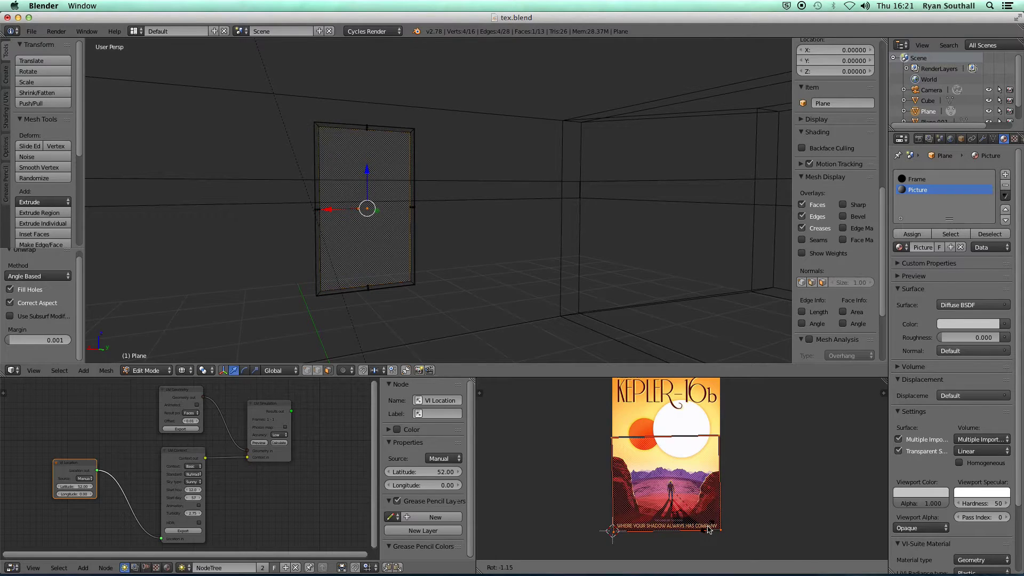
key("Escape")
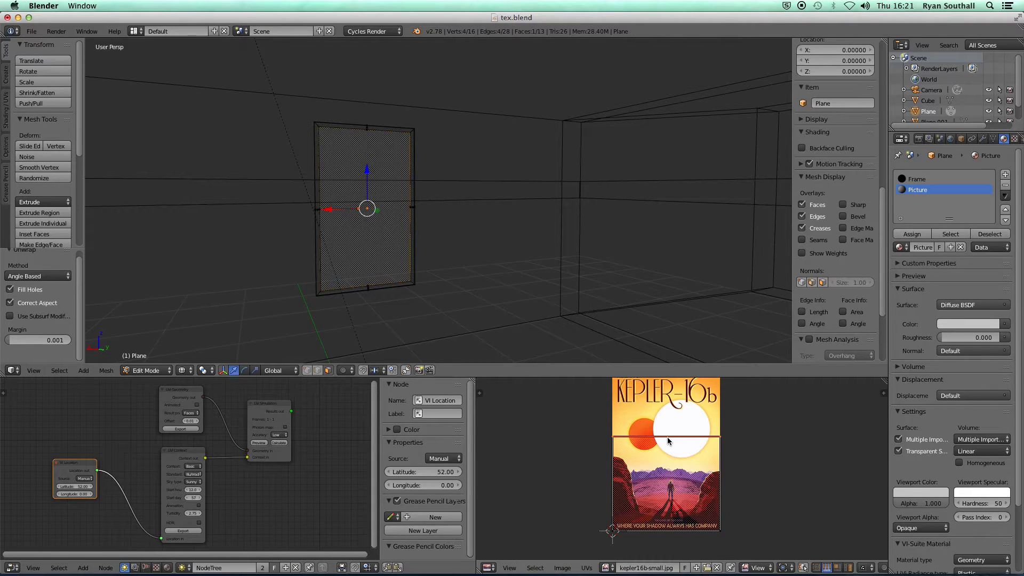
- Move the top UV edge vertically to Y 0.159, then return the plane to Object Mode
key("g")
key("y")
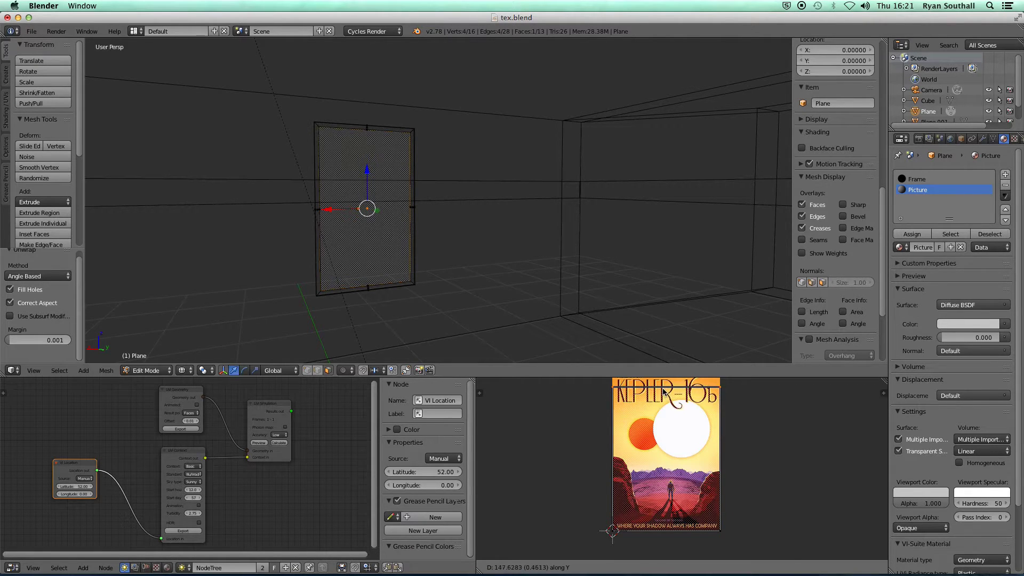
left_click(664, 392)
middle_click_drag(666, 435, 657, 467)
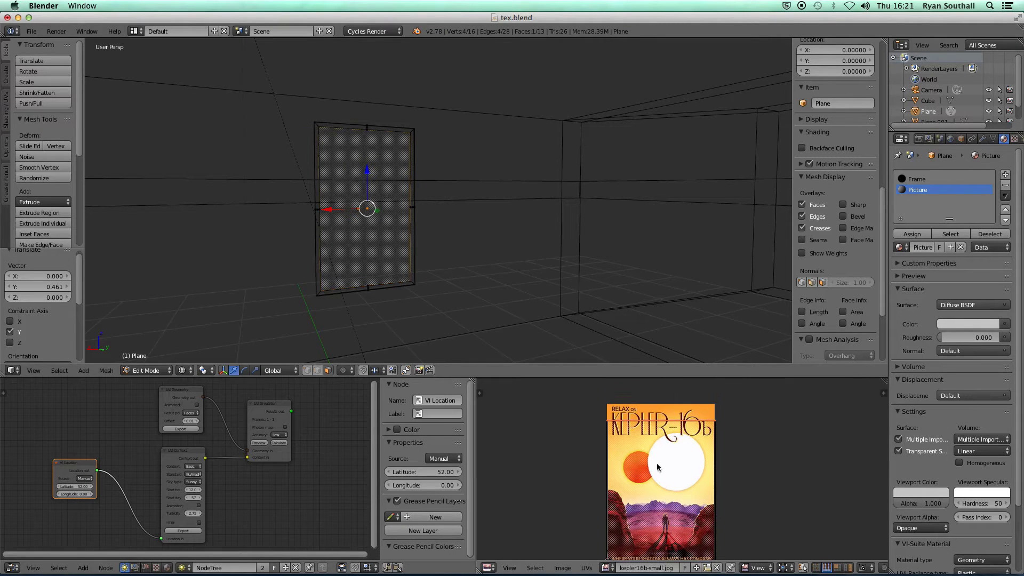
key("g")
key("y")
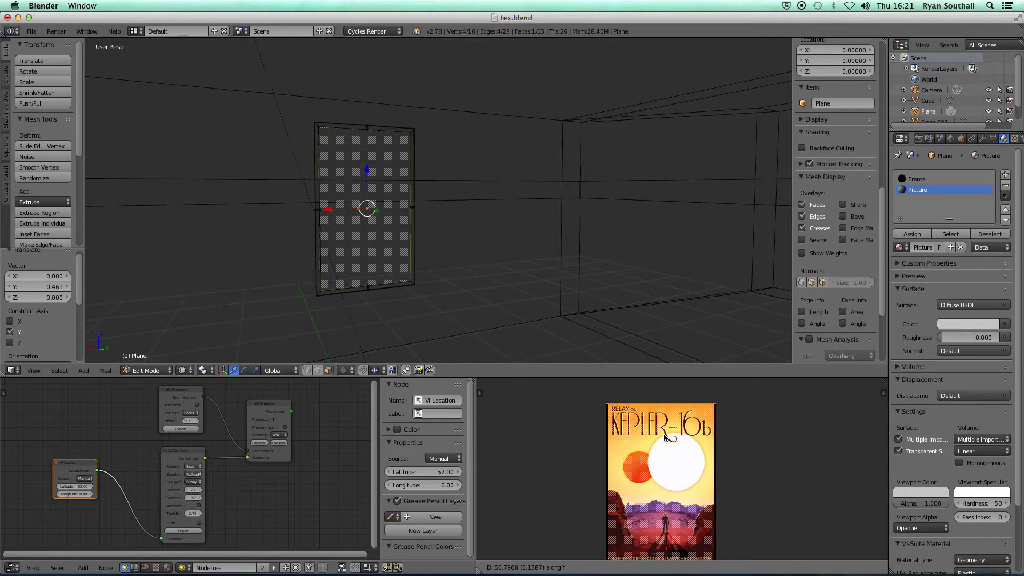
left_click(665, 436)
scroll(678, 486, "down", 1)
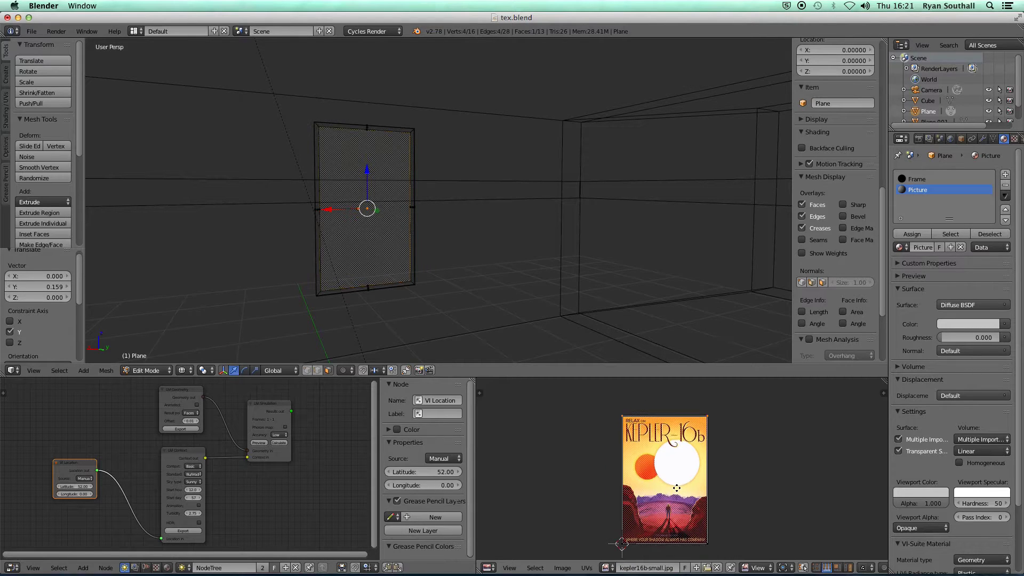
middle_click_drag(676, 488, 677, 477)
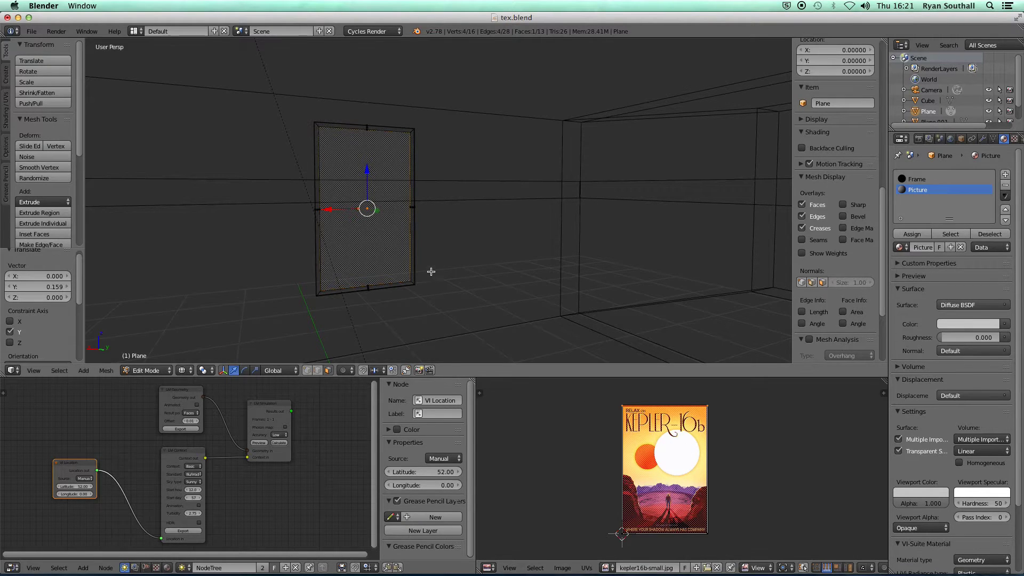
key("Tab")
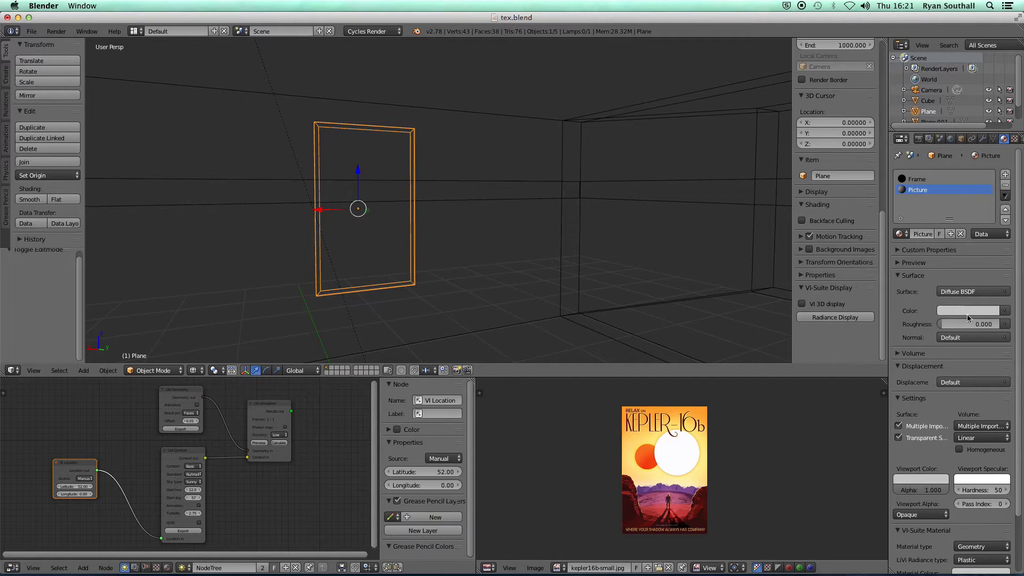
- Connect an Image Texture to the Picture material's Color and pick the loaded kepler16b-small.jpg
left_click(1005, 311)
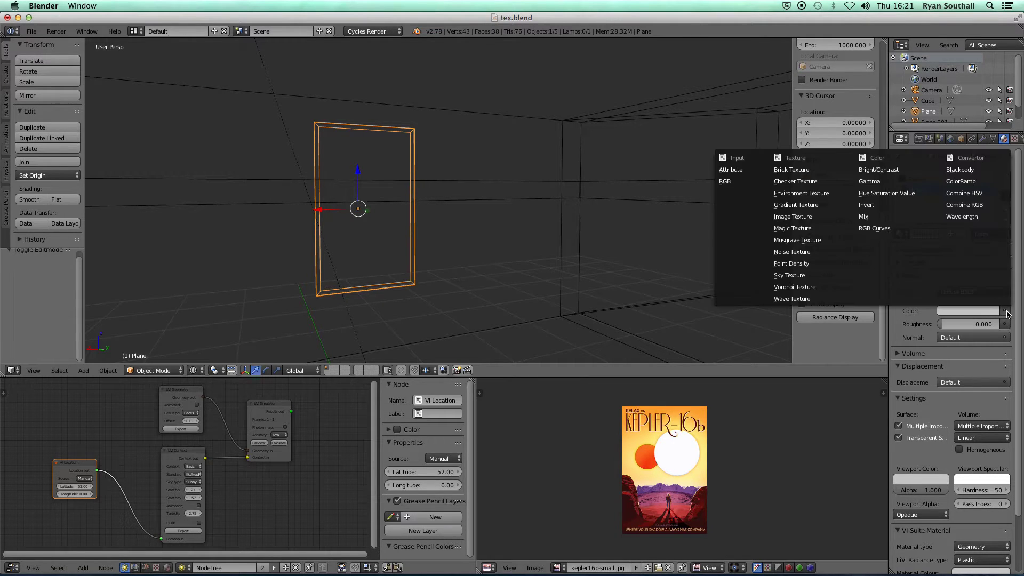
left_click(807, 218)
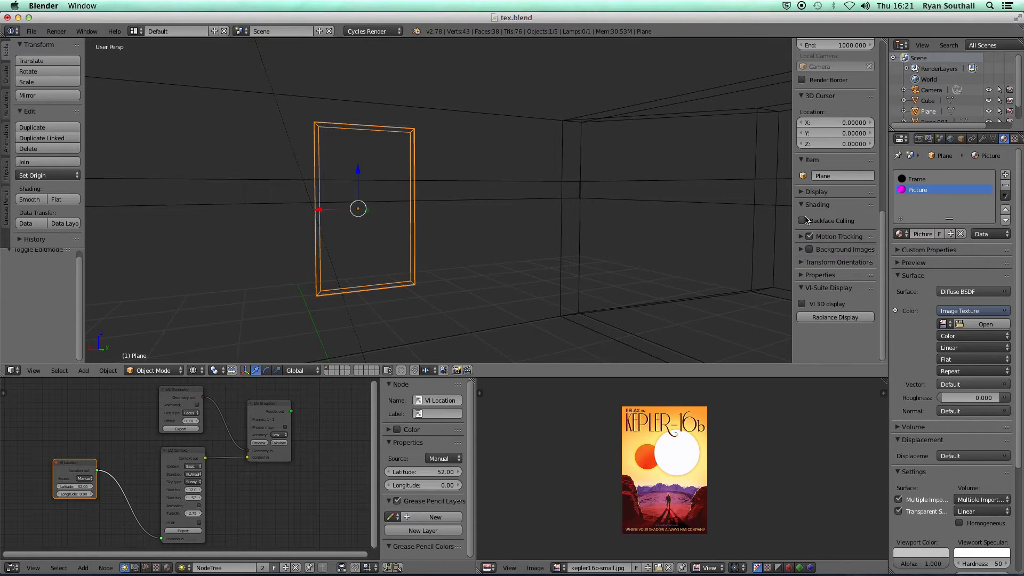
left_click(945, 324)
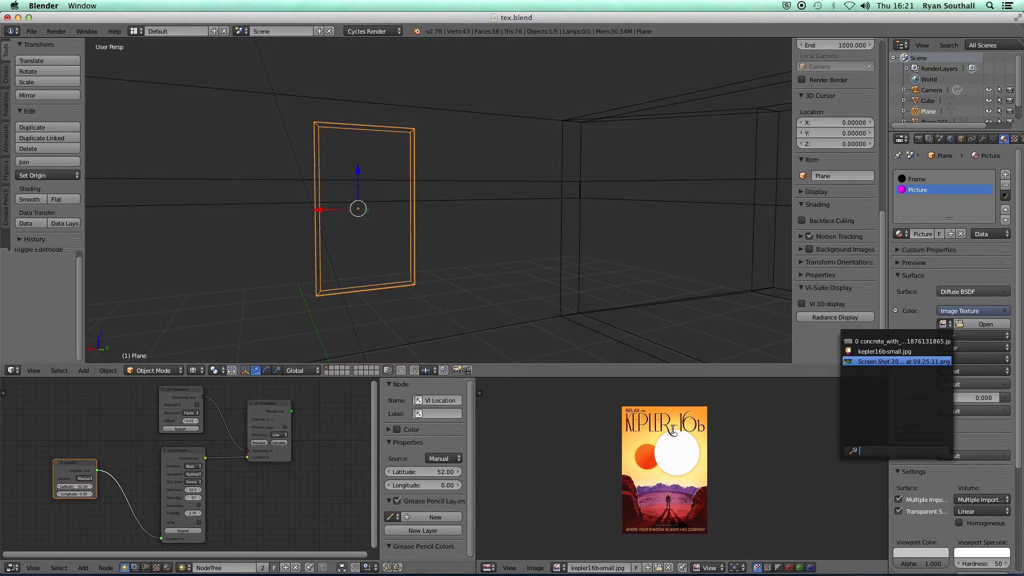
left_click(876, 351)
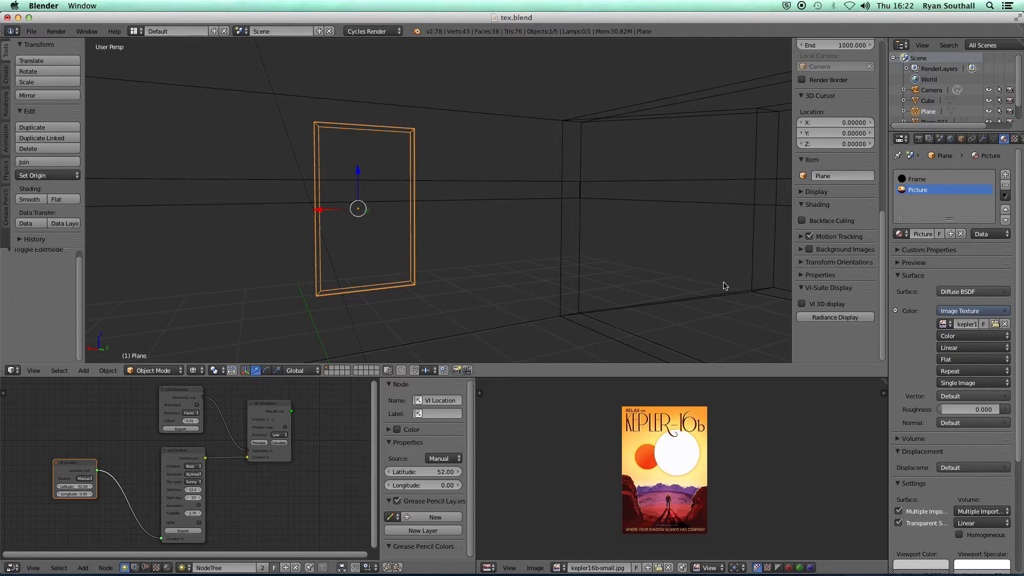
- Switch viewport shading to Material and plug a UV Map node into the texture's Vector input
left_click(200, 370)
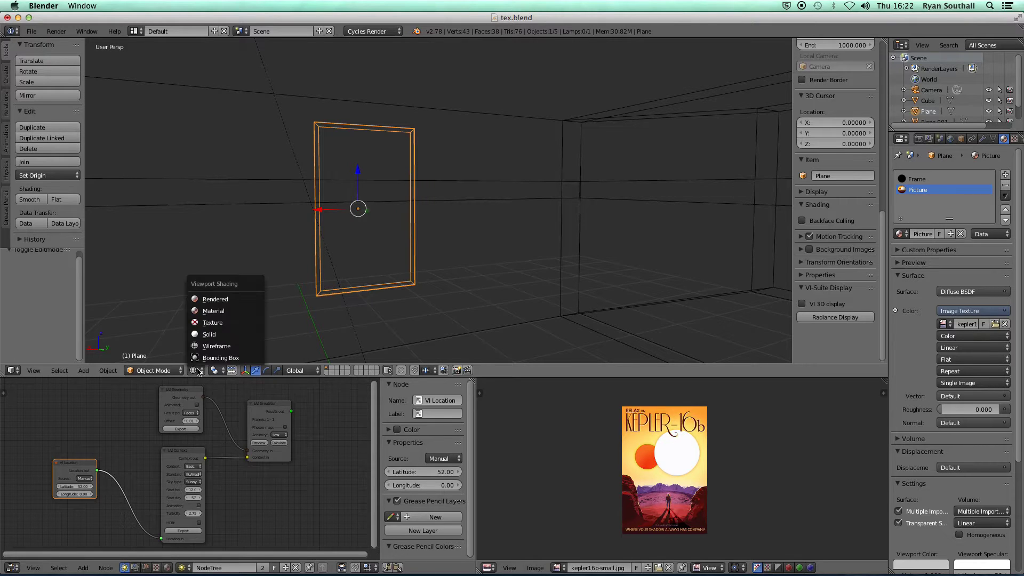
left_click(209, 315)
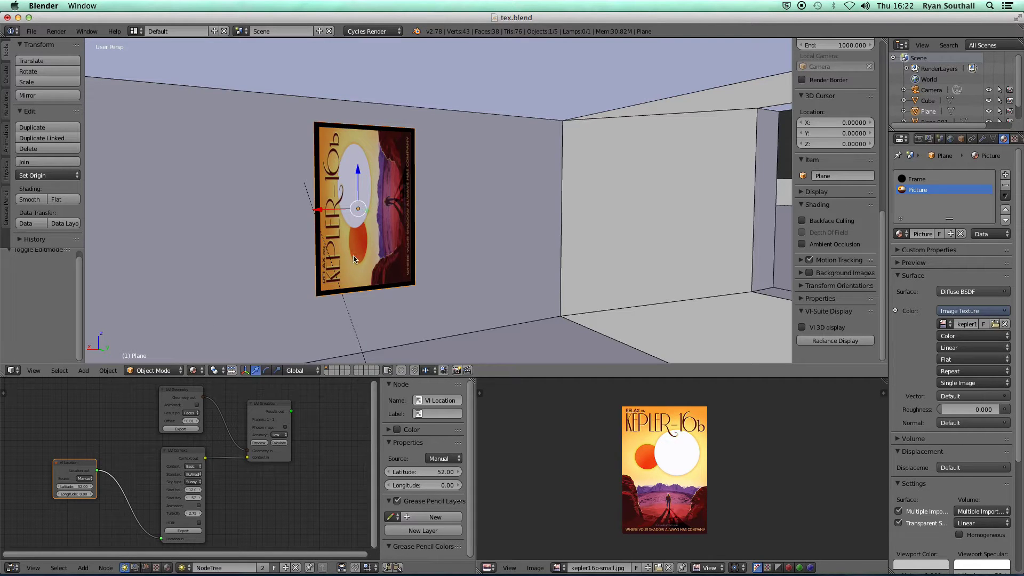
mouse_move(372, 310)
middle_mouse_down()
mouse_move(387, 302)
mouse_move(356, 305)
middle_mouse_up()
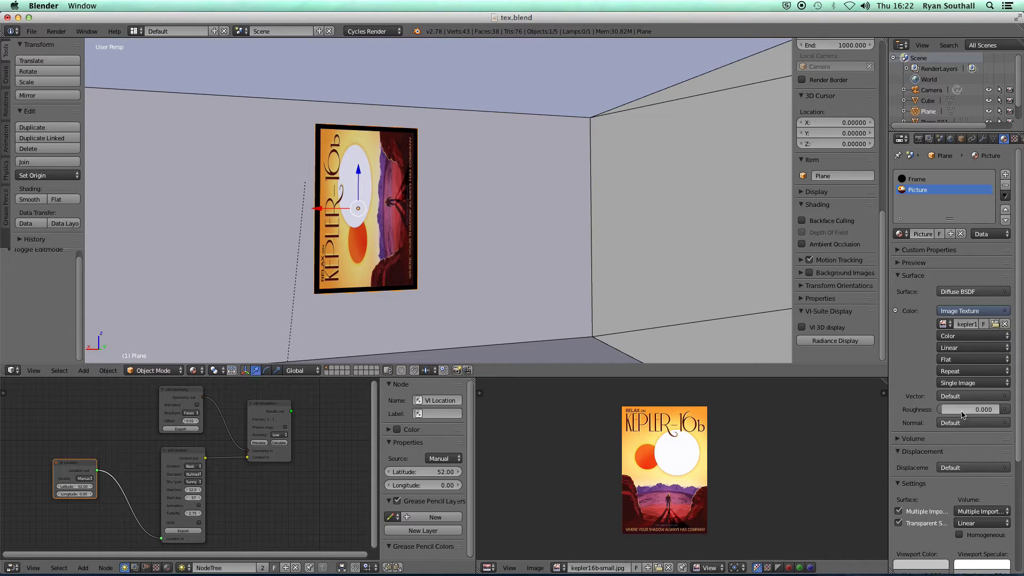
left_click(968, 397)
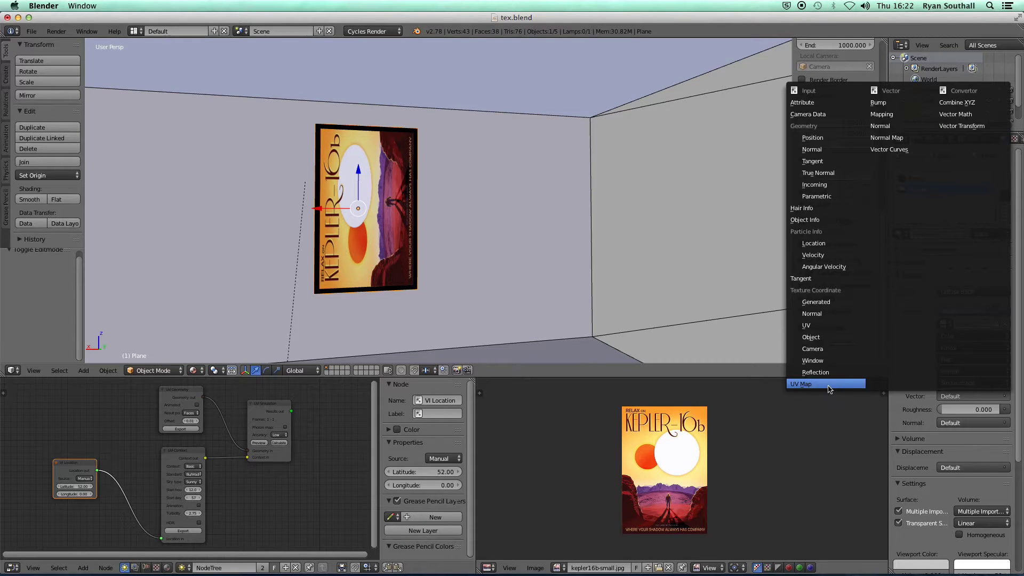
left_click(830, 385)
- Set the UV Map node to UVMap, apply the plane's rotation with Ctrl+A, and enter Edit Mode
left_click(967, 420)
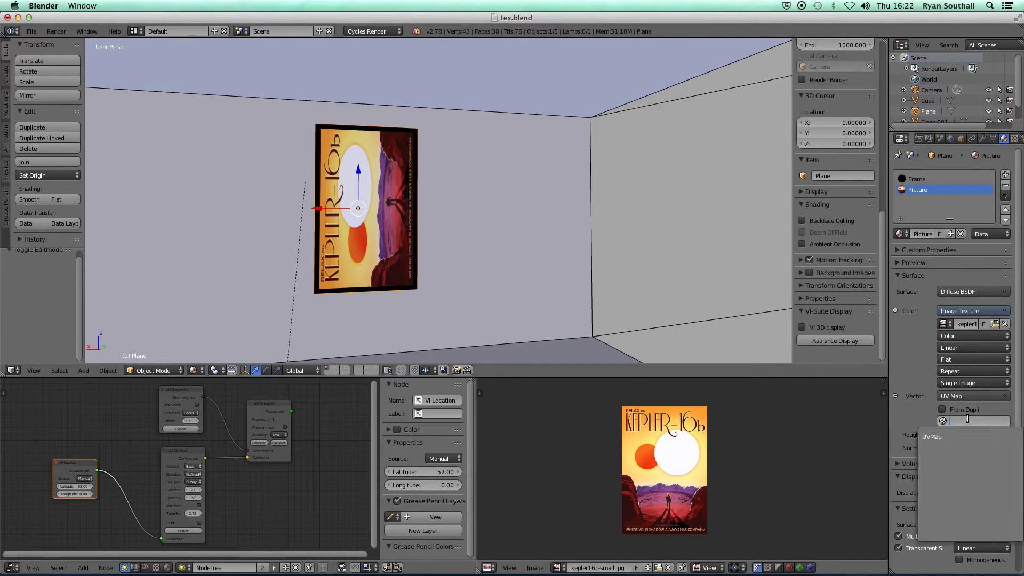
left_click(950, 437)
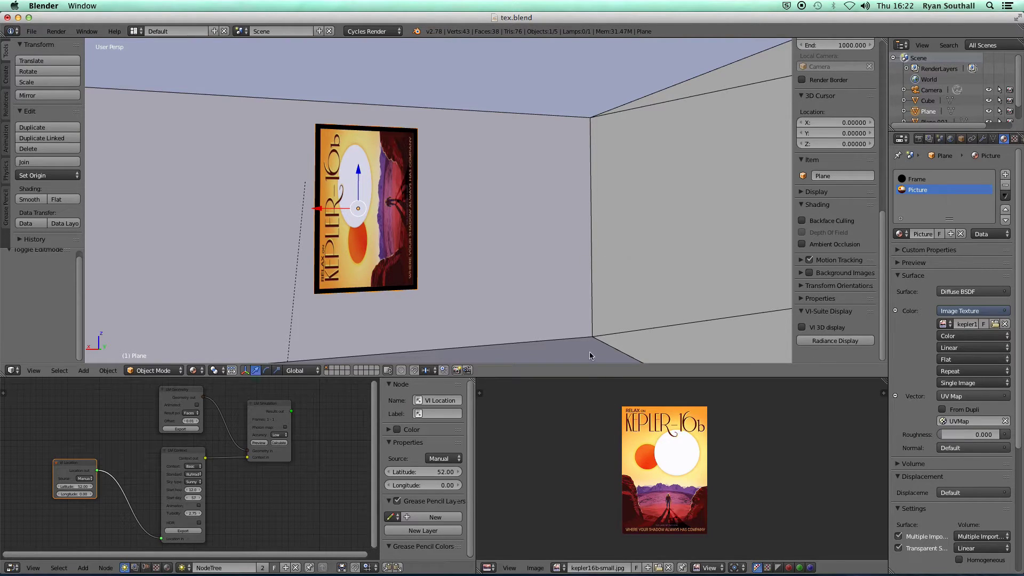
key("Tab")
key("Tab")
key("ctrl+a")
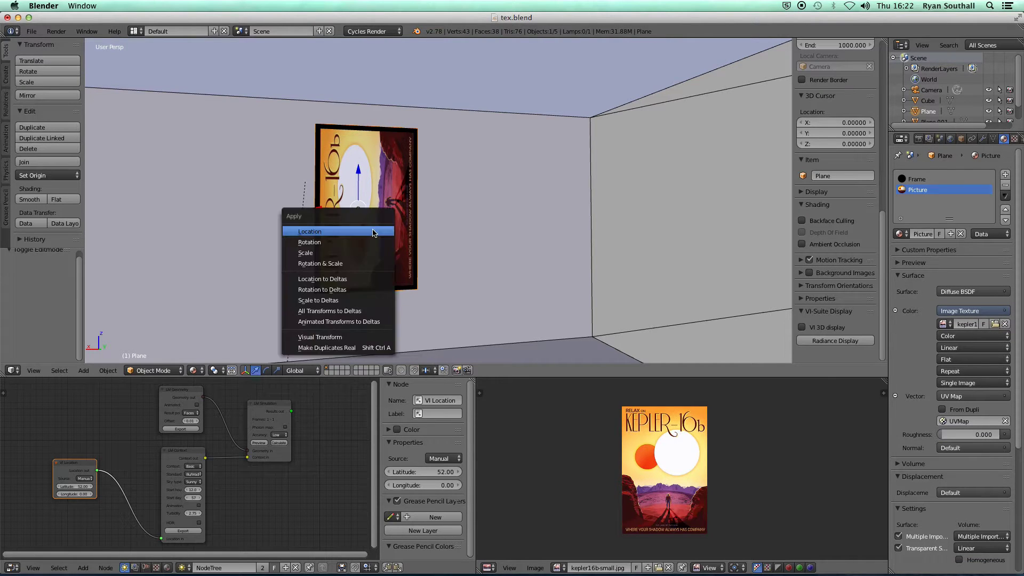
left_click(385, 232)
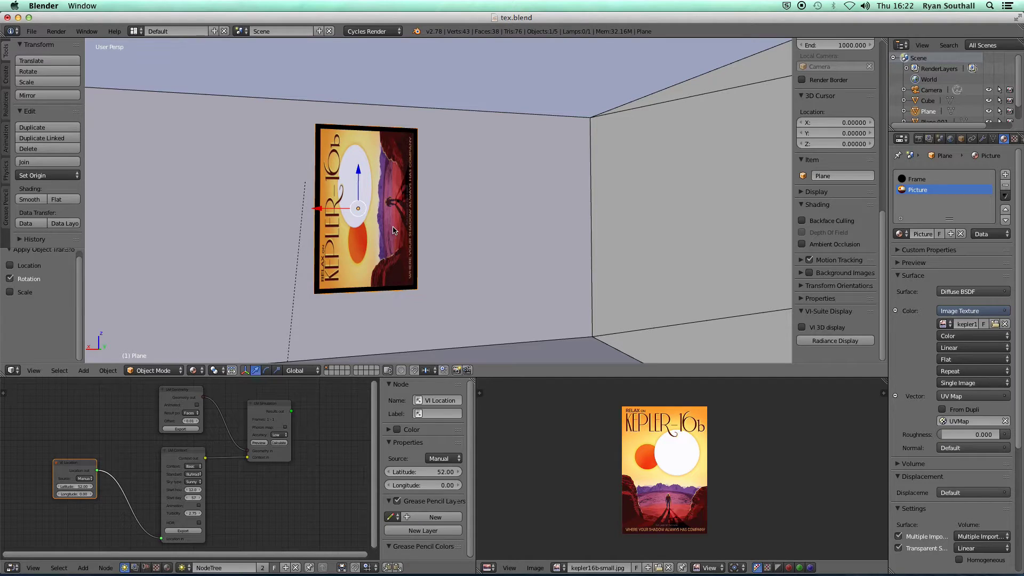
key("Tab")
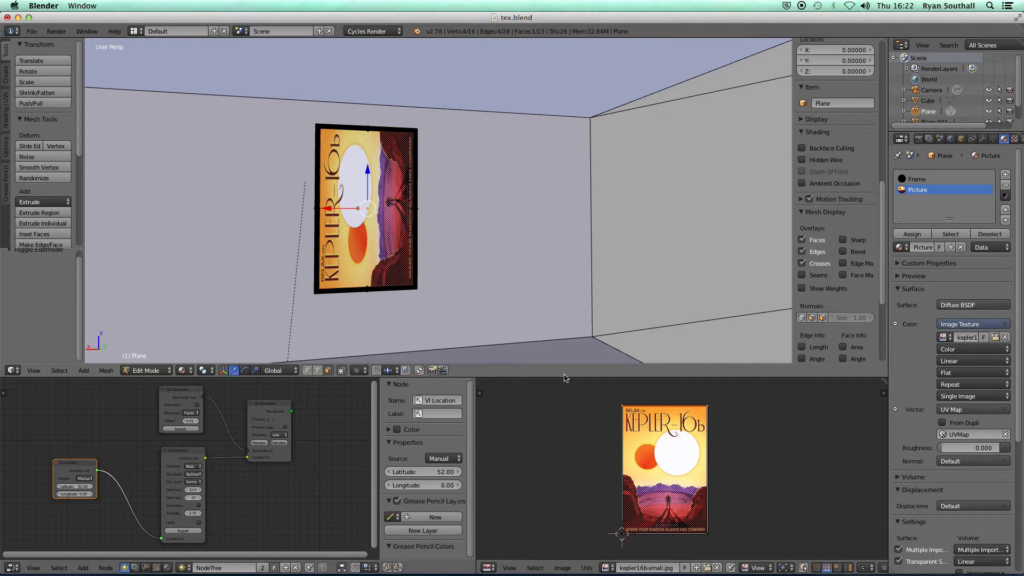
- Re-unwrap the poster face and shift its right UV edge left to X 0.313
scroll(664, 467, "up", 1)
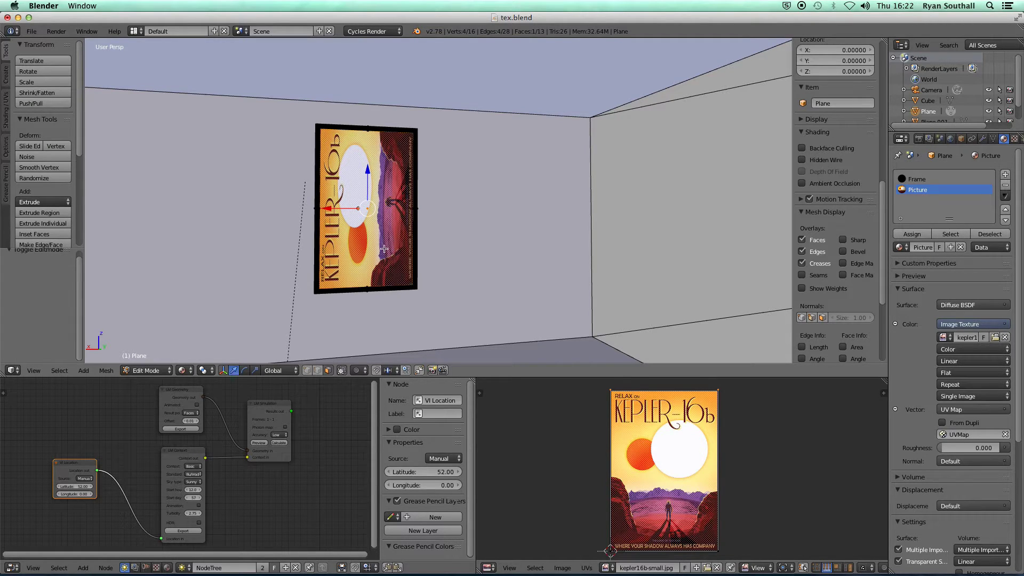
key("u")
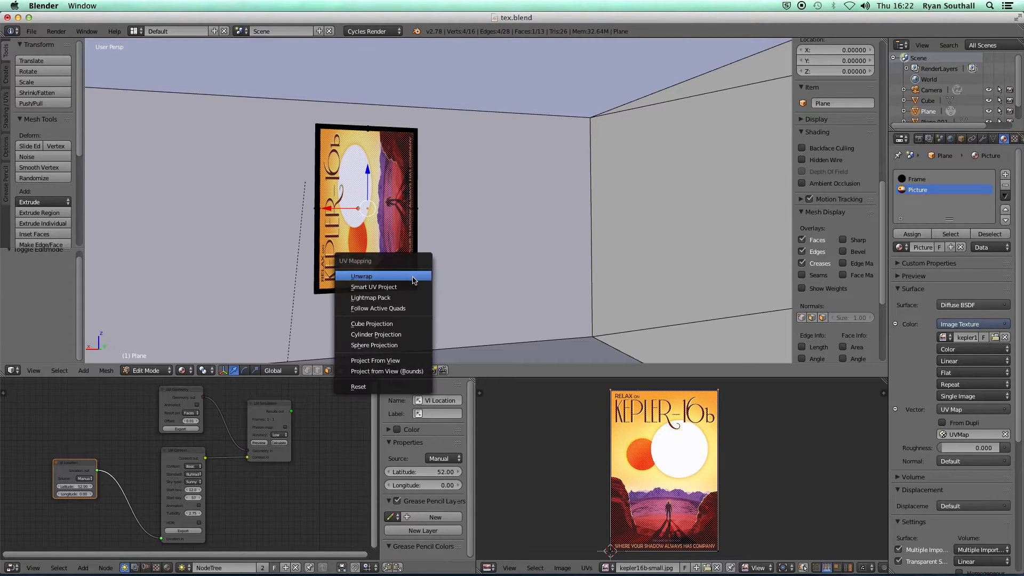
left_click(405, 277)
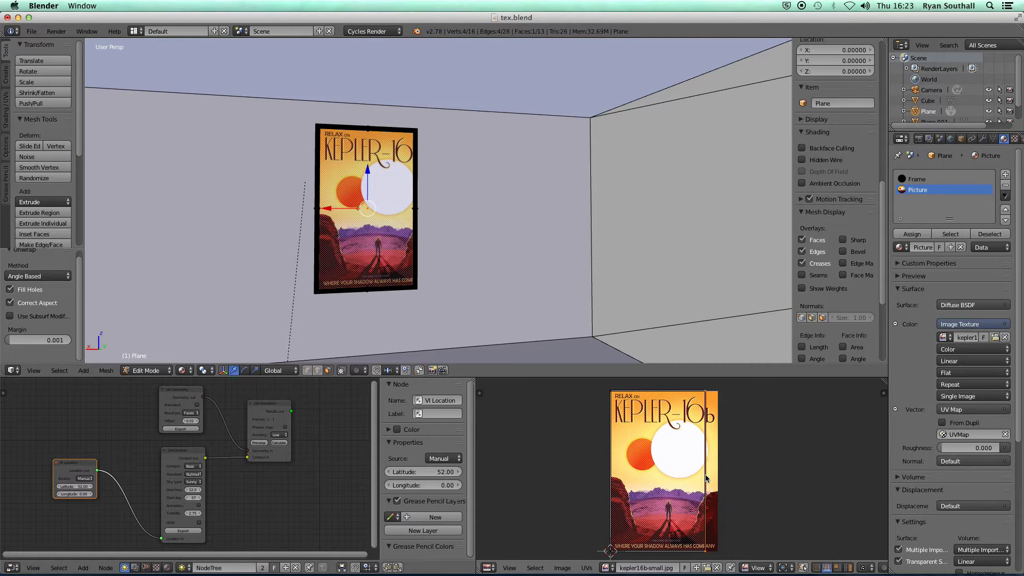
key("g")
key("x")
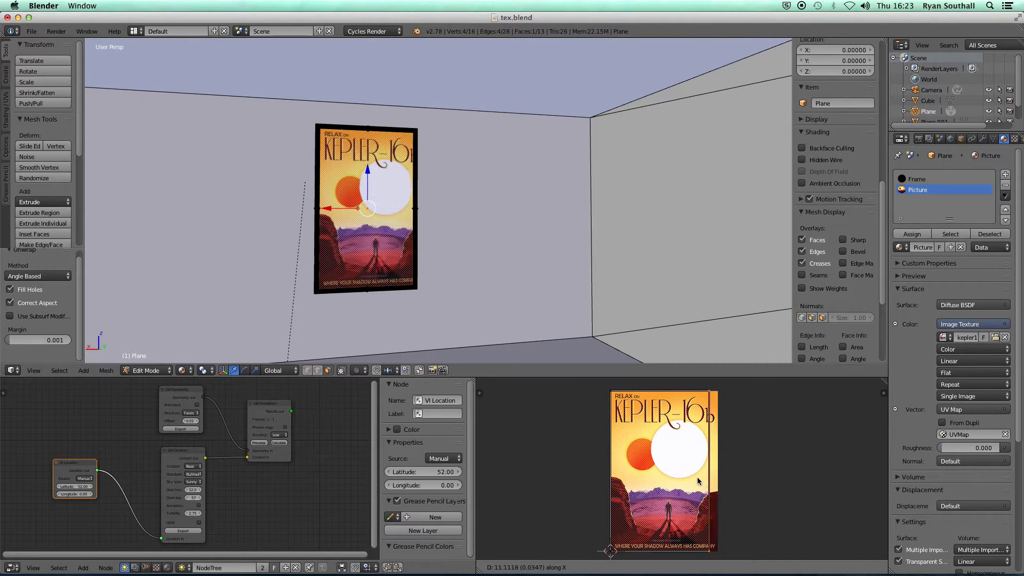
left_click(683, 480)
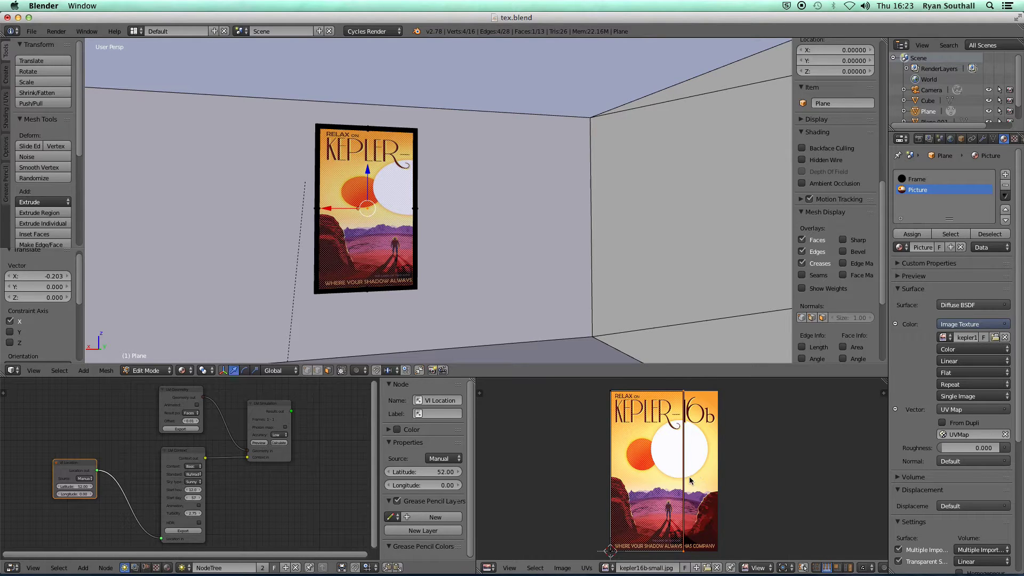
key("g")
key("x")
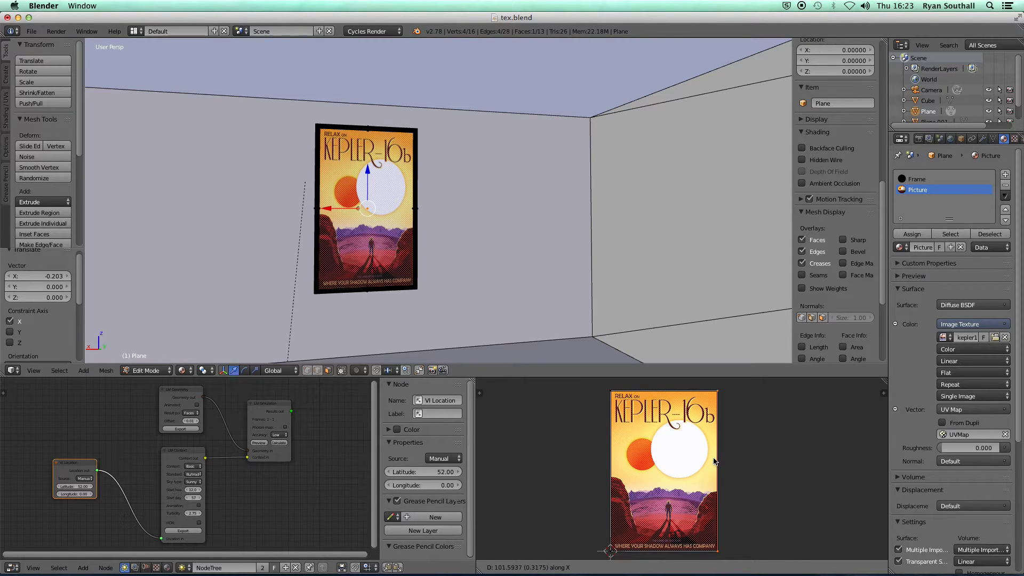
left_click(715, 461)
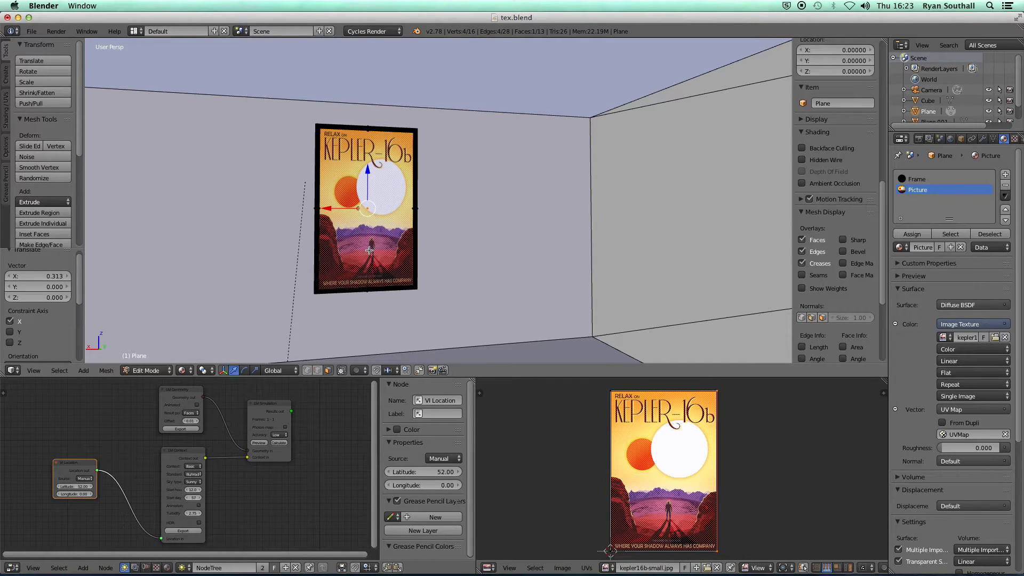
- Set the viewport shading to Material and return the plane to Object Mode
left_click(184, 370)
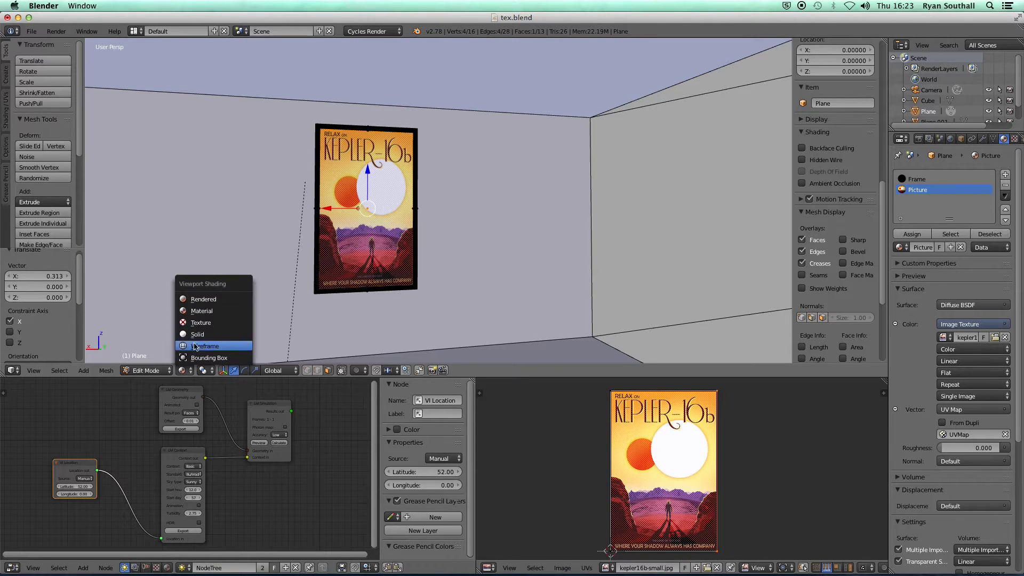
left_click(198, 324)
left_click(184, 370)
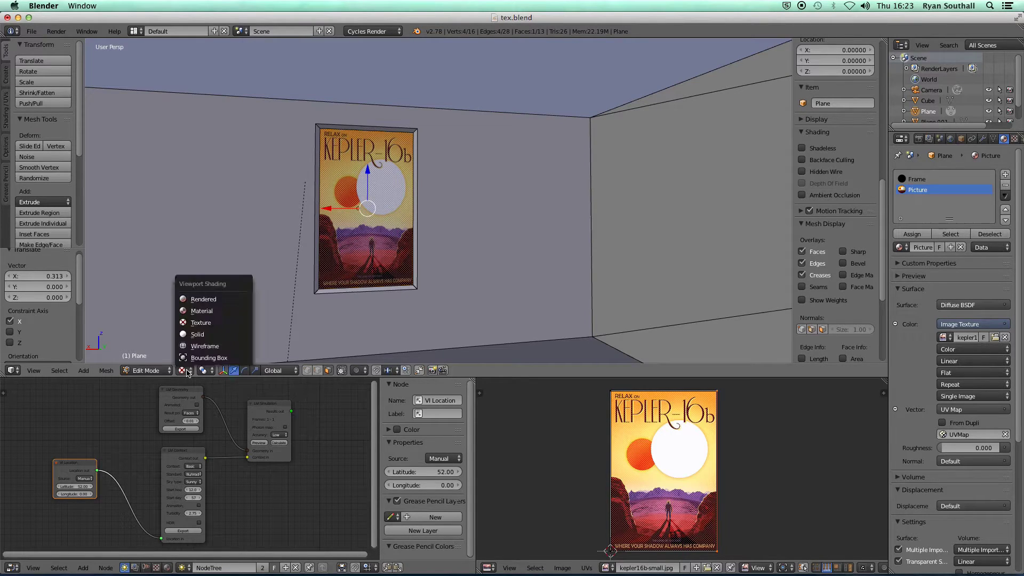
left_click(200, 312)
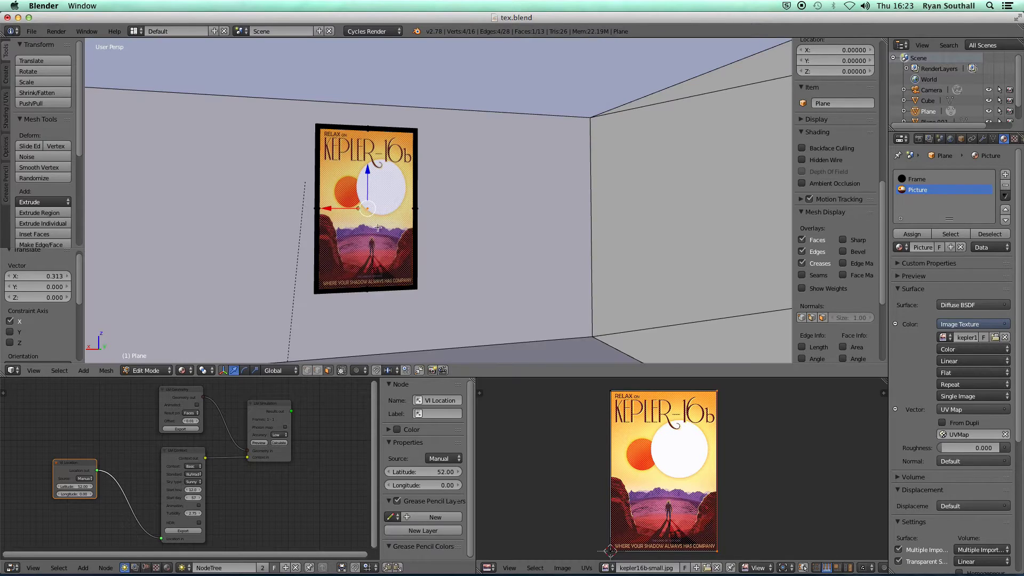
key("Tab")
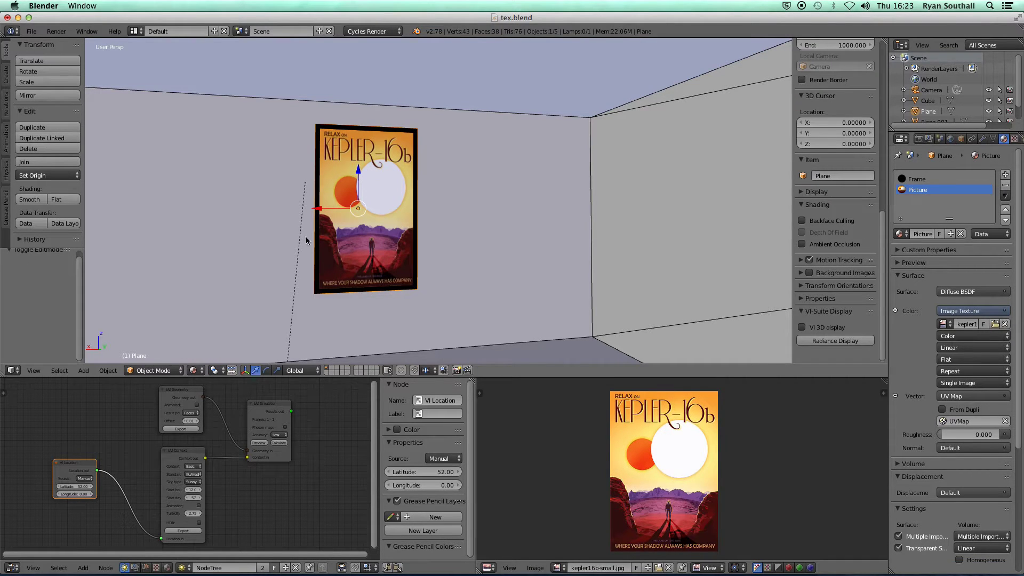
key("shift+z")
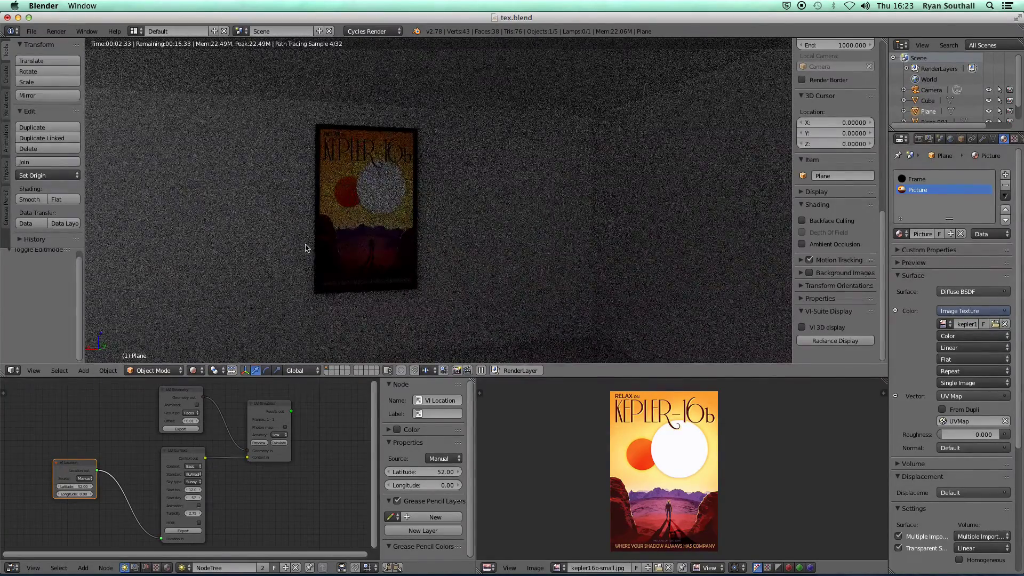
key("shift+z")
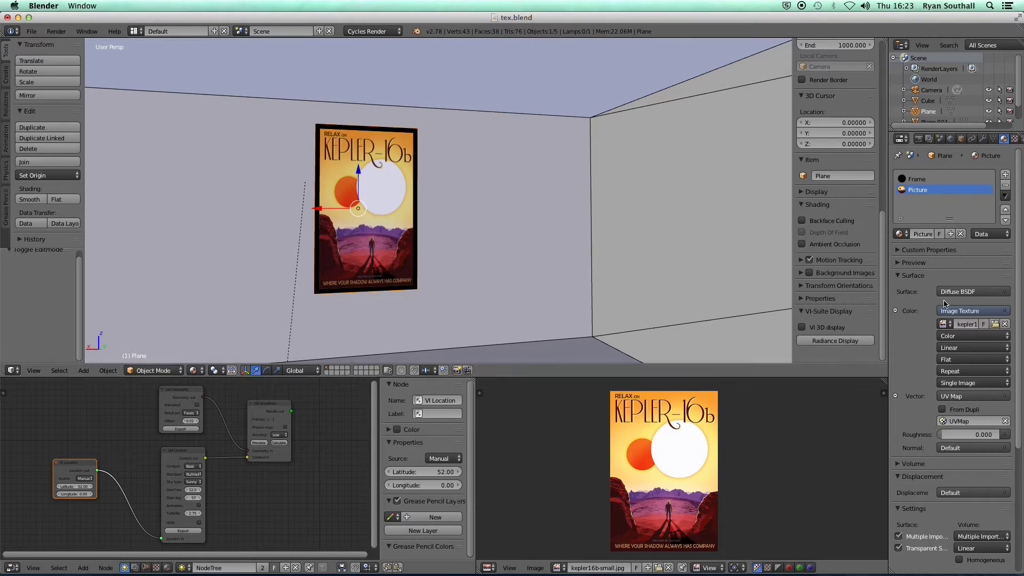
- Set the poster's LiVi Material Colour to pure white (RGB 1.0) and export the geometry
left_click_drag(1020, 304, 1022, 425)
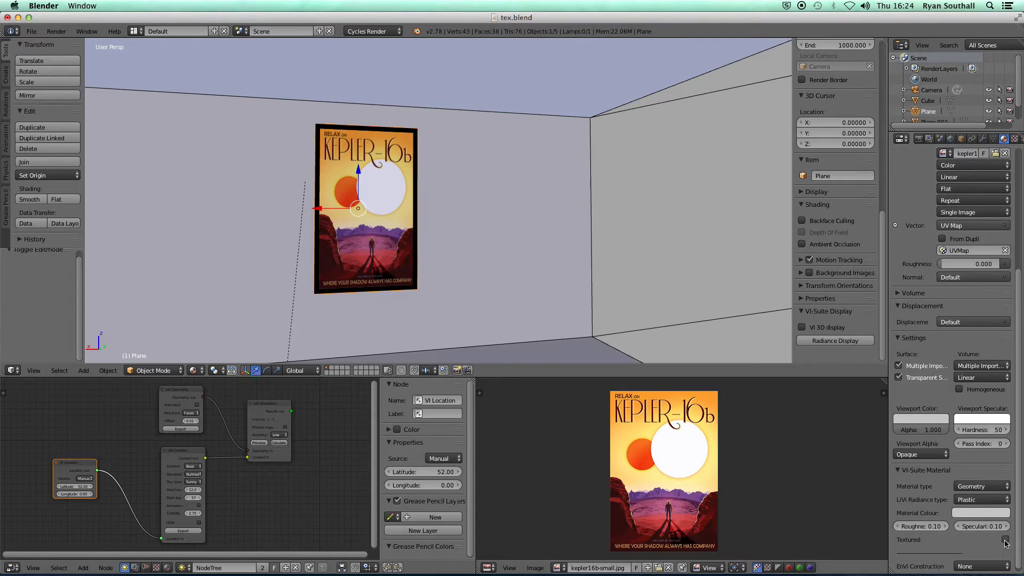
left_click(984, 515)
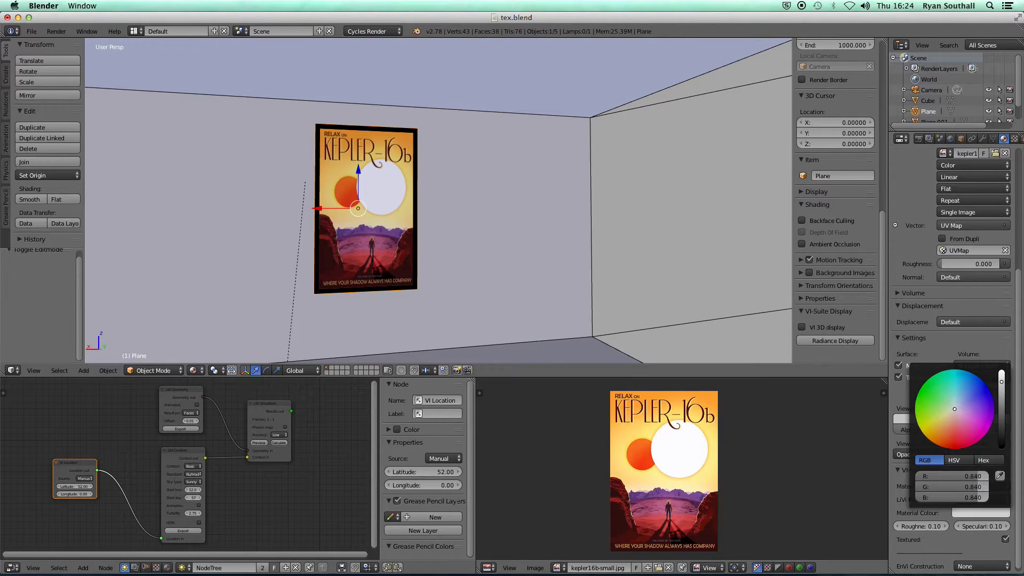
left_click_drag(1002, 388, 1002, 371)
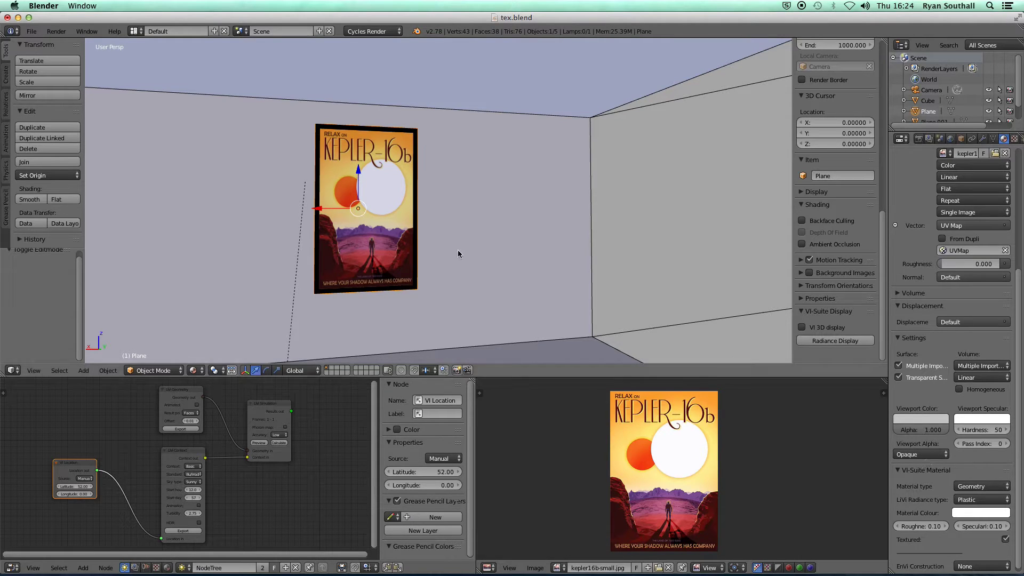
left_click(190, 431)
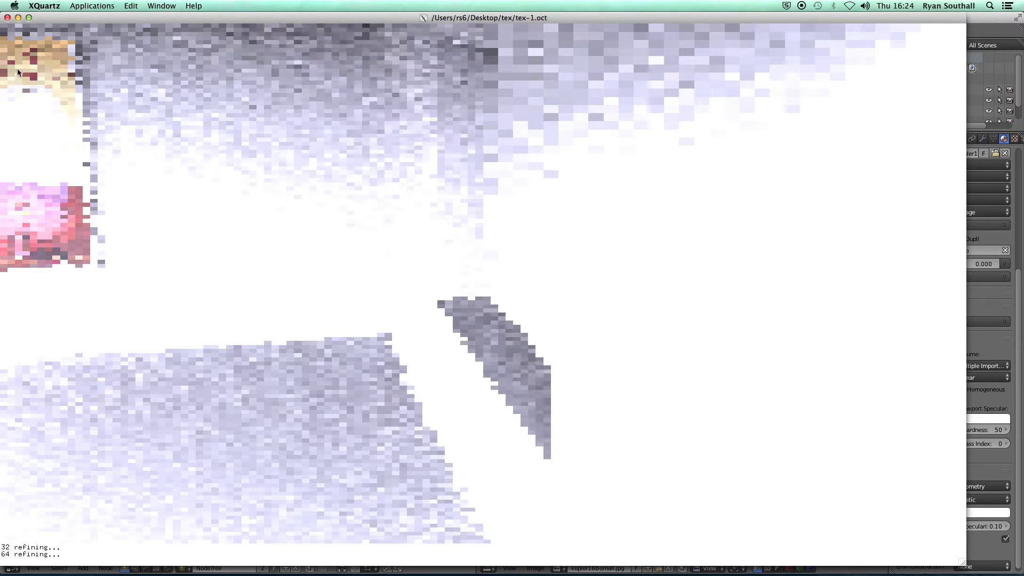
- Close the Radiance preview and align the camera to a newly orbited view of the room
left_click(7, 18)
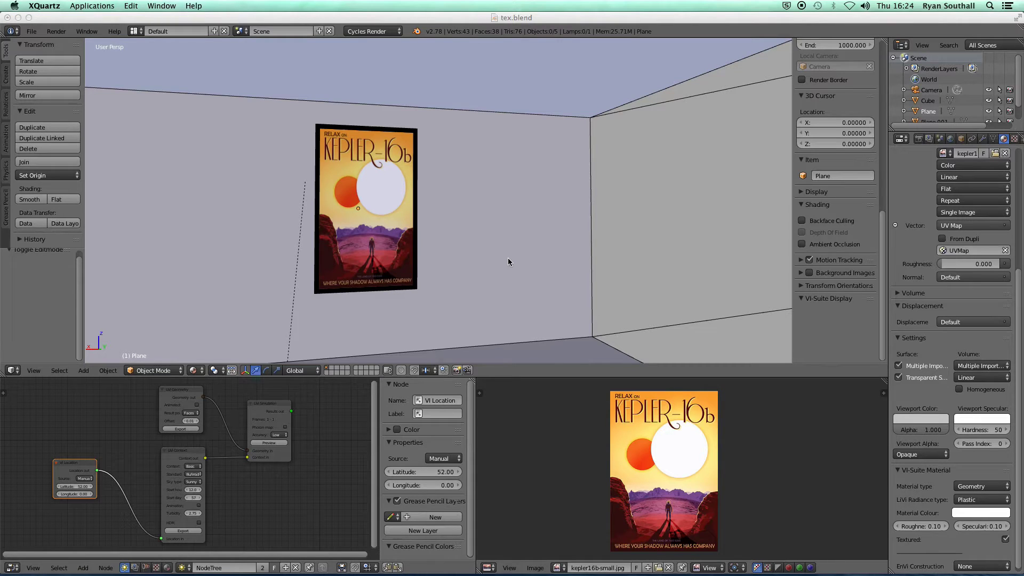
left_click(482, 248)
key("KP_0")
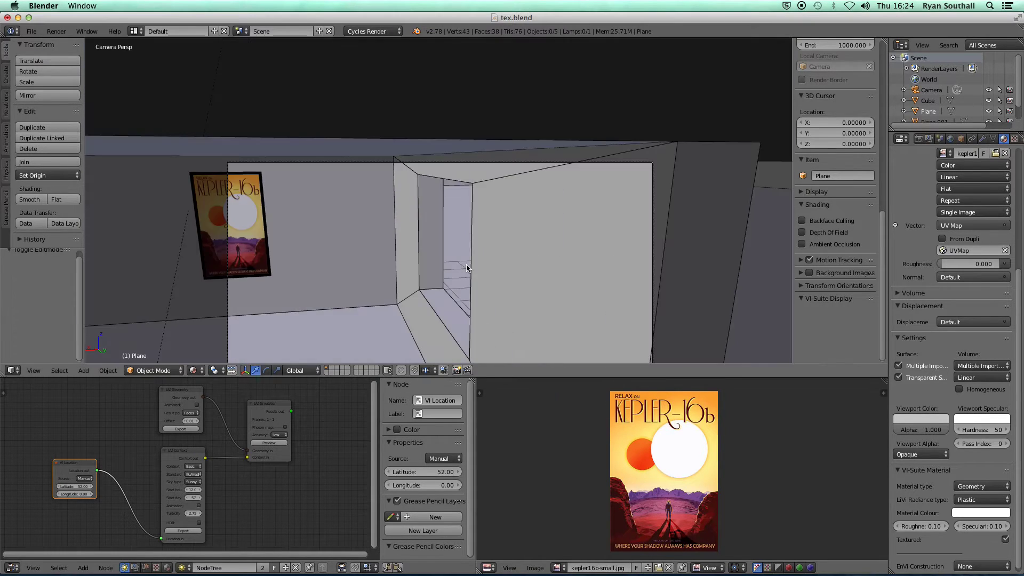
middle_click_drag(405, 296, 365, 195)
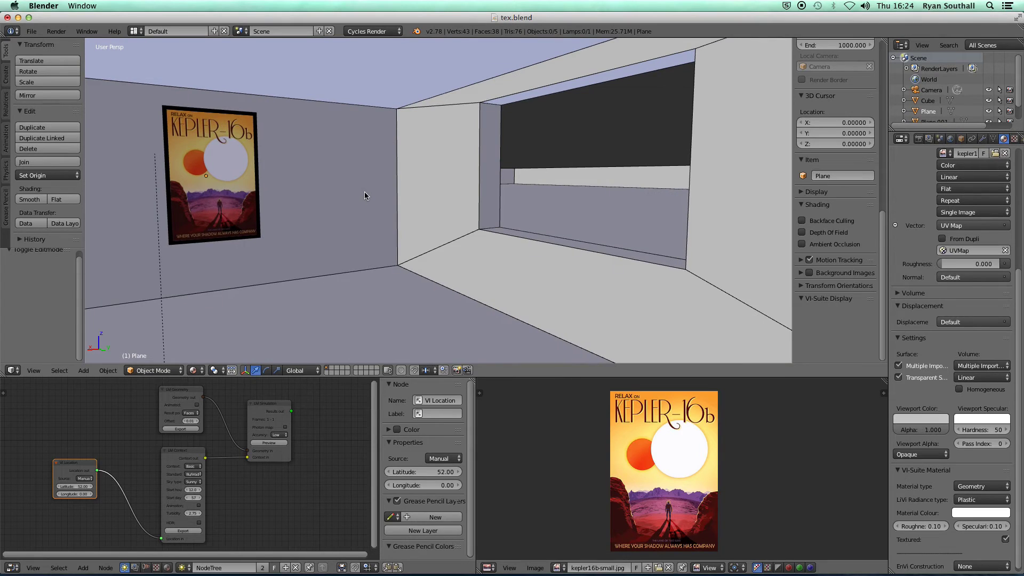
key("ctrl+alt+KP_0")
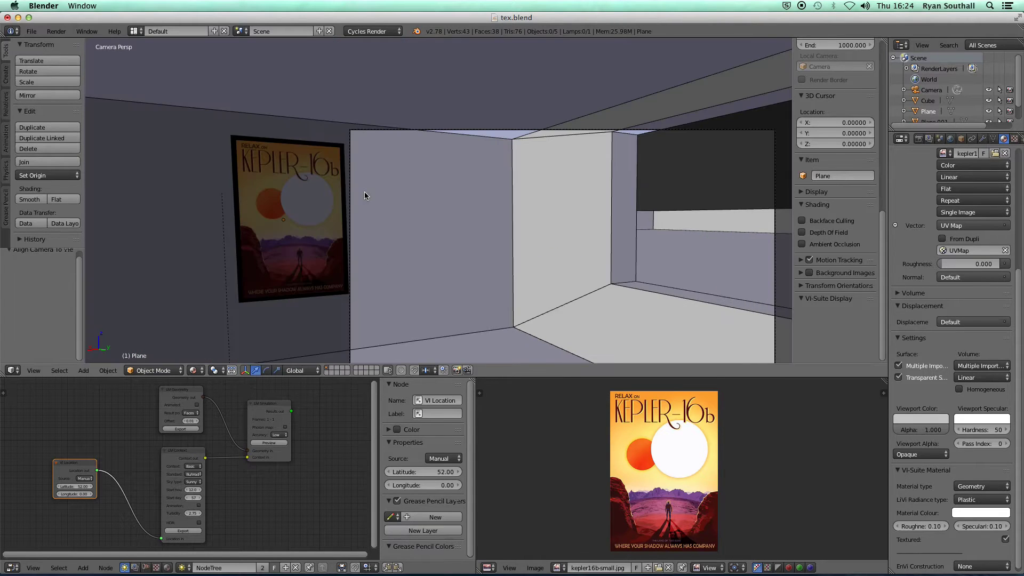
- Walk the camera back to frame the poster wall and launch the Radiance preview
right_click(355, 131)
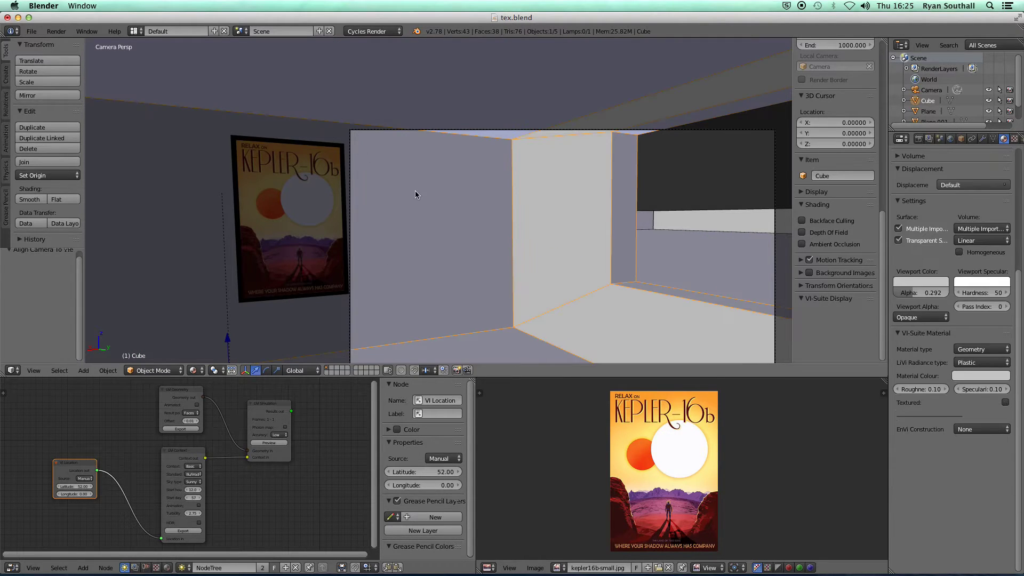
scroll(430, 206, "down", 1)
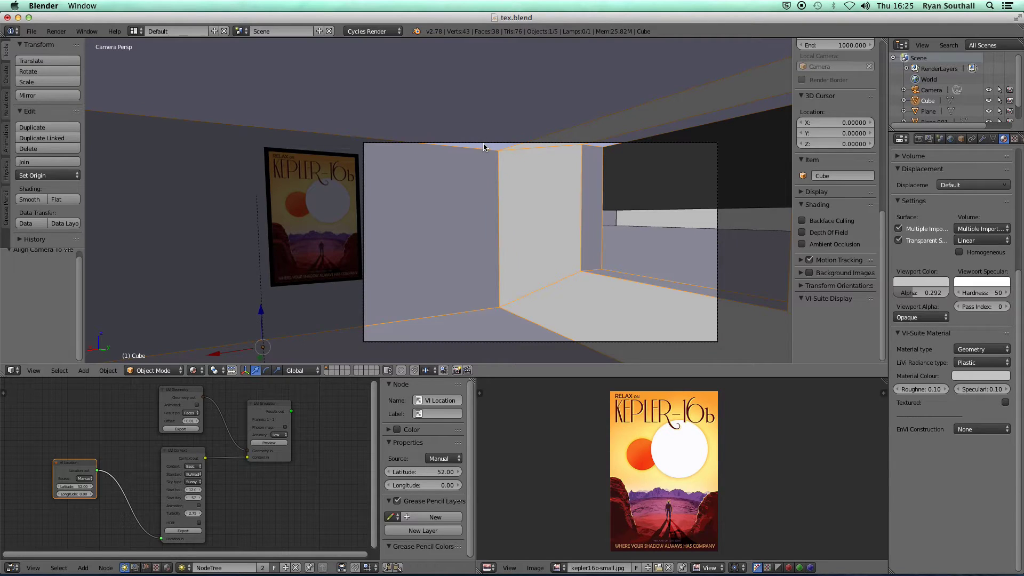
right_click(484, 143)
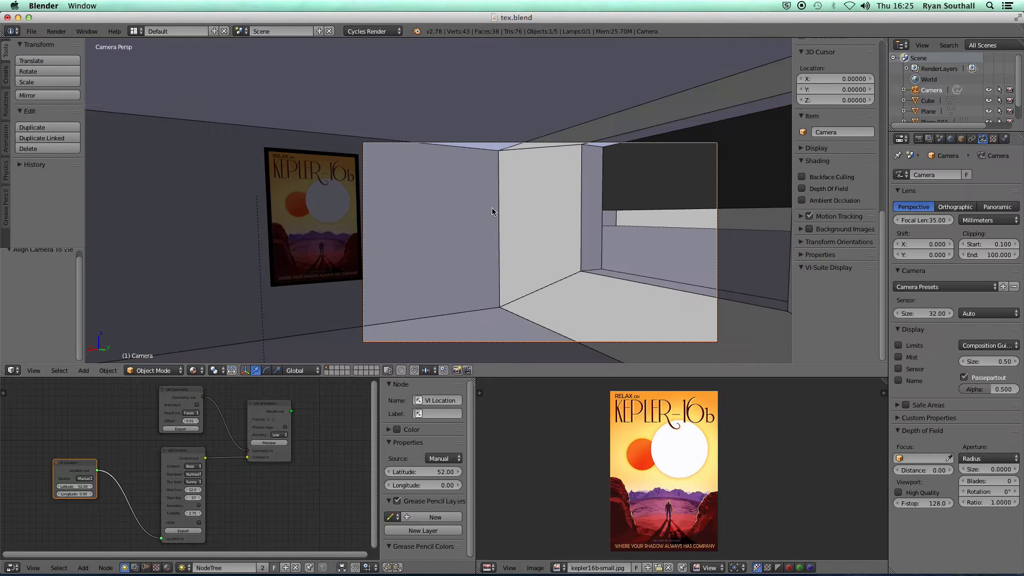
key("shift+f")
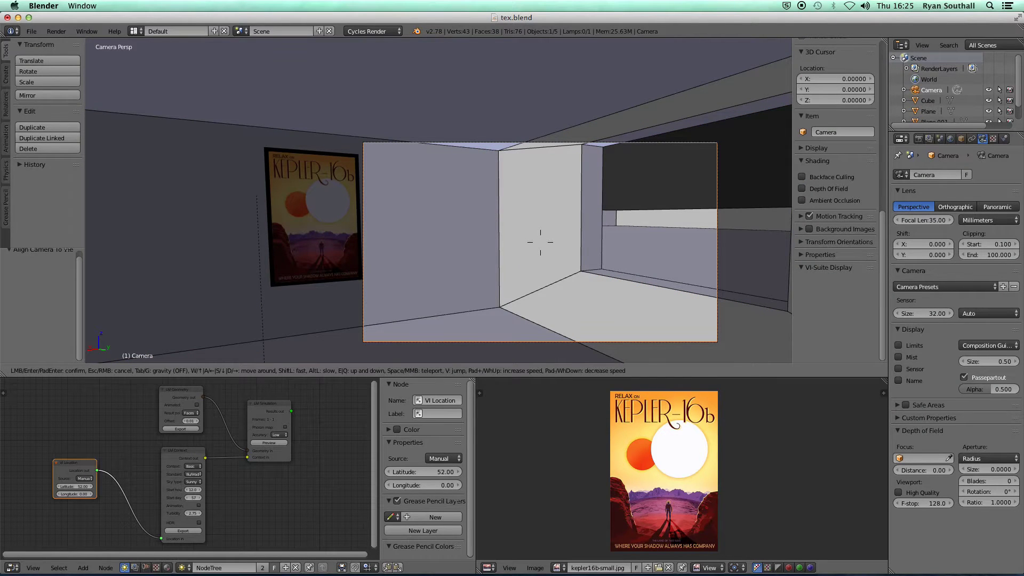
key("s")
left_click(439, 203)
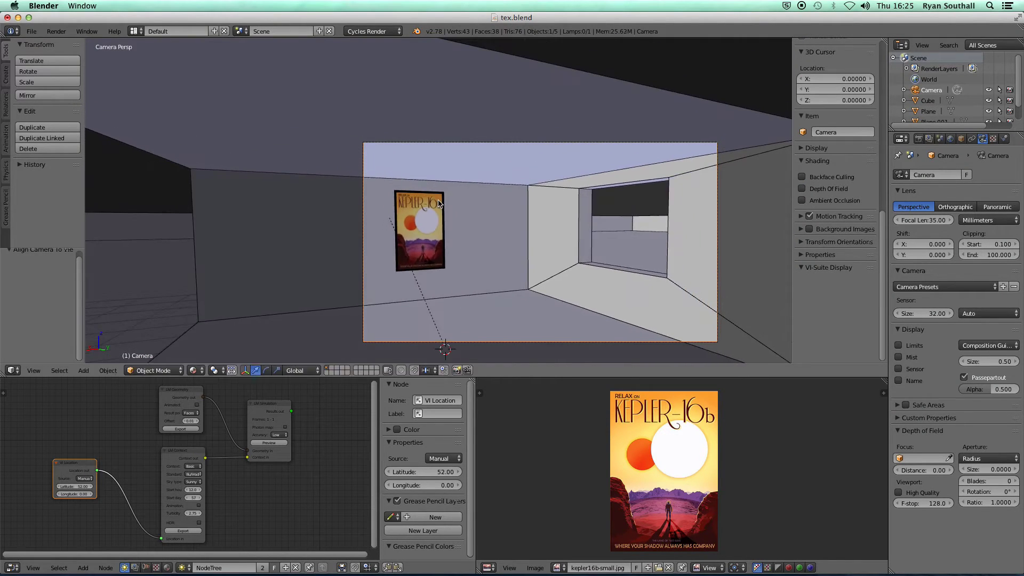
left_click(268, 443)
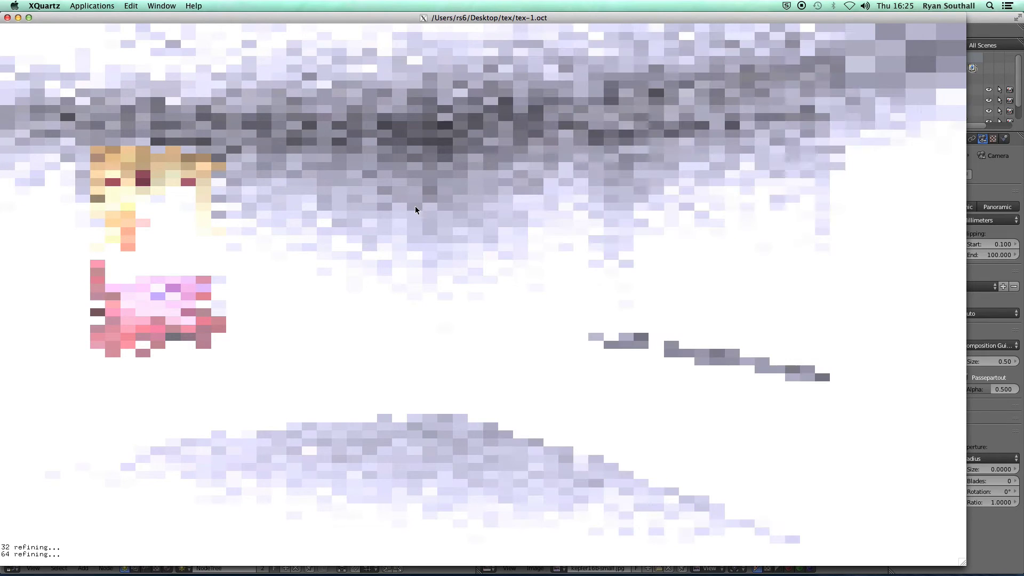
- Re-expose the rvu room render from a picked point, then close the preview window
key("e")
key("Return")
left_click(421, 307)
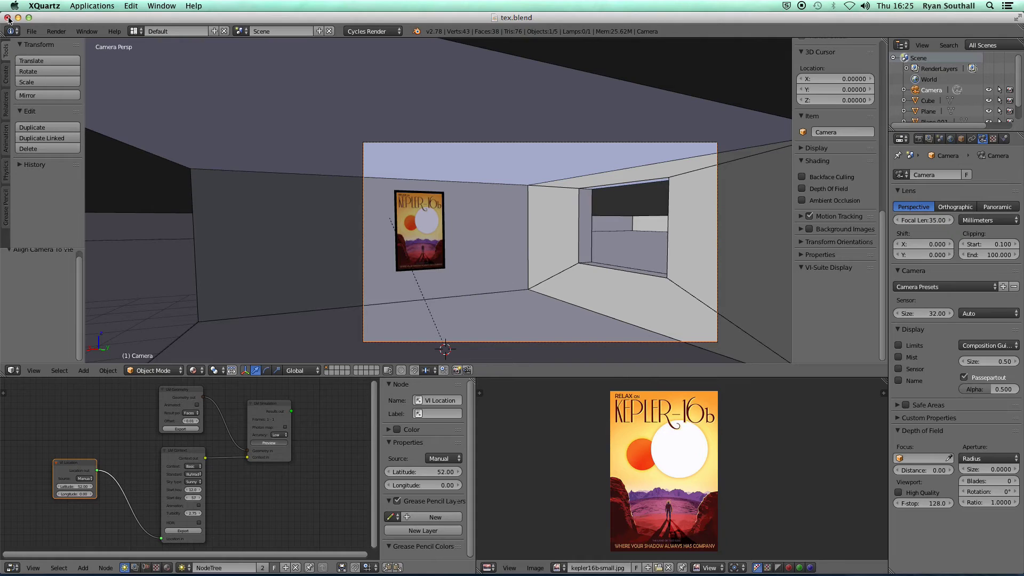
left_click(7, 18)
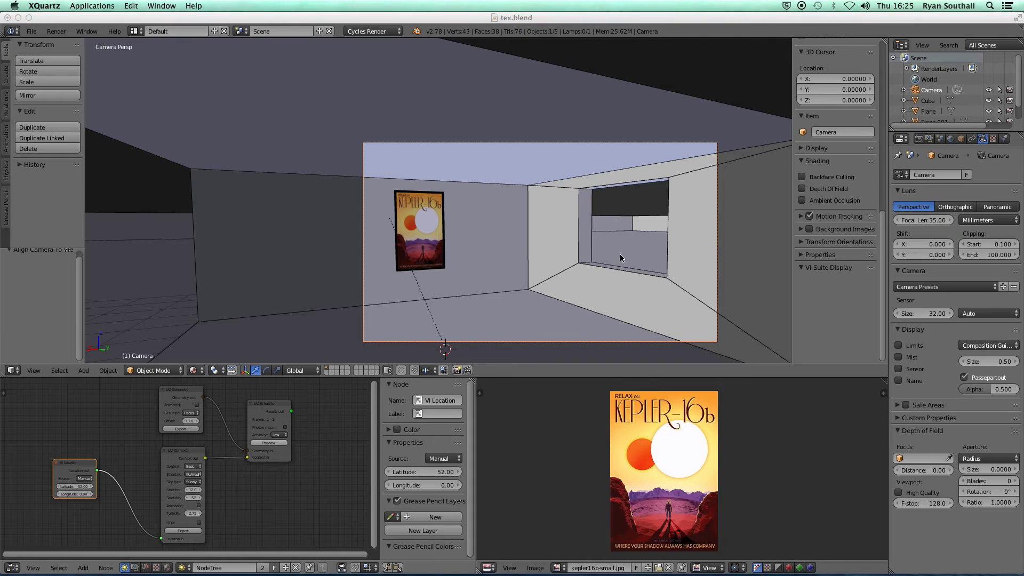
- Frame the room cube, turn the view to face the window, and enter Edit Mode
key("KP_0")
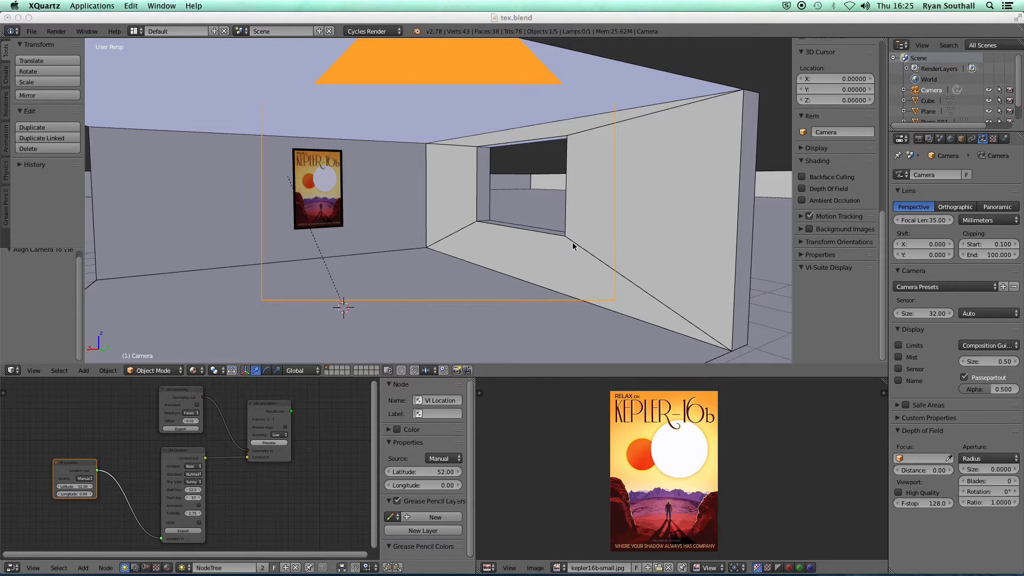
right_click(661, 171)
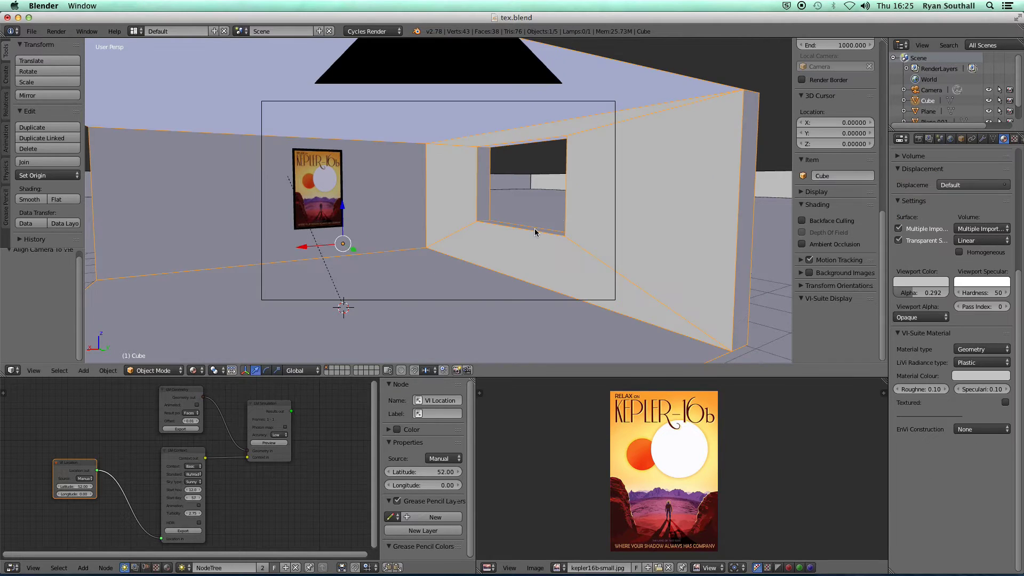
key("KP_Decimal")
middle_click_drag(560, 236, 523, 203)
scroll(495, 170, "up", 3)
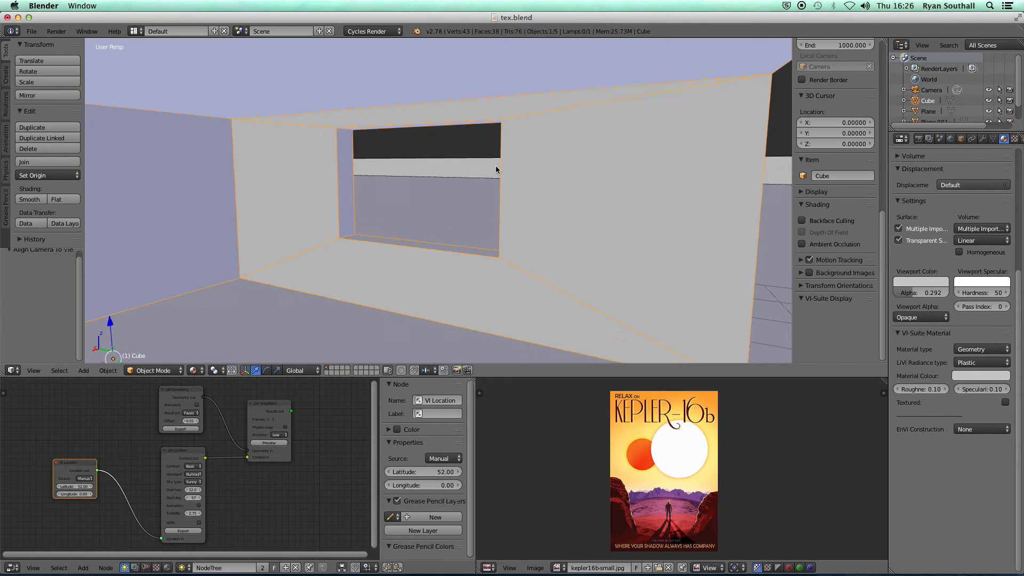
key("Tab")
mouse_move(432, 211)
middle_mouse_down()
mouse_move(437, 201)
mouse_move(430, 205)
middle_mouse_up()
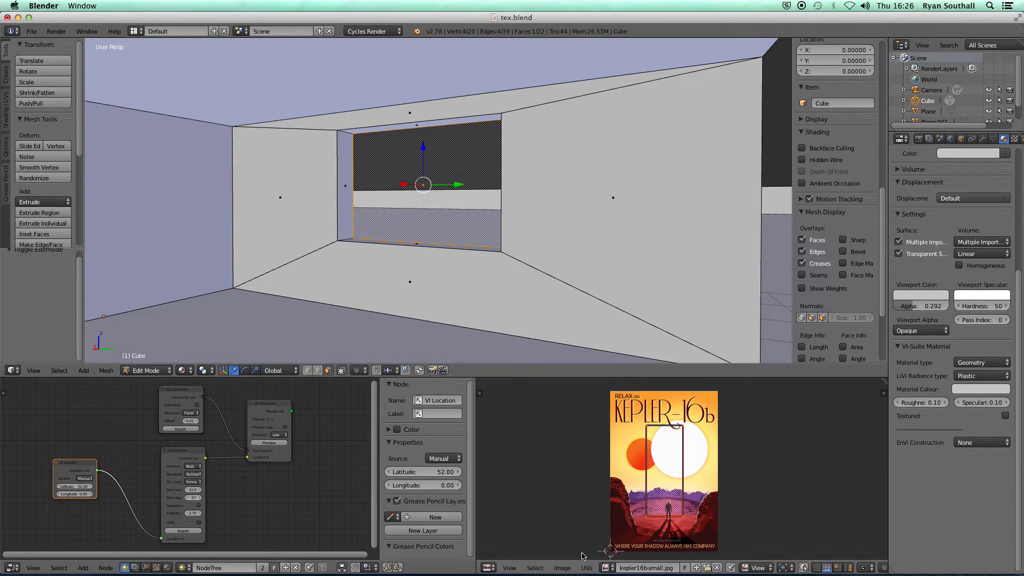
- Load gina.jpg into the image editor and unwrap the window face
left_click(707, 569)
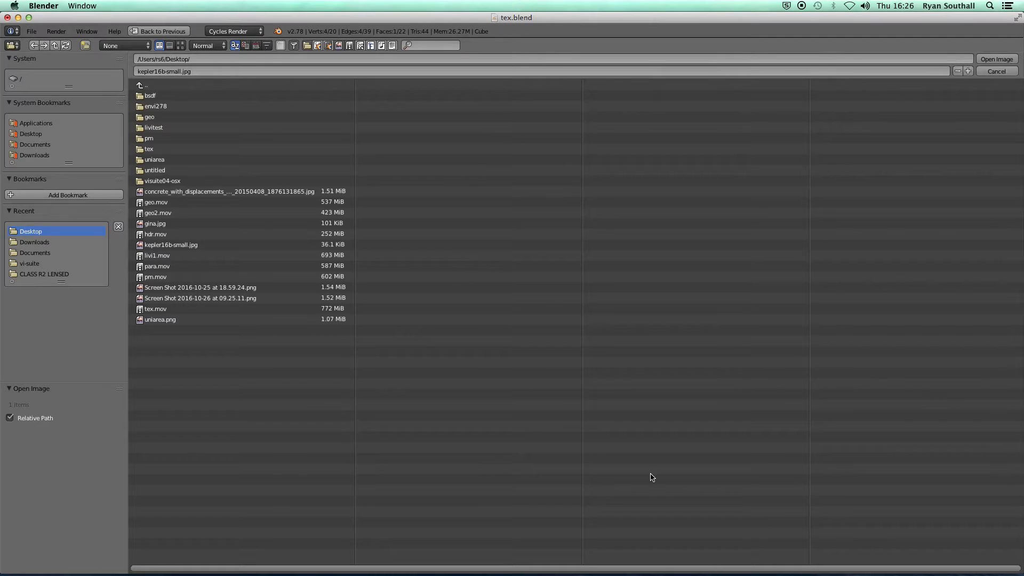
double_click(195, 226)
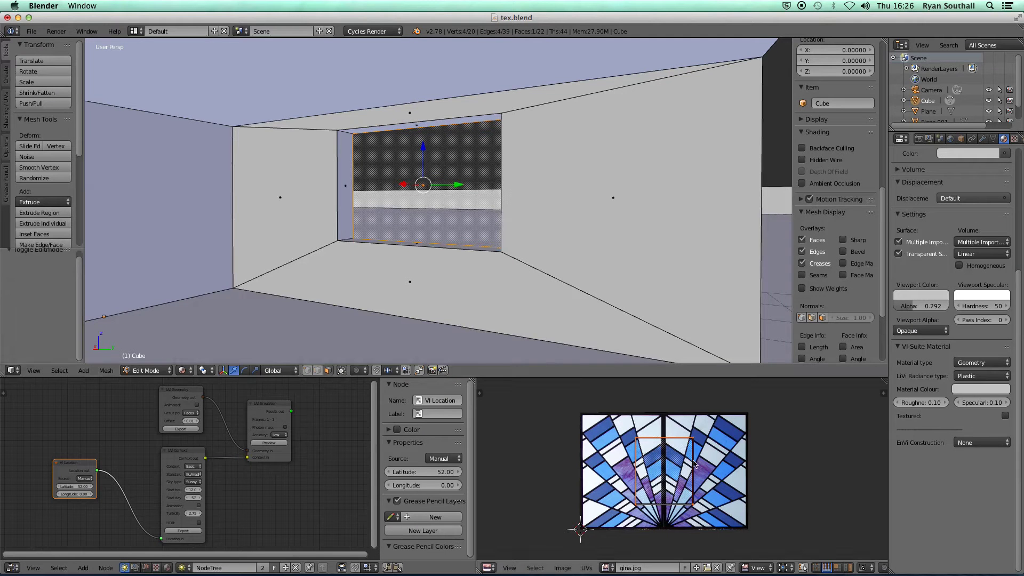
middle_click_drag(451, 228, 450, 219)
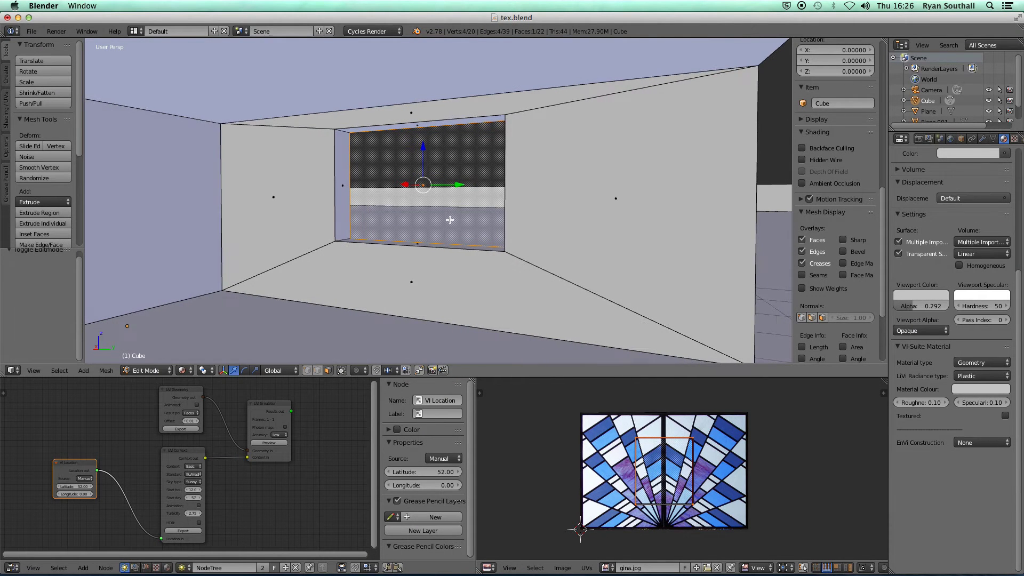
key("u")
left_click(443, 222)
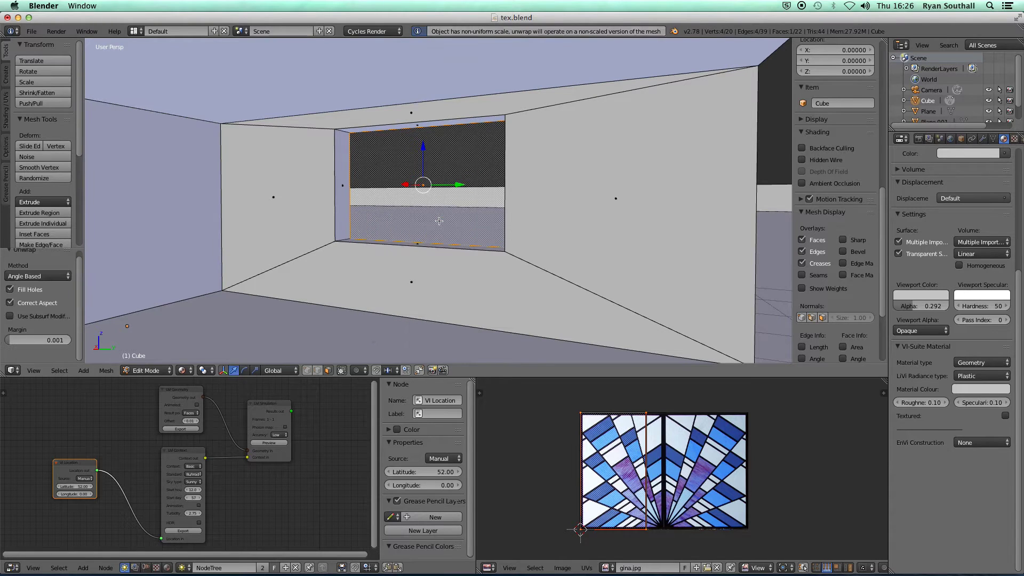
middle_click_drag(442, 222, 468, 223)
key("Tab")
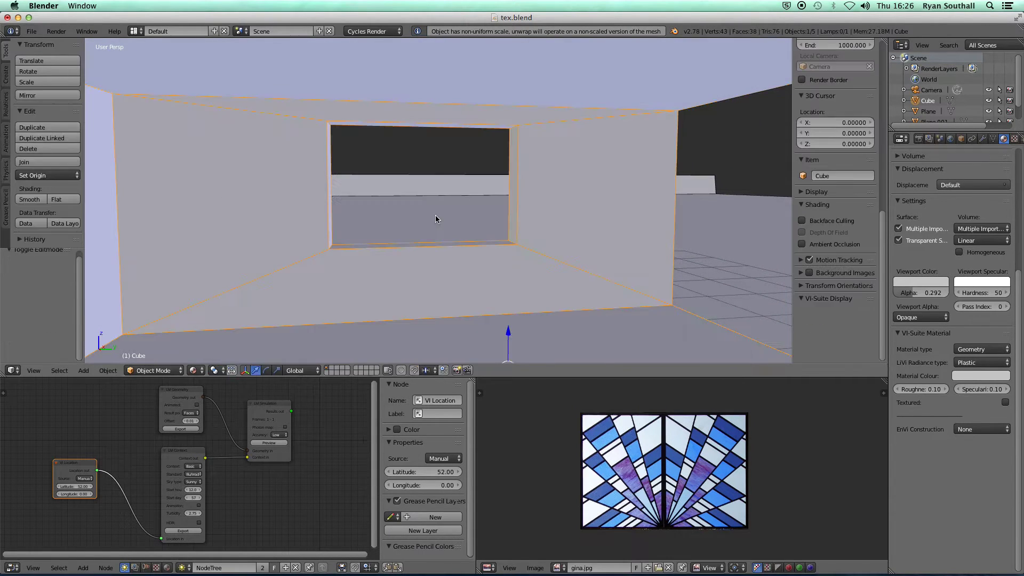
- Apply the room's rotation and unwrap the window face again
key("ctrl+a")
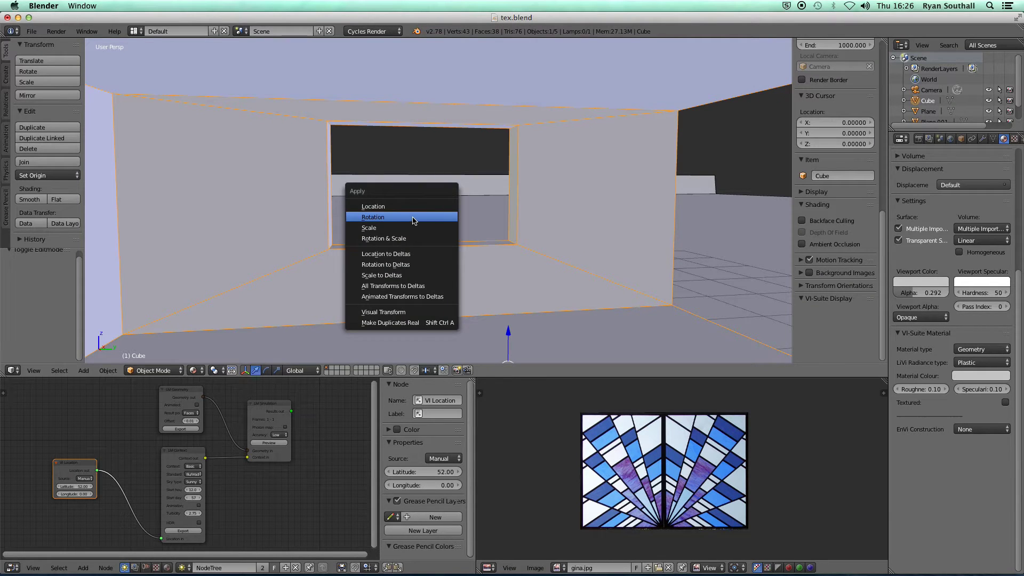
left_click(435, 216)
key("Tab")
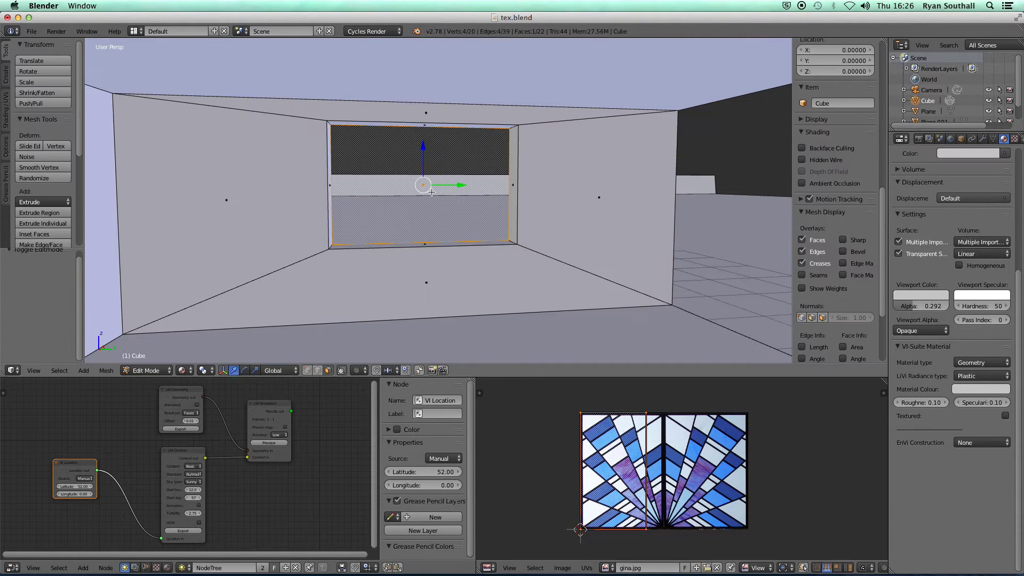
key("u")
left_click(426, 197)
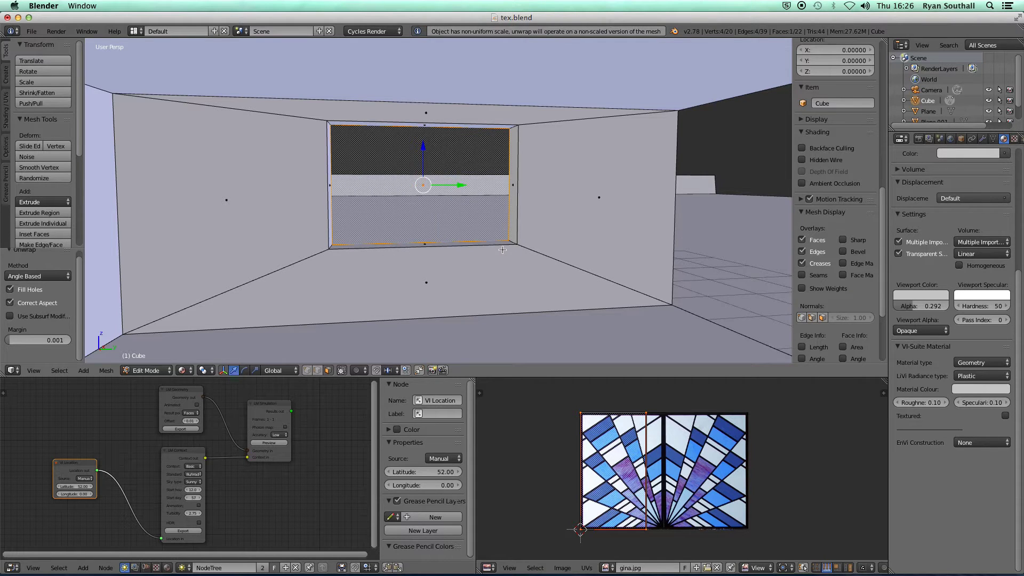
middle_click_drag(505, 251, 458, 256)
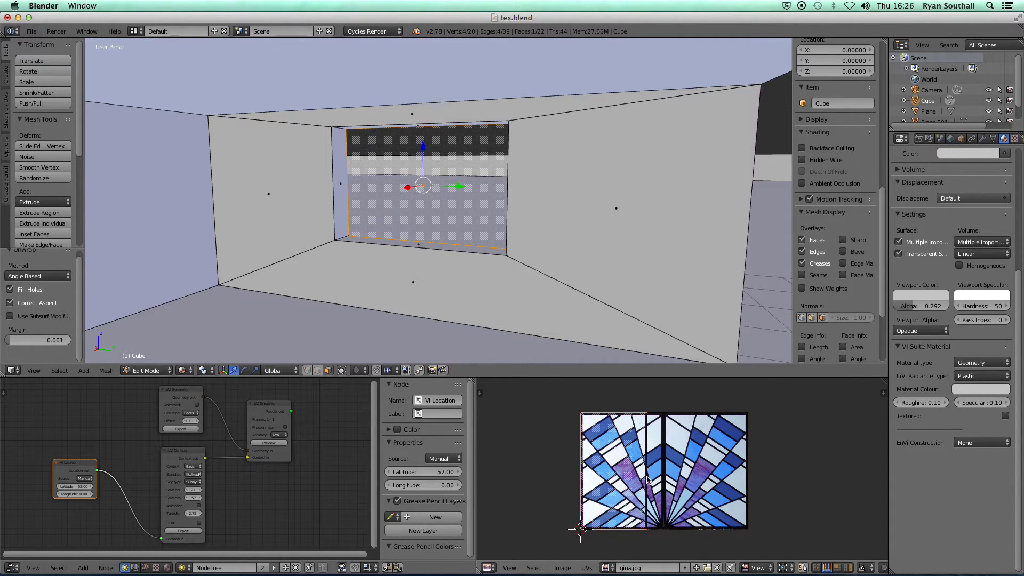
- Slide the UV edge horizontally to the image edge and return to Object Mode
key("g")
key("x")
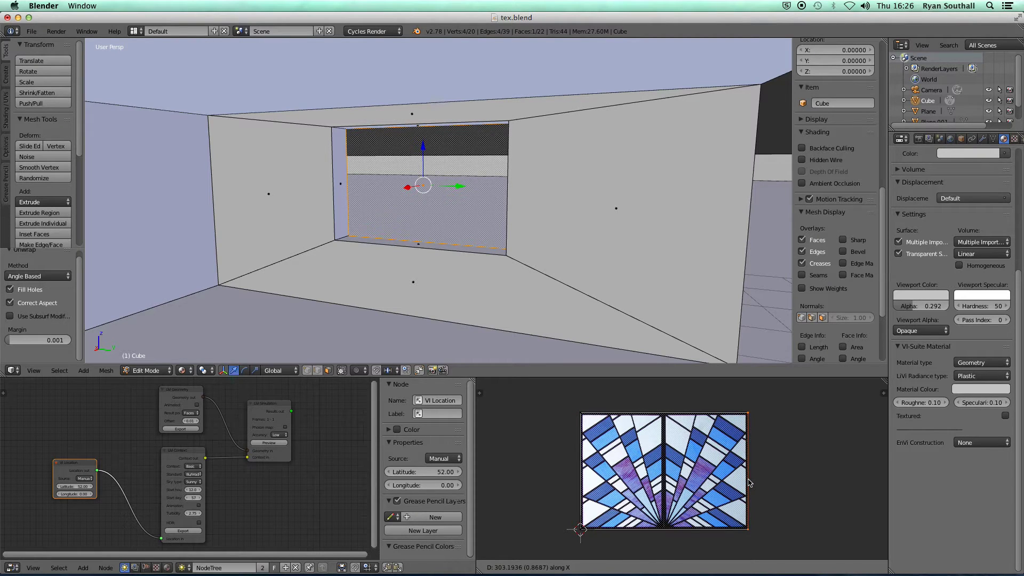
left_click(749, 482)
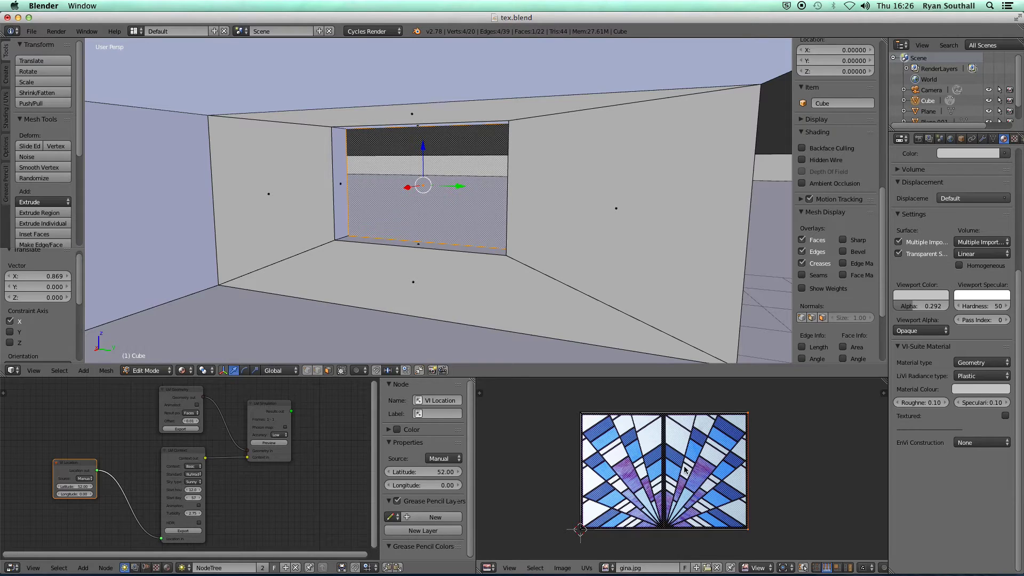
key("Tab")
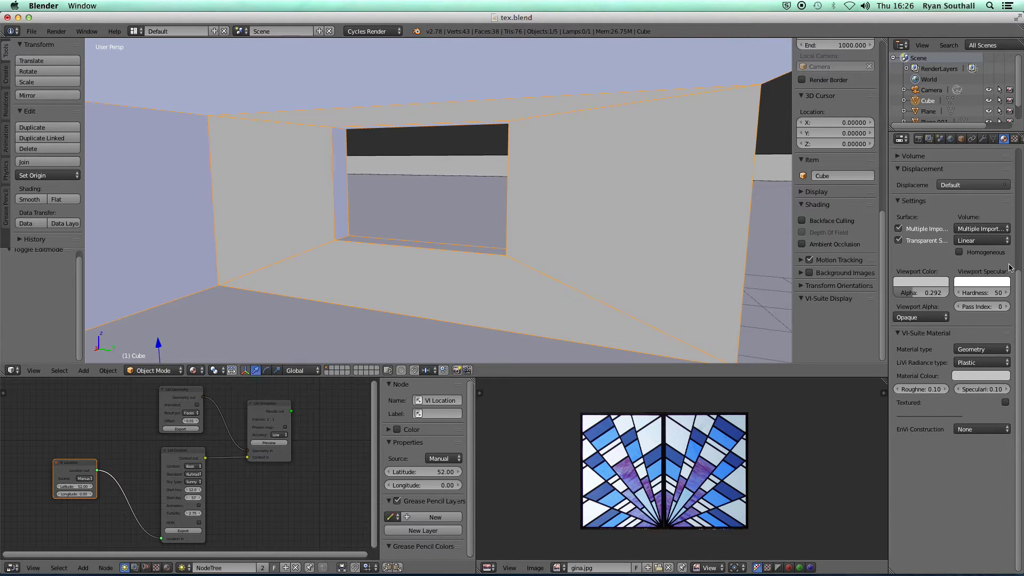
- Feed a gina.jpg Image Texture into the Window material's Color and check it in rendered shading
left_click_drag(1020, 297, 1020, 170)
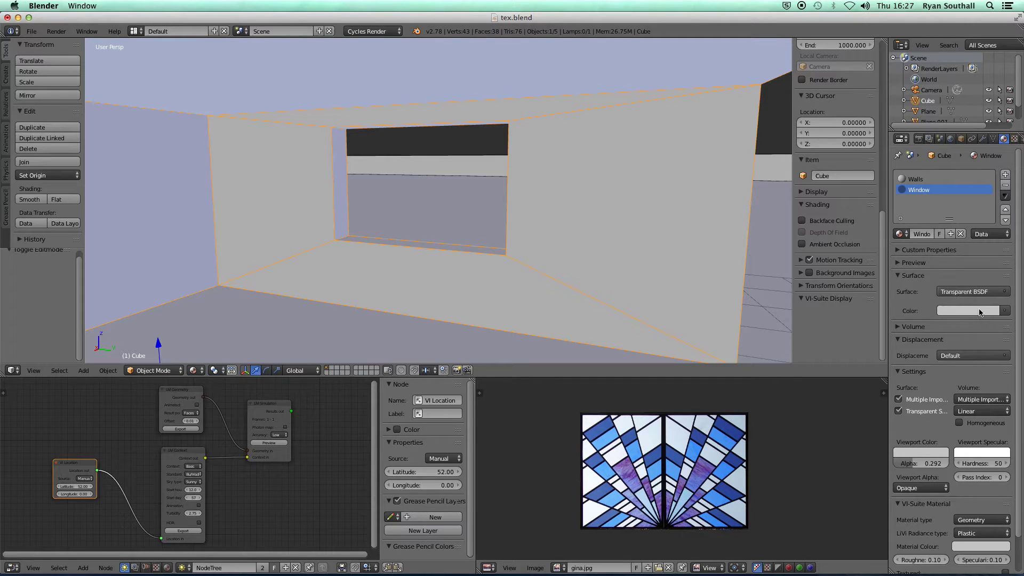
left_click(1000, 312)
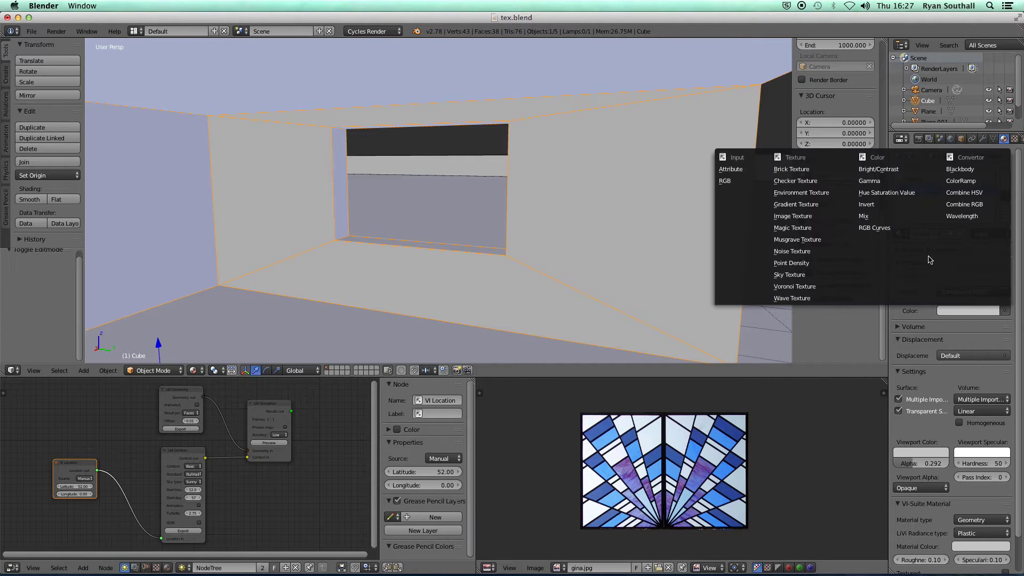
left_click(806, 216)
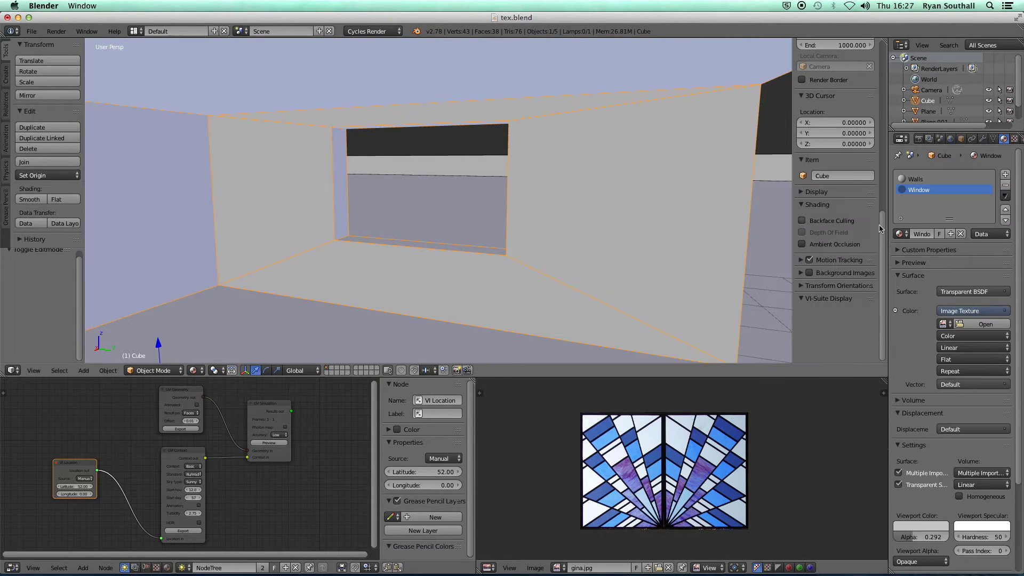
left_click(944, 325)
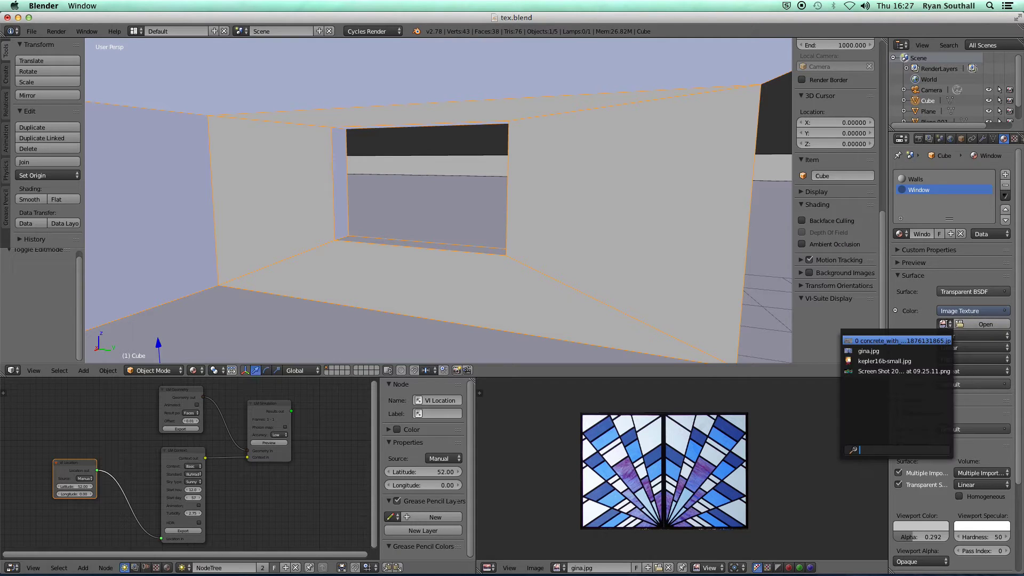
left_click(885, 351)
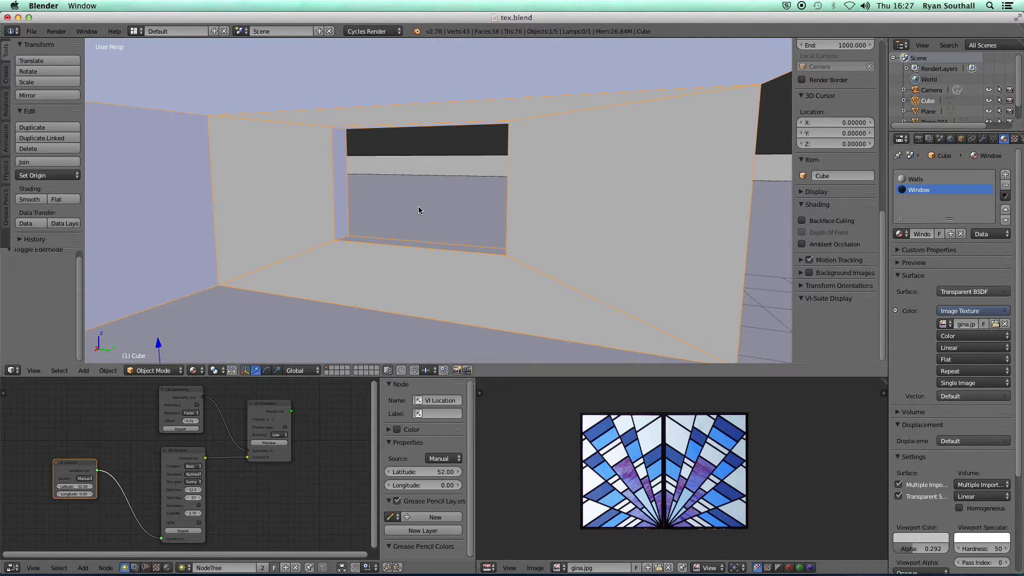
key("shift+z")
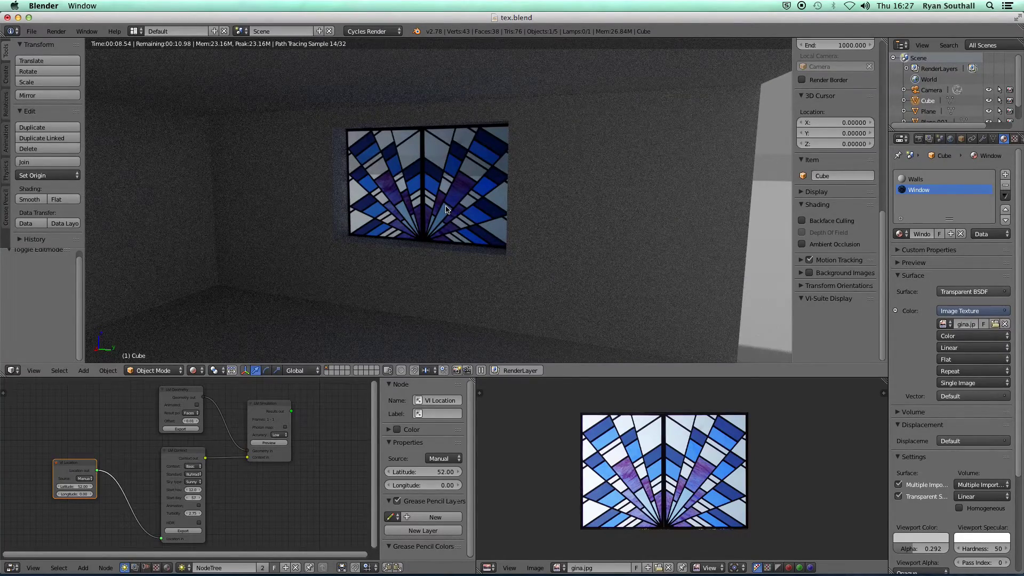
key("shift+z")
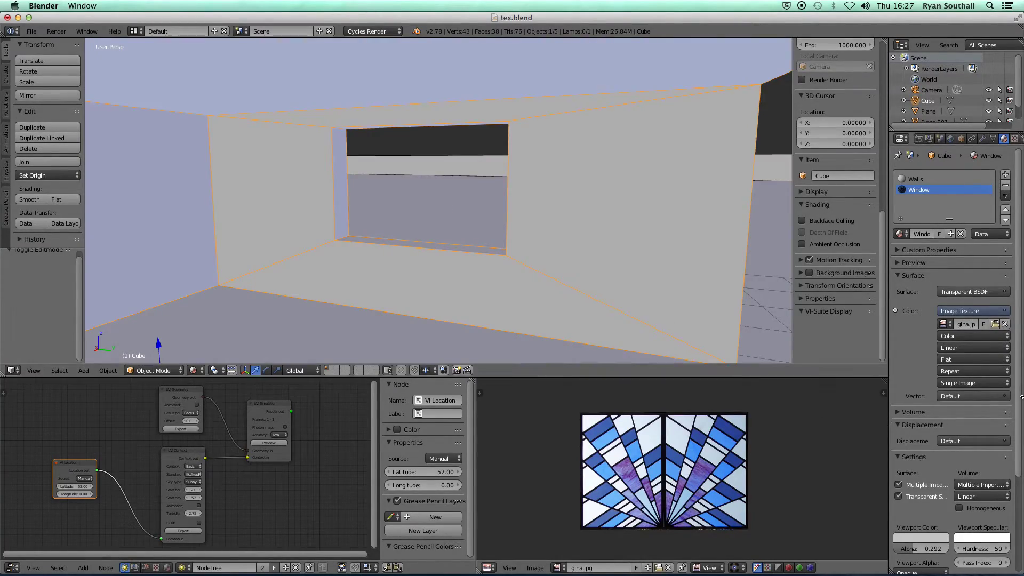
- Switch the Window material's surface shader to Diffuse BSDF
scroll(1002, 346, "down", 2)
scroll(983, 309, "up", 2)
left_click(979, 293)
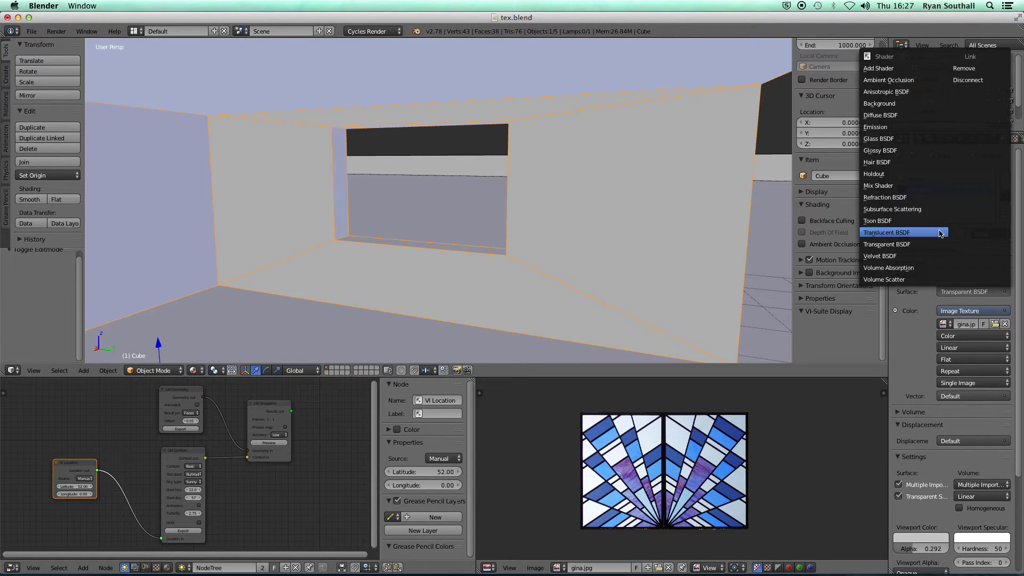
left_click(887, 117)
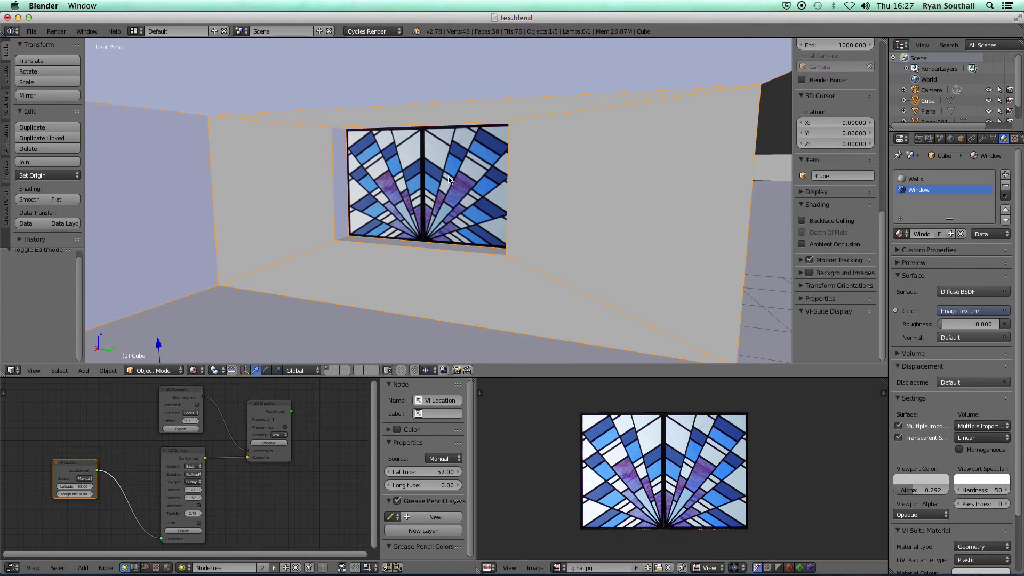
- Set the window's LiVi radiance type to Glass and export the scene geometry
middle_click_drag(443, 212, 449, 216)
middle_click_drag(467, 209, 437, 212)
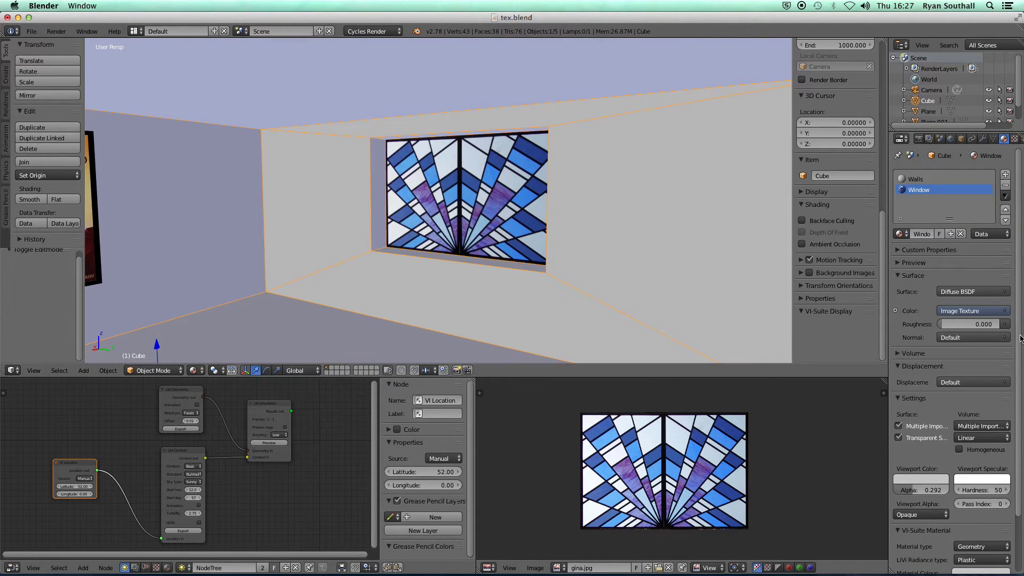
scroll(1018, 426, "down", 3)
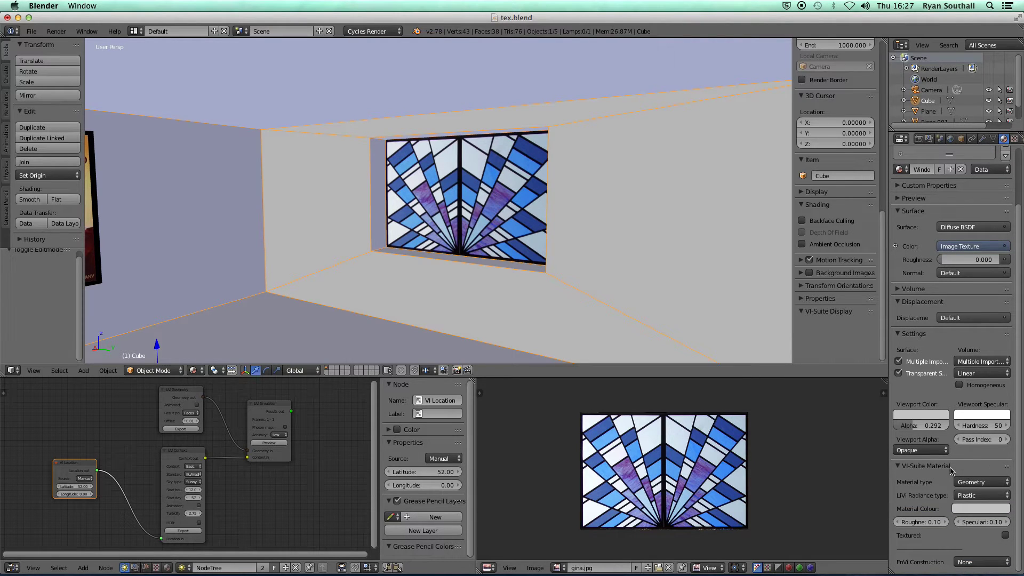
left_click(967, 498)
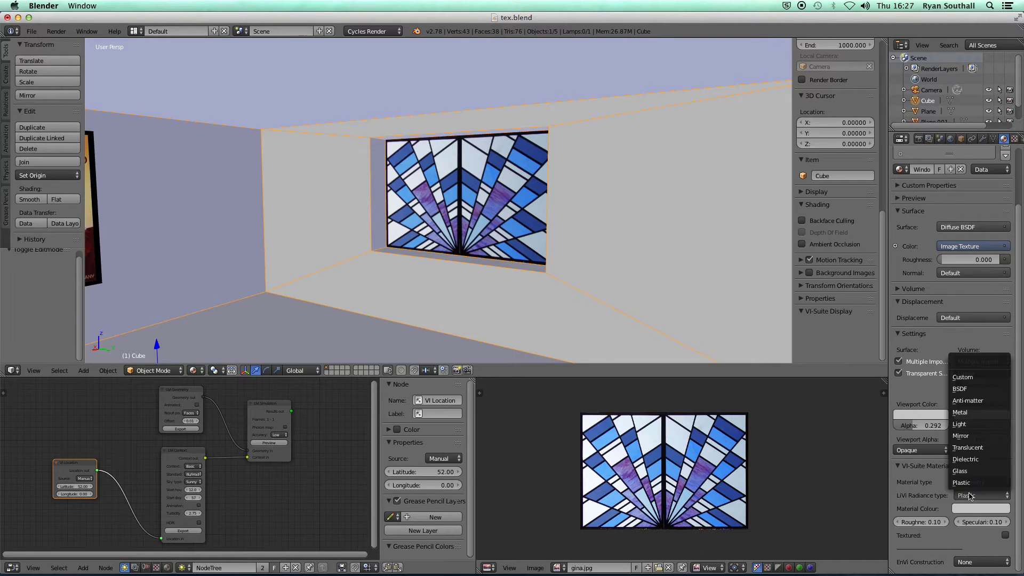
left_click(974, 471)
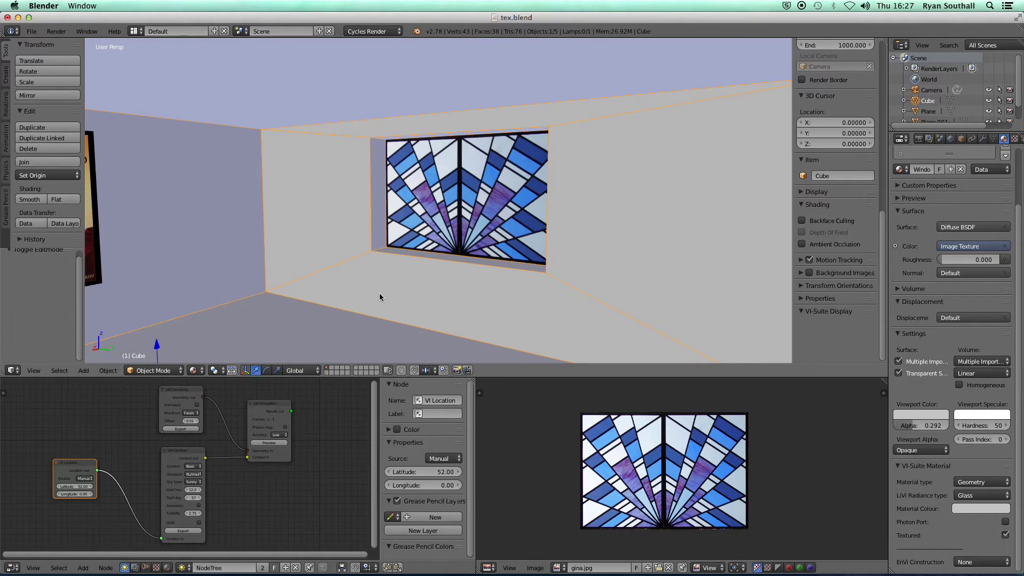
left_click(181, 430)
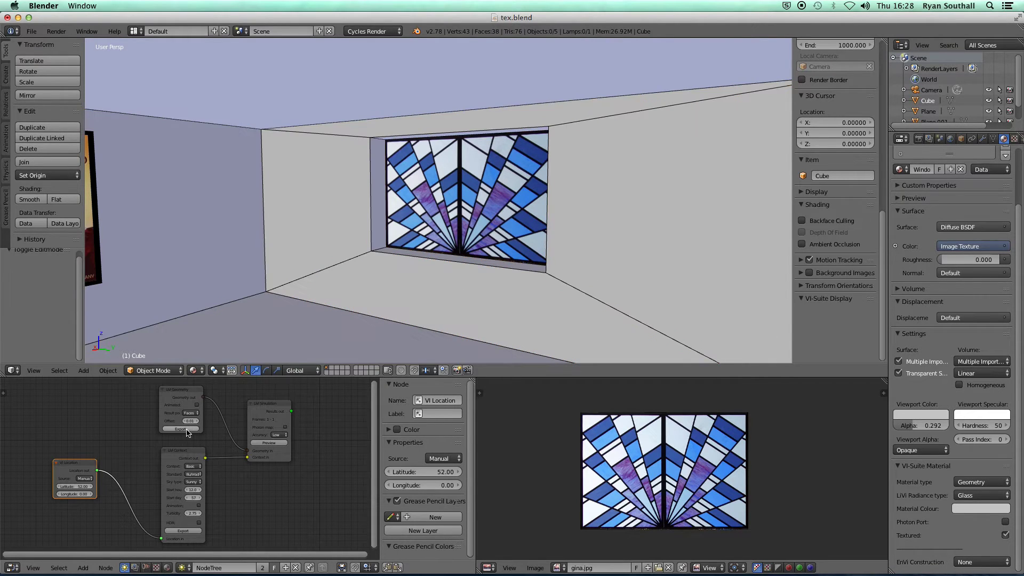
left_click(277, 445)
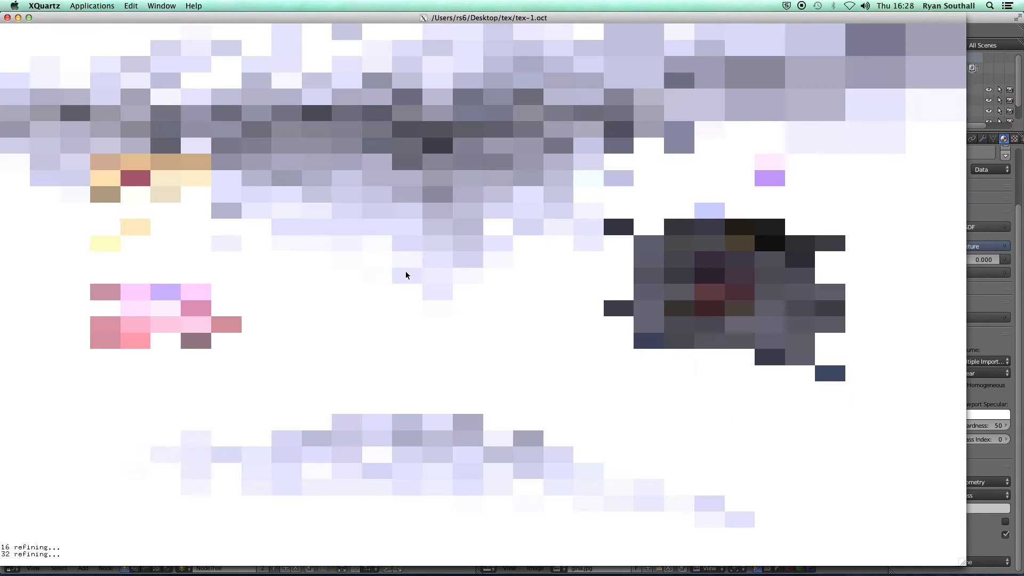
type("e")
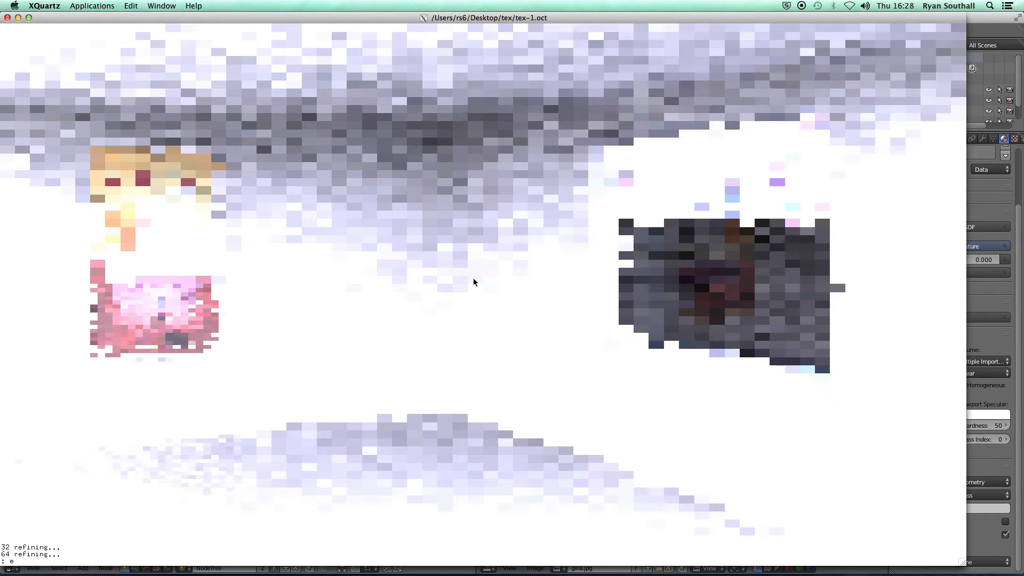
key("Return")
left_click(492, 304)
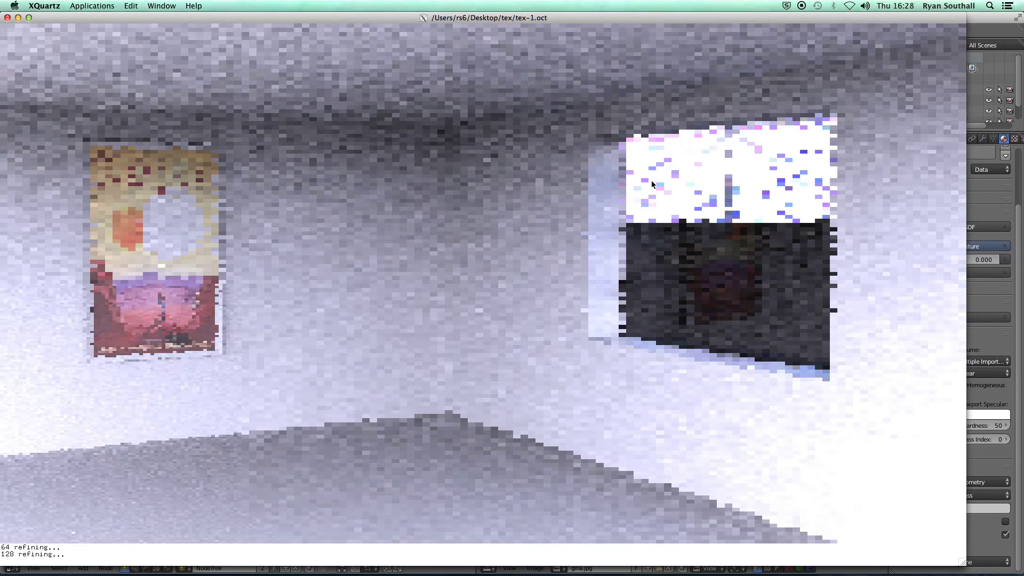
type("e")
key("Return")
left_click(690, 190)
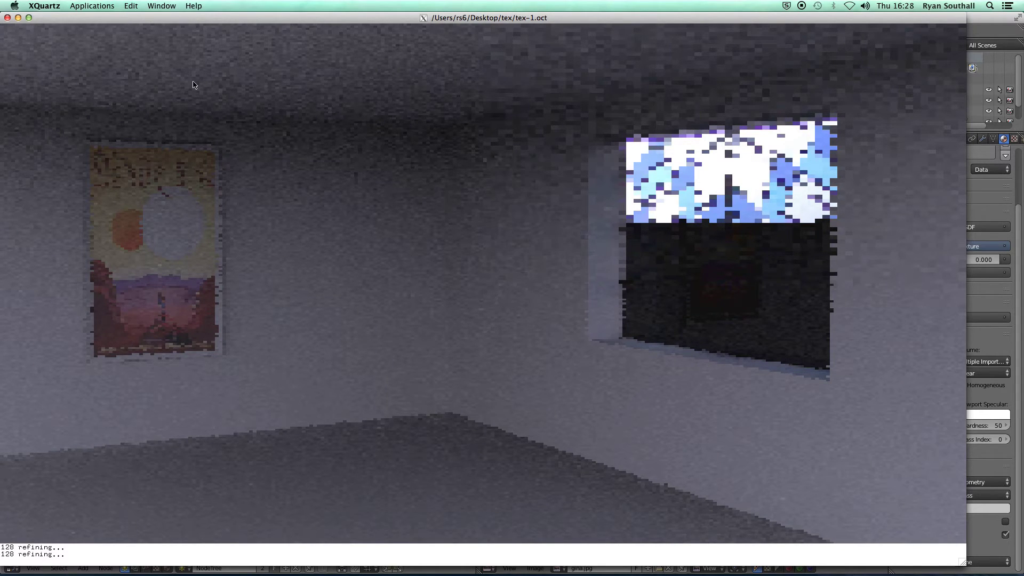
left_click(7, 17)
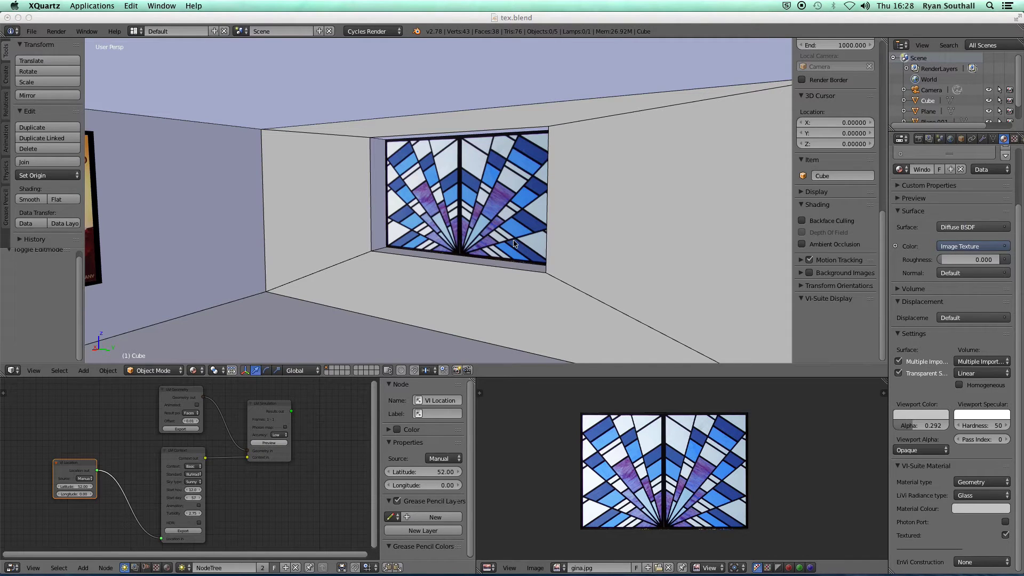
- Add a new material to Plane.001, re-export the geometry and launch a fresh Radiance preview
scroll(528, 235, "down", 4)
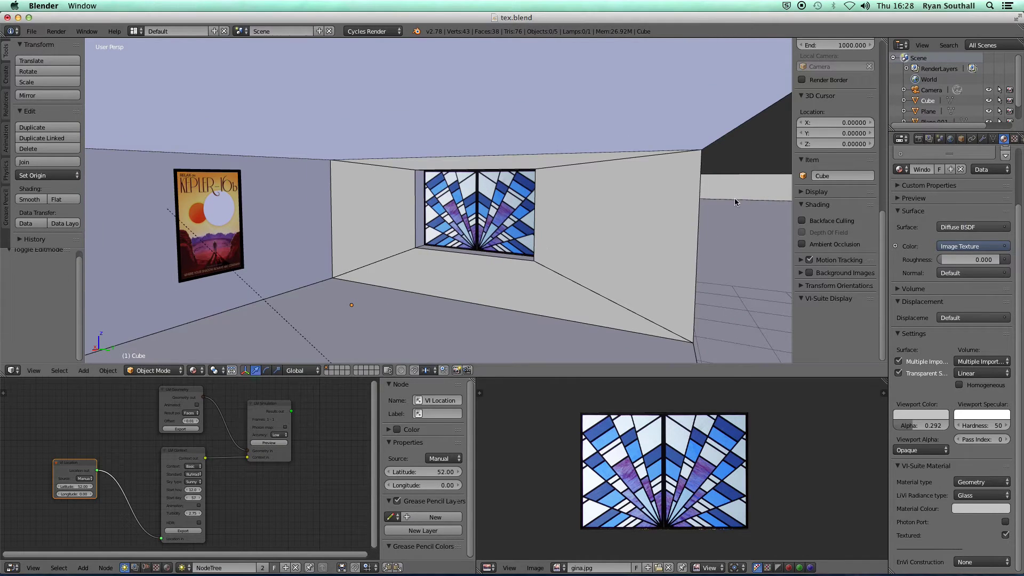
right_click(733, 181)
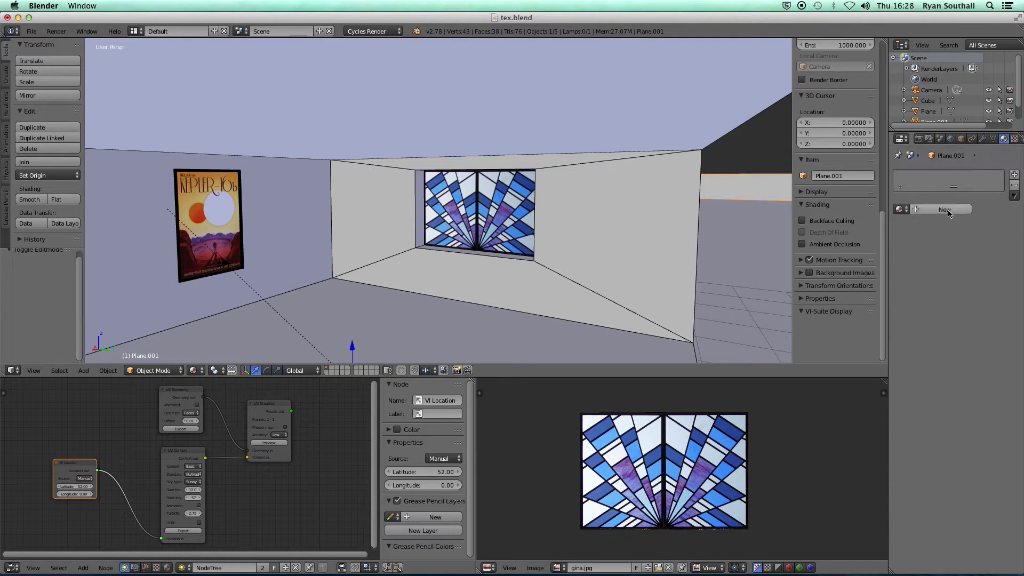
left_click(945, 210)
middle_click_drag(499, 244, 484, 256)
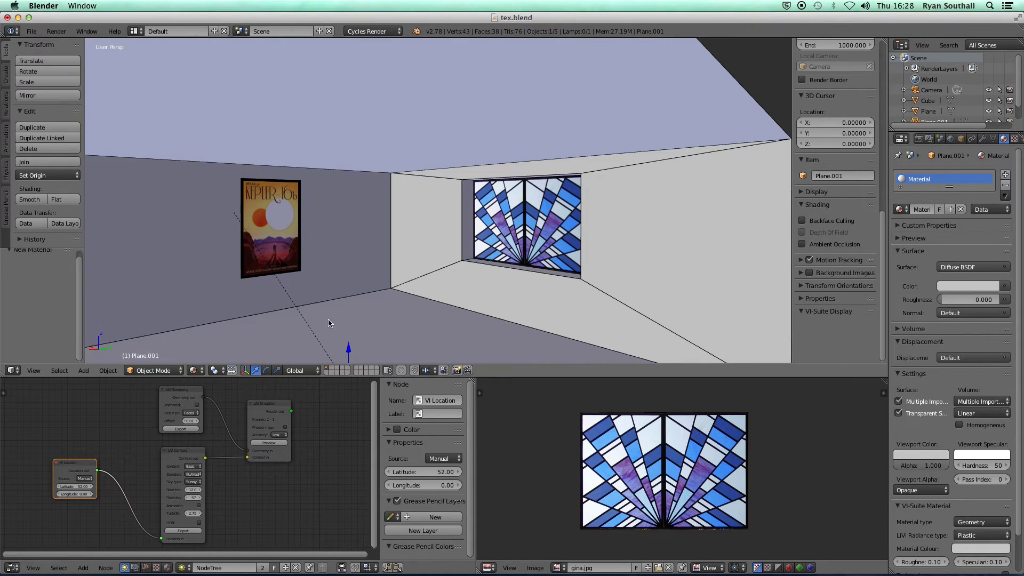
left_click(183, 430)
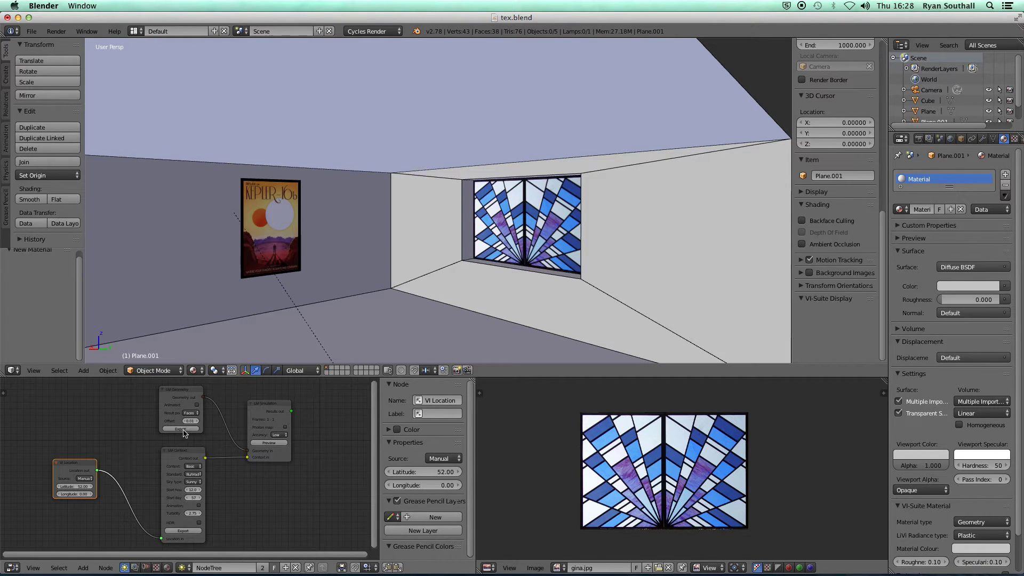
left_click(265, 446)
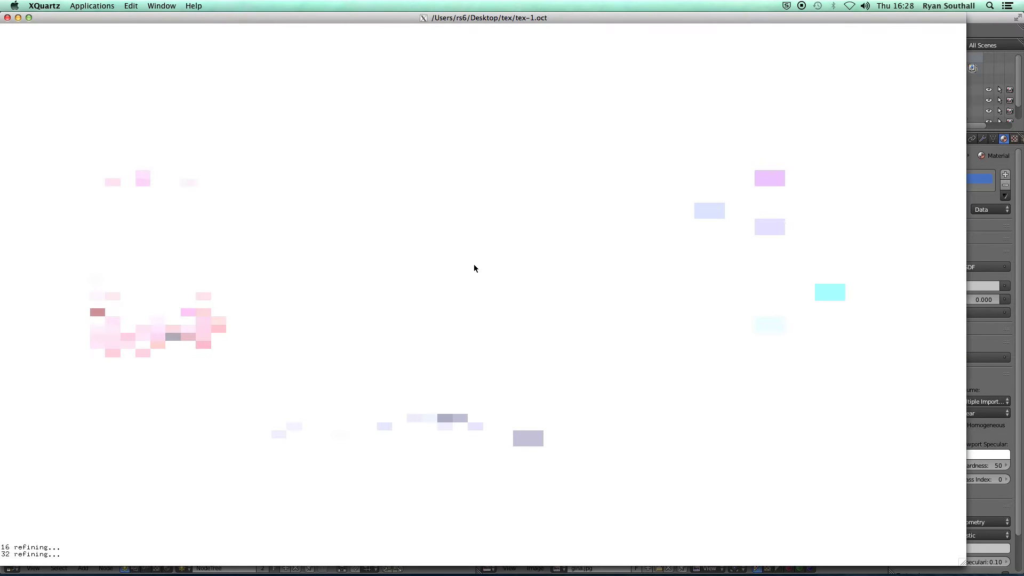
- Set the preview exposure from a point in the render, then close the rvu window
left_click(483, 270)
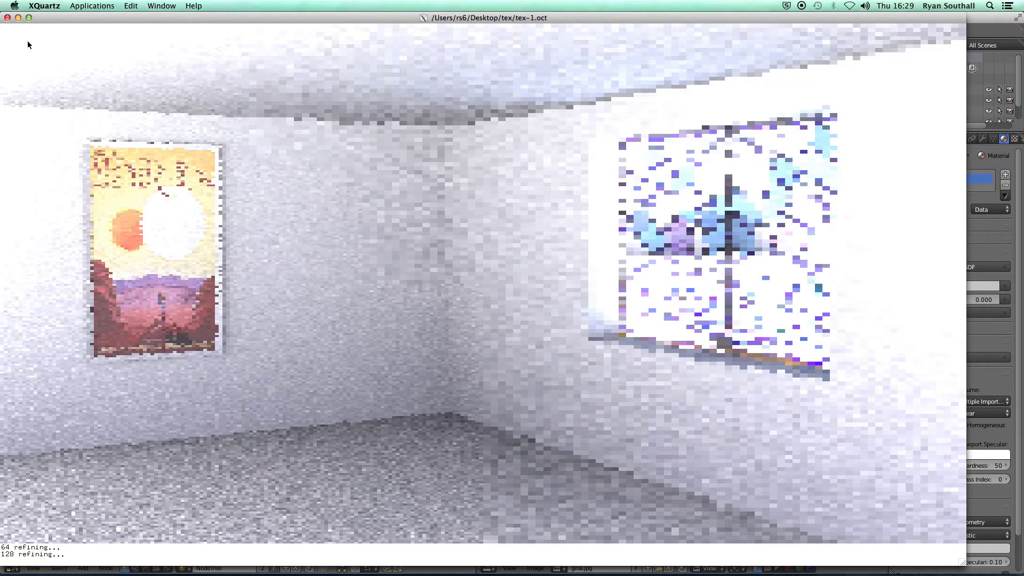
left_click(8, 18)
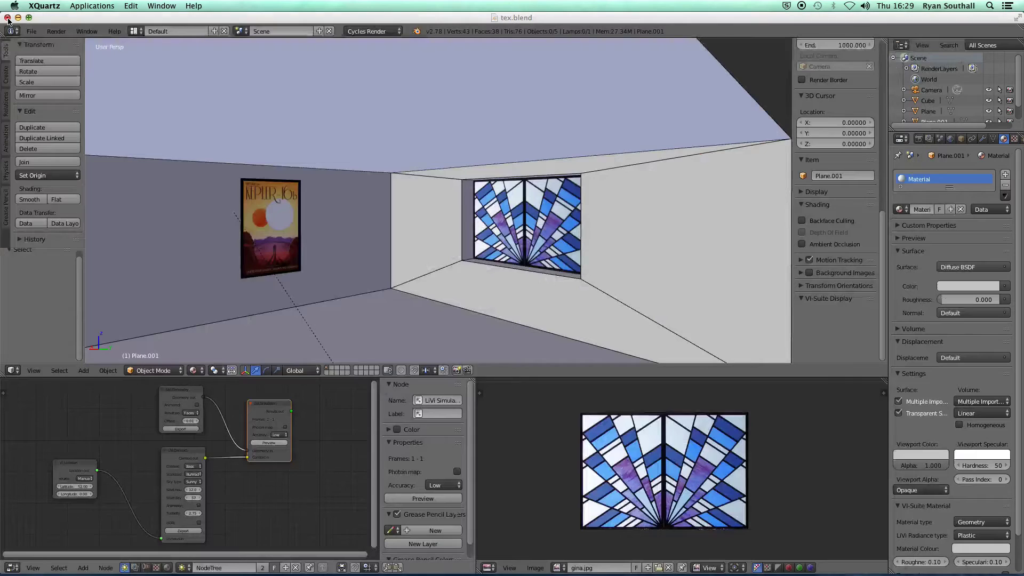
- Set the LiVi Context start day to 125 and start hour to 17.1, then export it
left_click(388, 289)
scroll(366, 284, "down", 6)
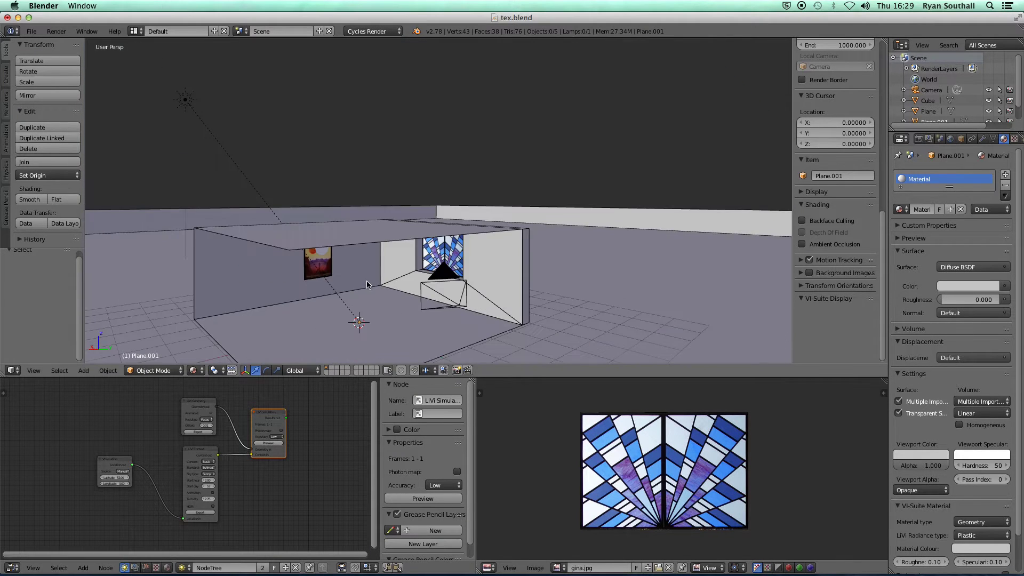
middle_click_drag(376, 289, 288, 176)
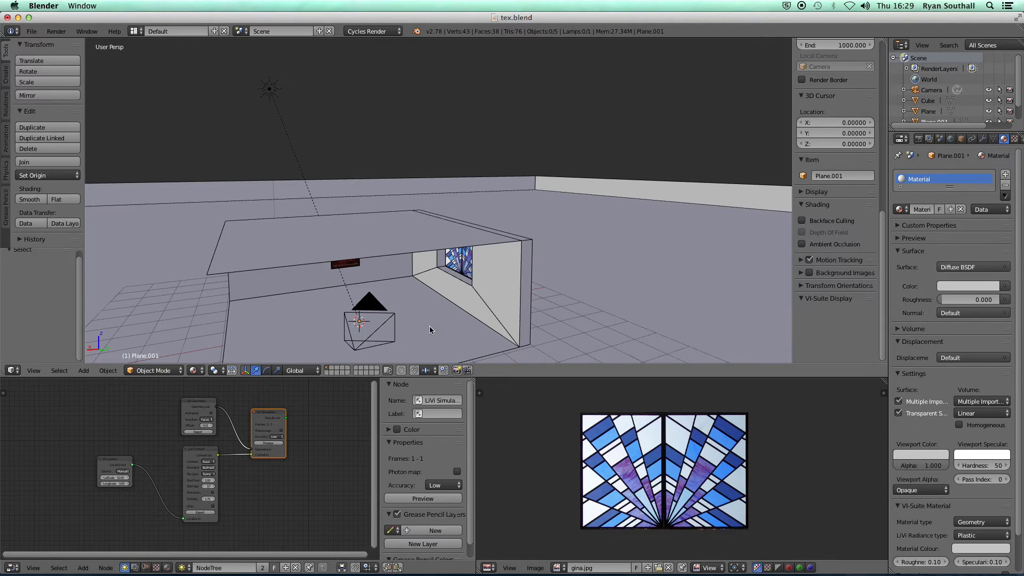
middle_click_drag(430, 329, 417, 319)
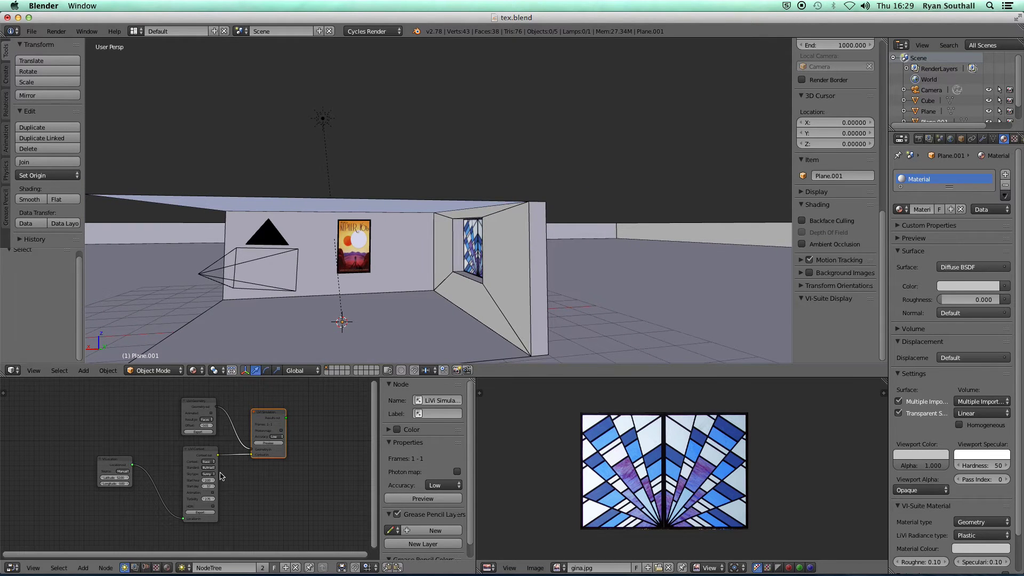
scroll(208, 472, "up", 5)
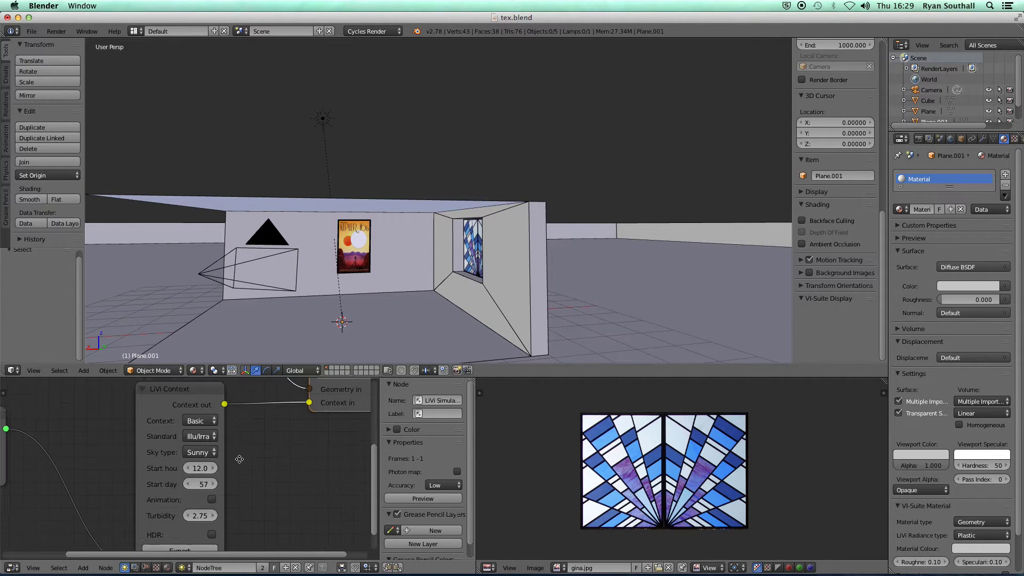
middle_click_drag(240, 462, 238, 430)
mouse_move(196, 453)
left_mouse_down()
mouse_move(209, 454)
mouse_move(199, 452)
left_mouse_up()
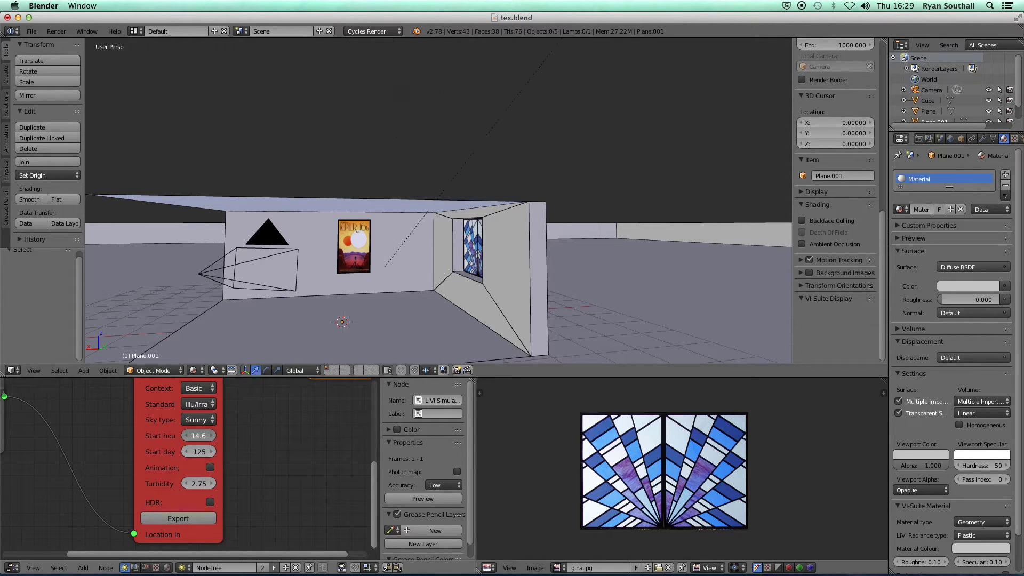
left_click_drag(199, 435, 219, 373)
middle_click_drag(290, 312, 373, 315)
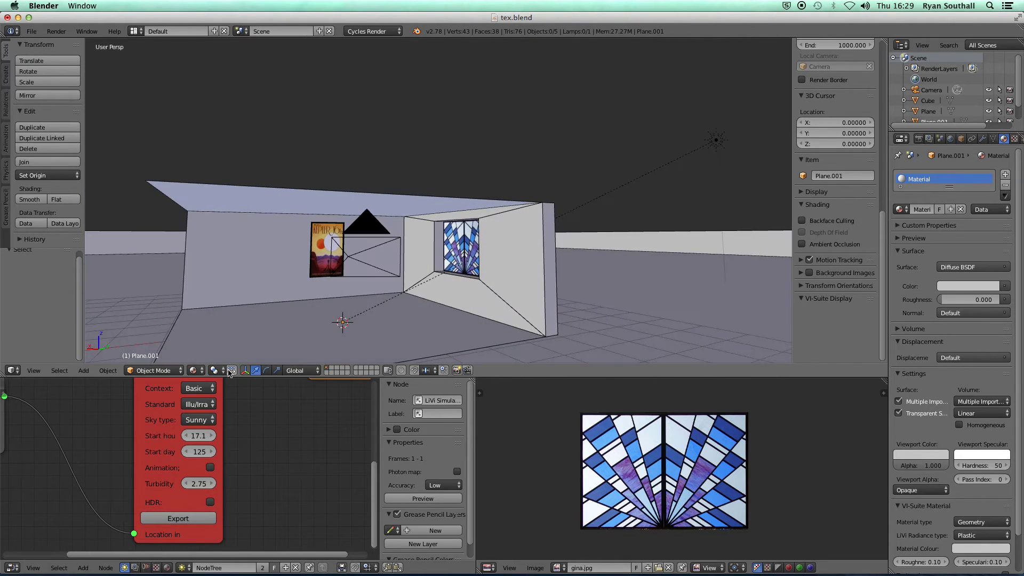
left_click(178, 518)
- Select the camera, look through it, and start walking it through the room
scroll(277, 432, "down", 5)
scroll(278, 432, "right", 5)
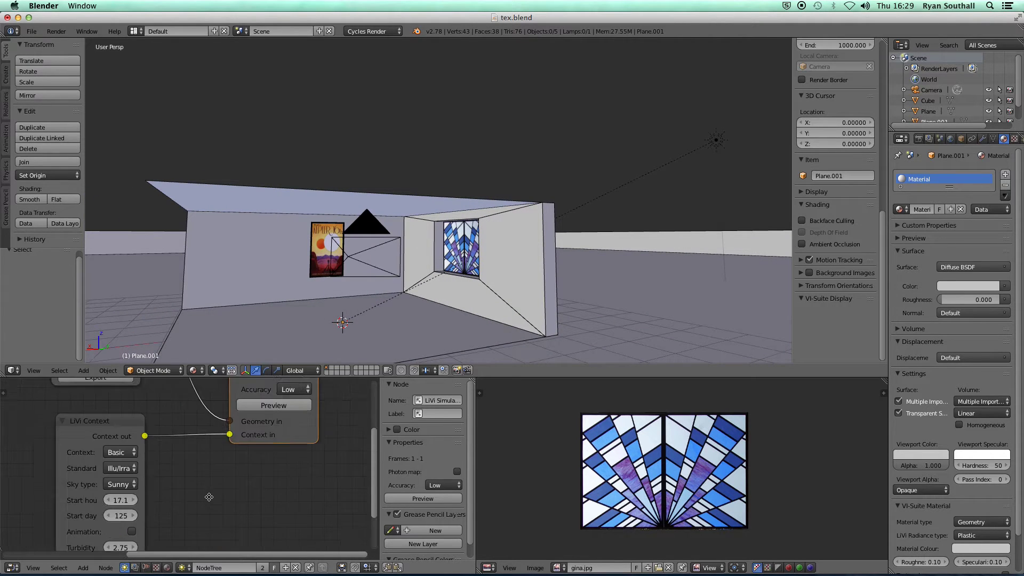
mouse_move(425, 314)
middle_mouse_down()
mouse_move(407, 320)
mouse_move(417, 319)
middle_mouse_up()
right_click(363, 272)
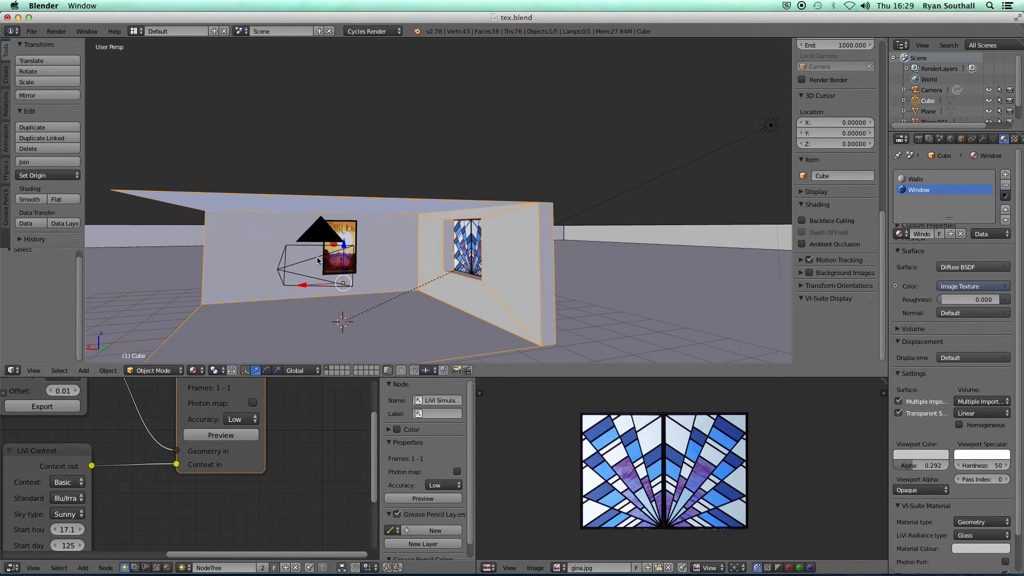
right_click(309, 272)
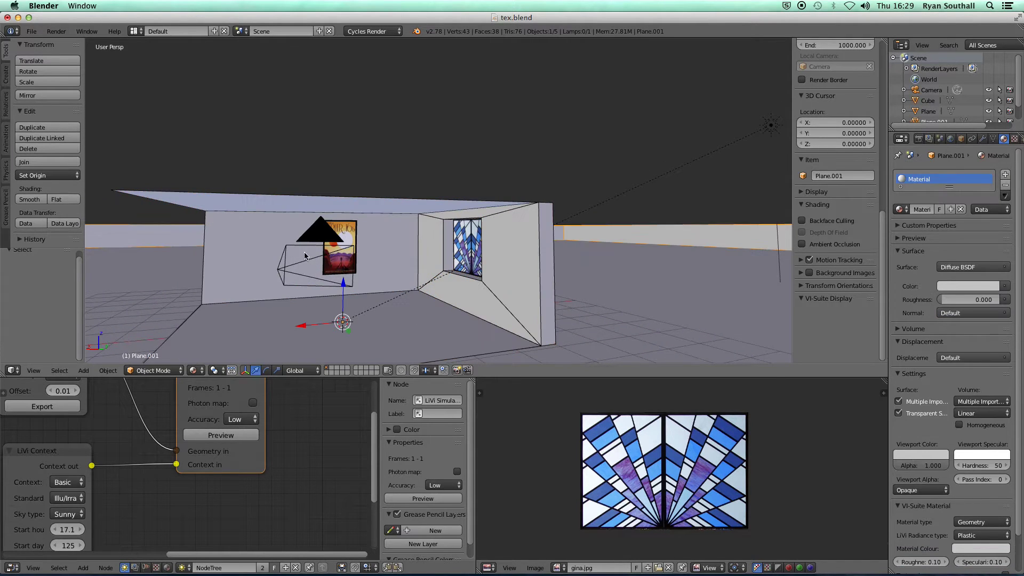
right_click(319, 238)
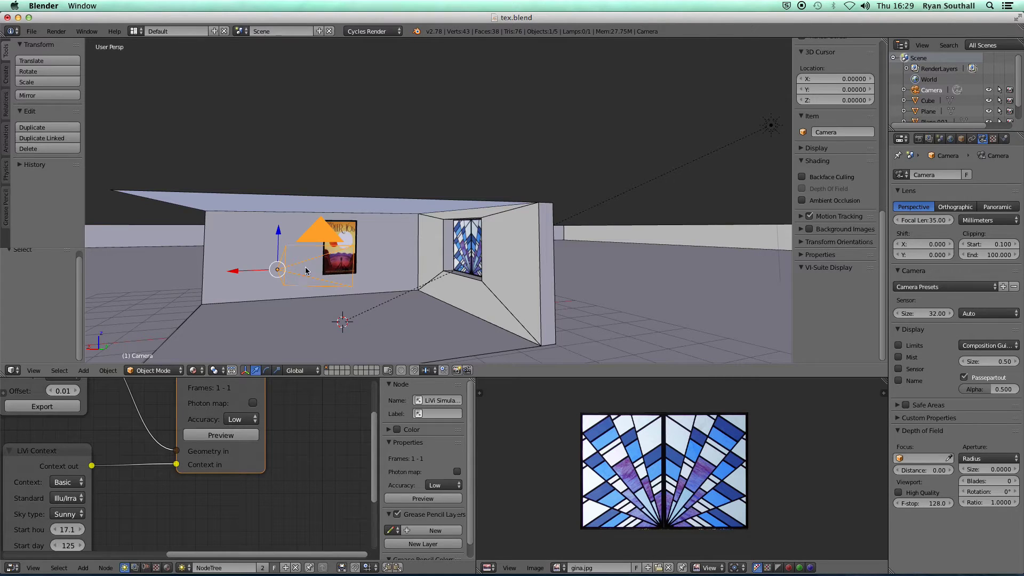
key("KP_0")
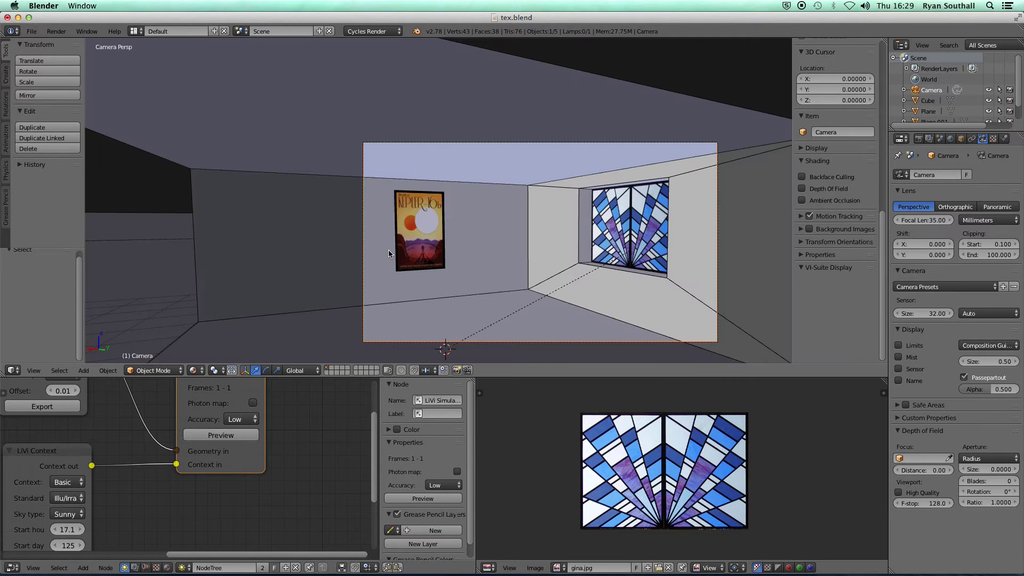
key("shift+f")
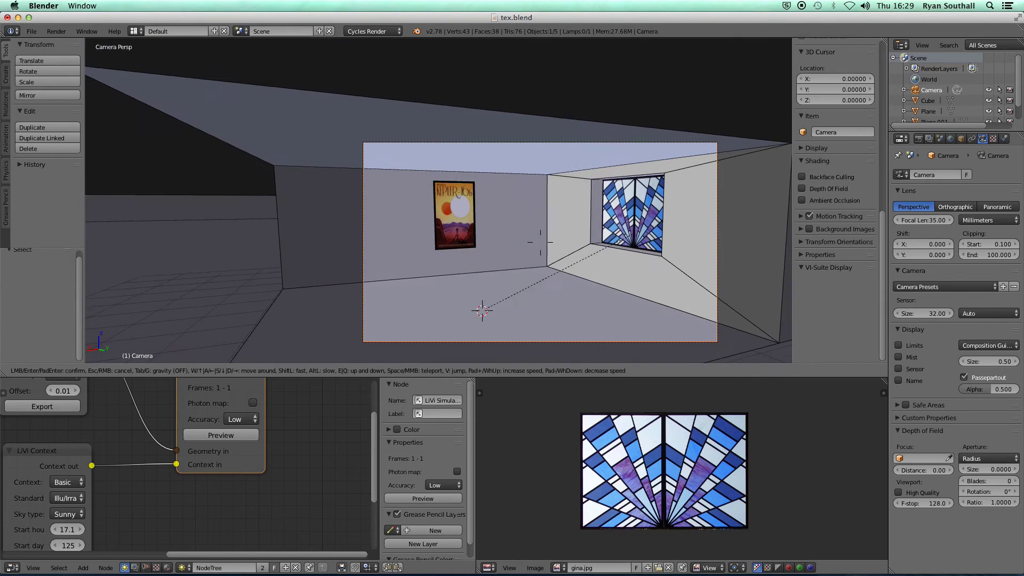
- Confirm the camera, preview the sunlit room in rvu, expose from two points, then close it
left_click(438, 203)
left_click(200, 435)
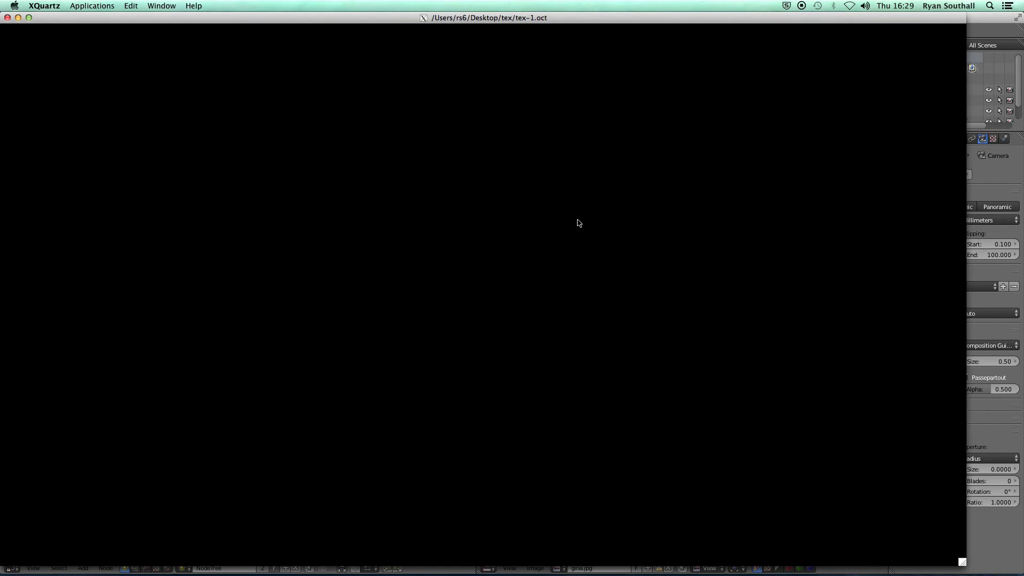
key("e")
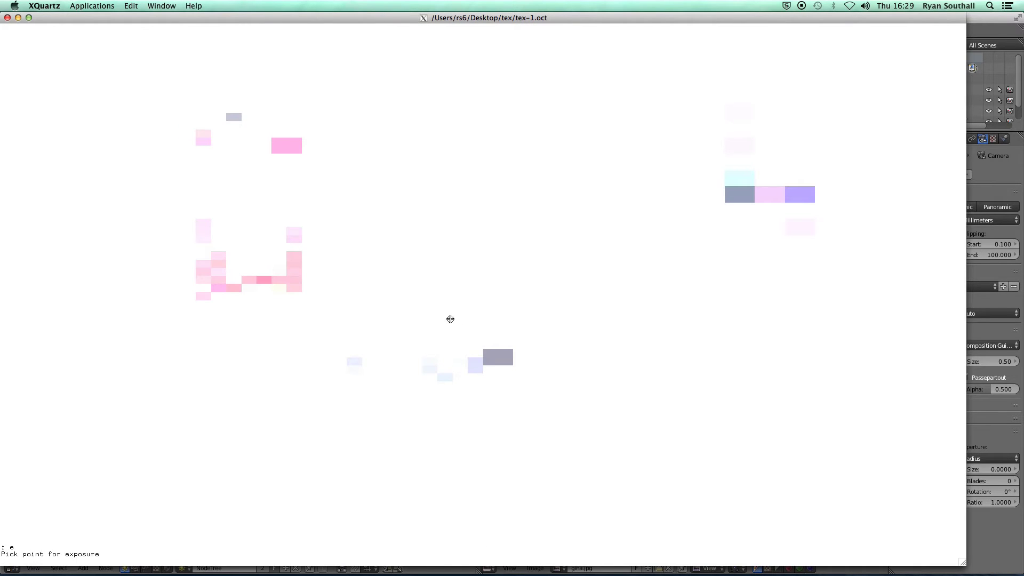
left_click(406, 340)
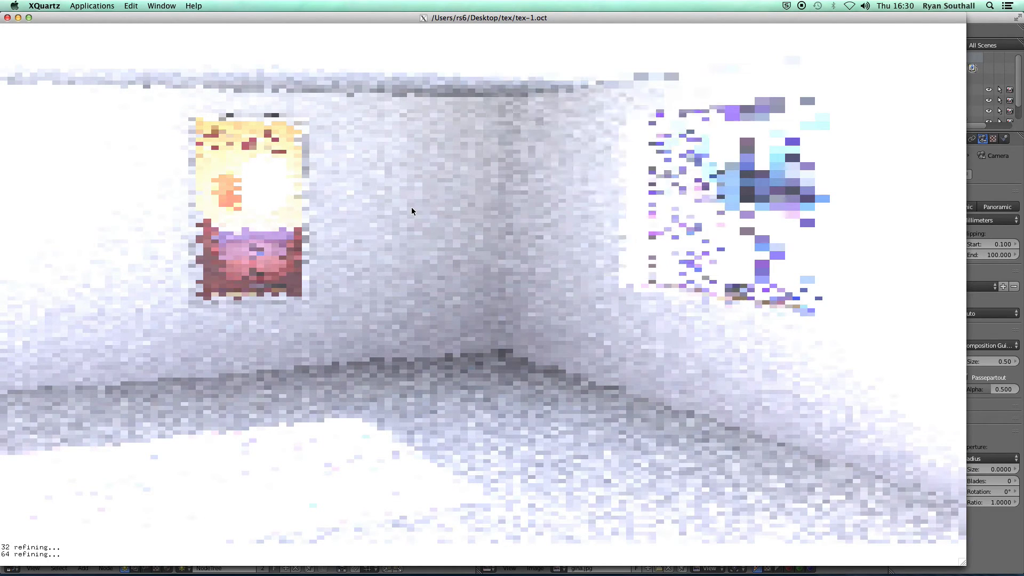
left_click(216, 489)
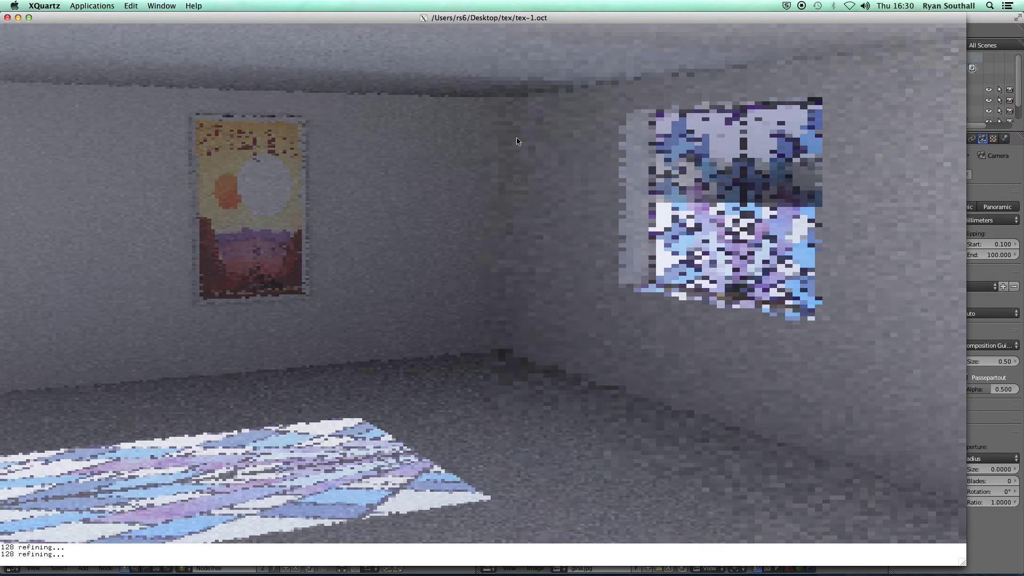
left_click(8, 18)
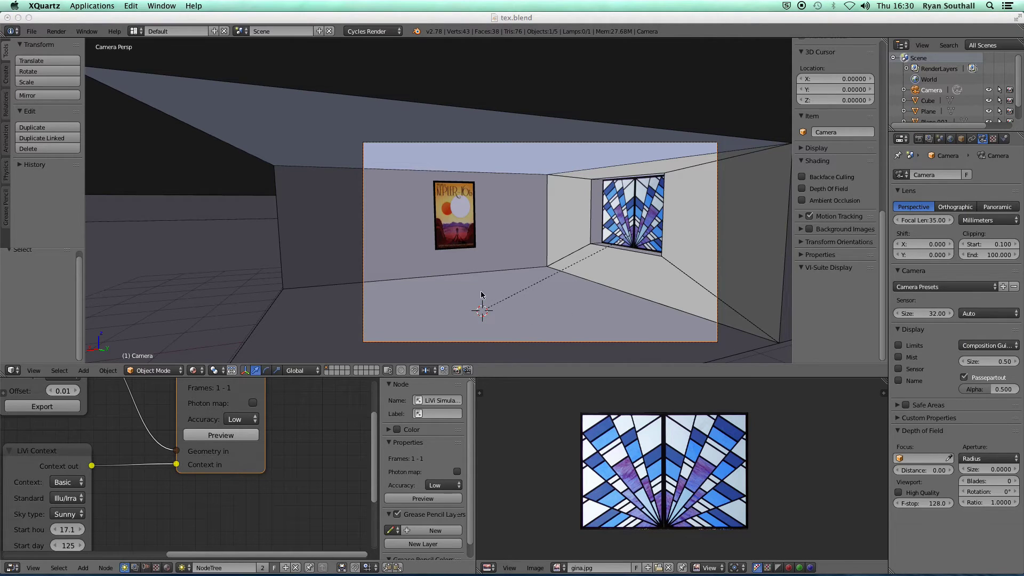
- Select the room's walls object, enter Edit Mode and select the floor face
left_click(319, 288)
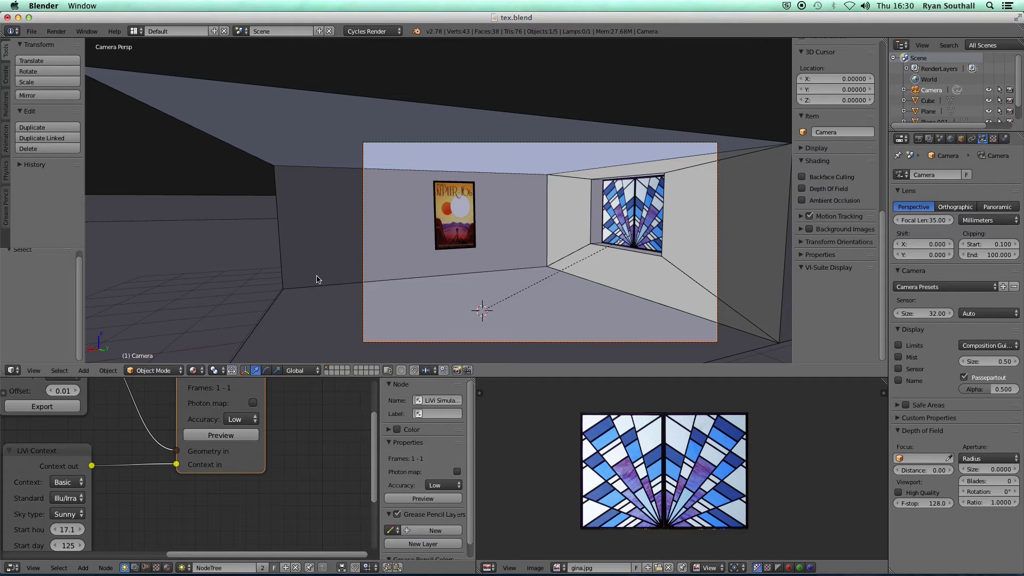
right_click(285, 255)
middle_click_drag(347, 302, 370, 308)
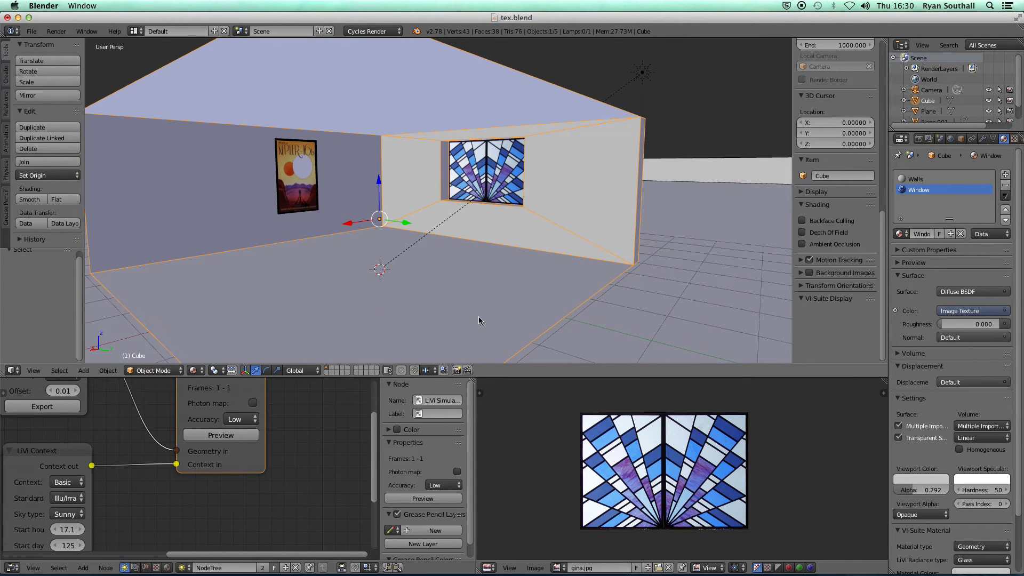
key("Tab")
right_click(406, 289)
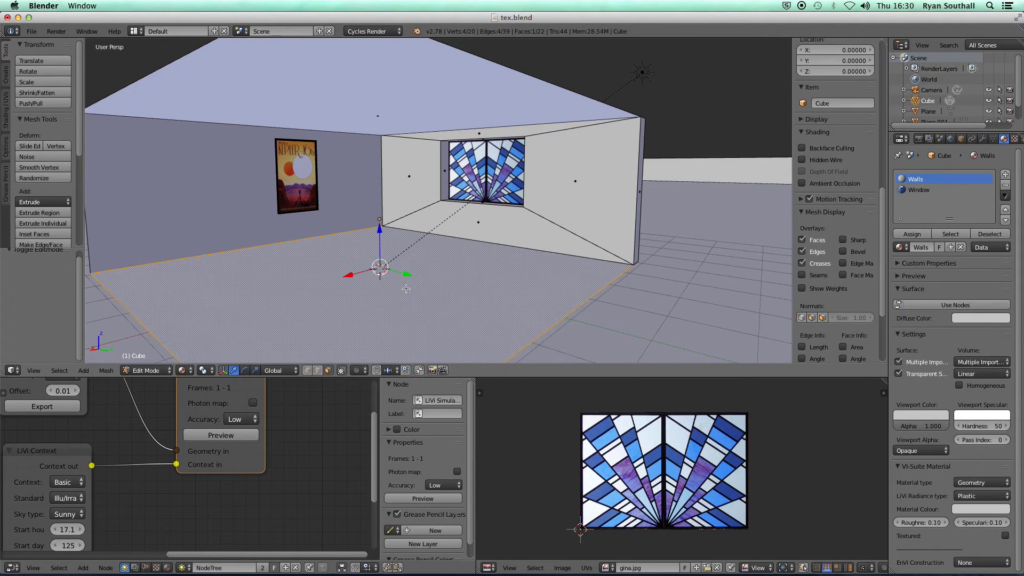
middle_click_drag(489, 277, 503, 283)
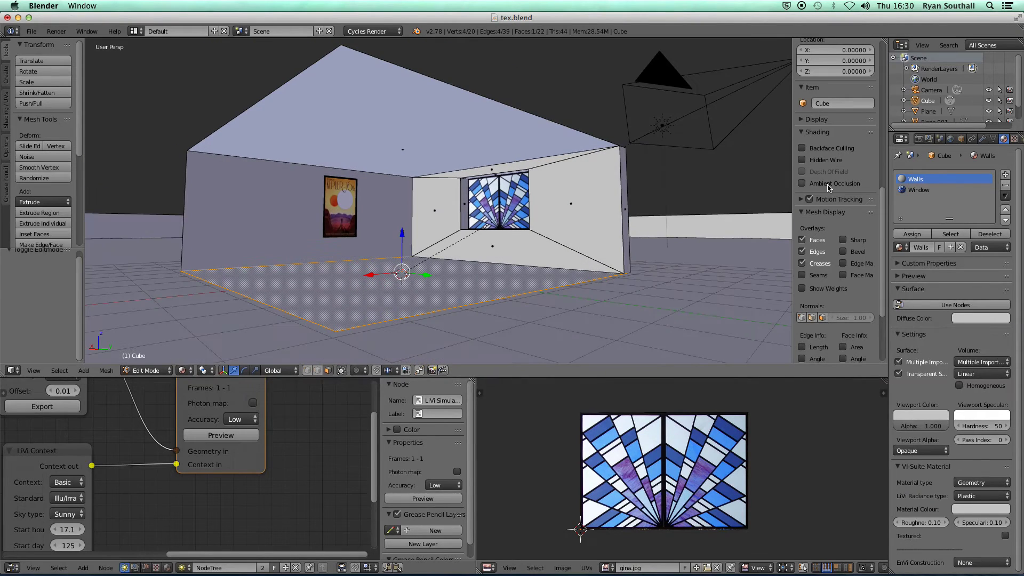
- Add a new material slot to the room holding a new material named Sensor
left_click(1006, 176)
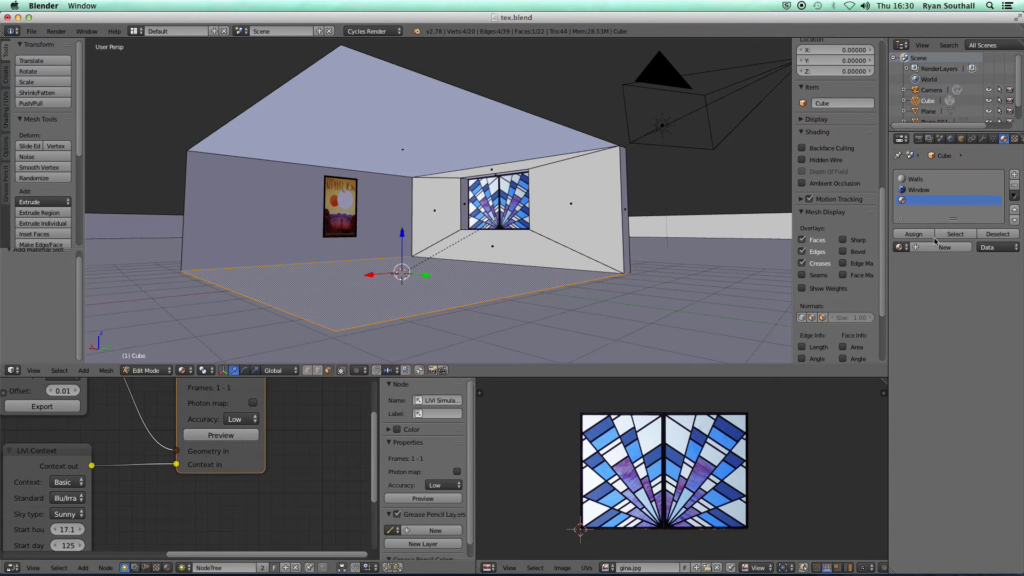
left_click(934, 248)
left_click(925, 248)
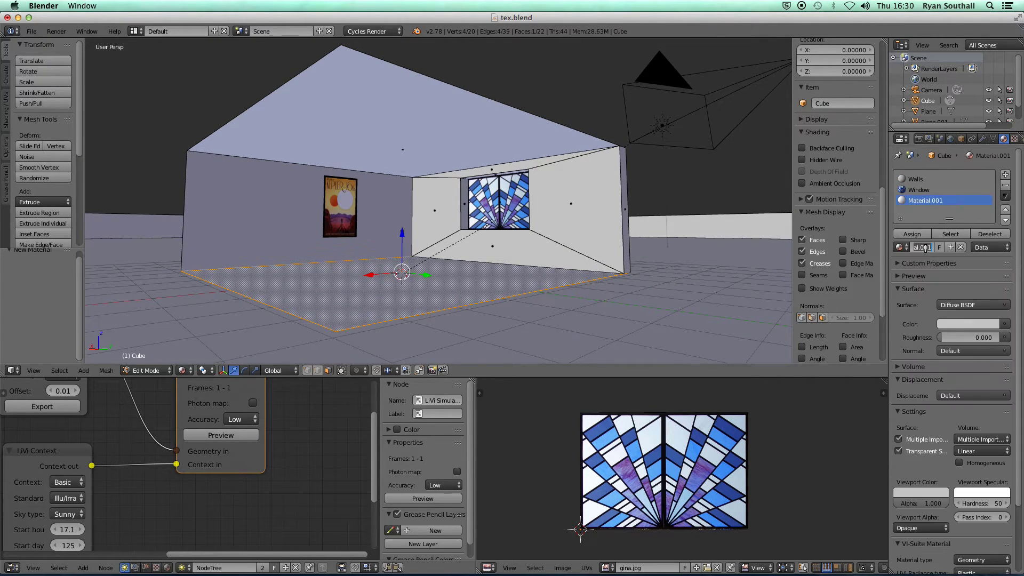
type("Sensor")
key("Return")
- Display face normals in the viewport and lengthen them while orbiting around the room
middle_click_drag(414, 265, 430, 279)
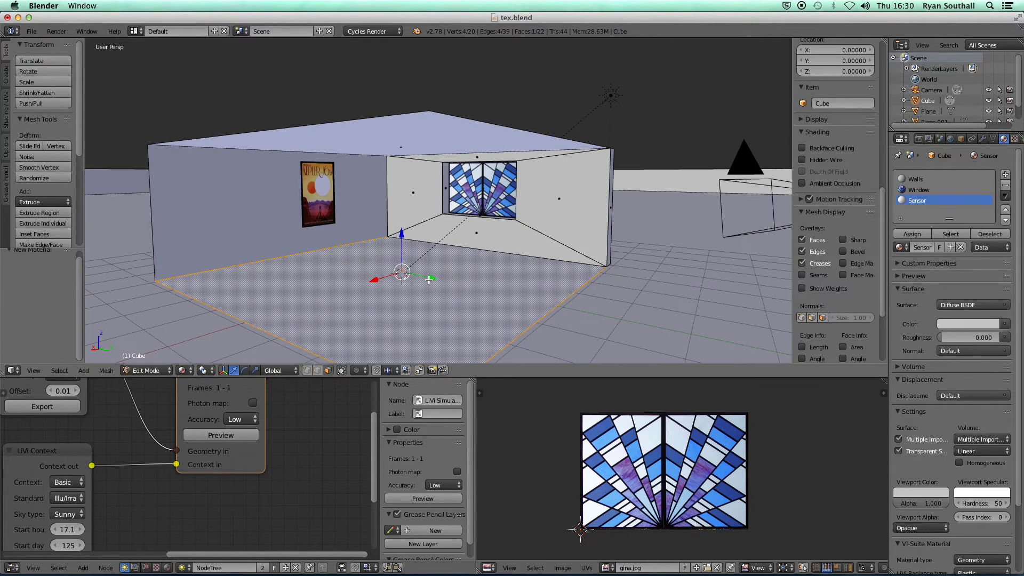
left_click(822, 318)
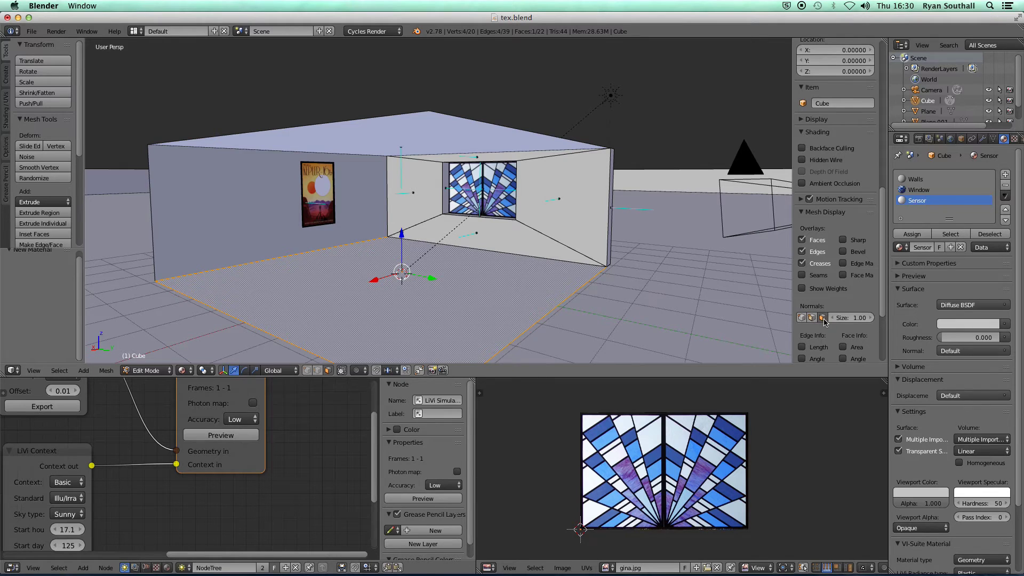
middle_click_drag(450, 299, 472, 297)
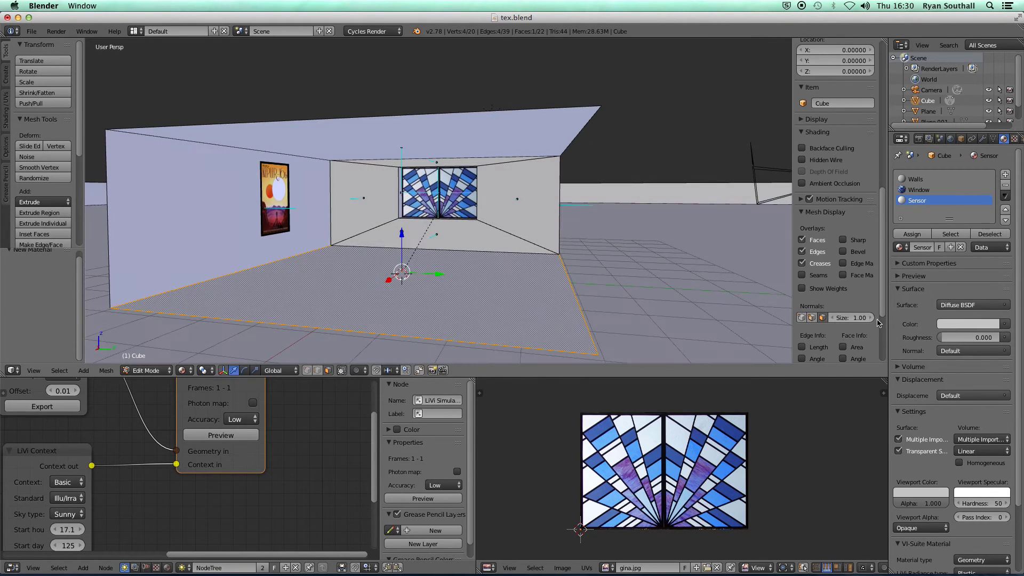
left_click_drag(870, 318, 899, 318)
middle_click_drag(509, 235, 484, 303)
middle_click_drag(407, 241, 428, 255)
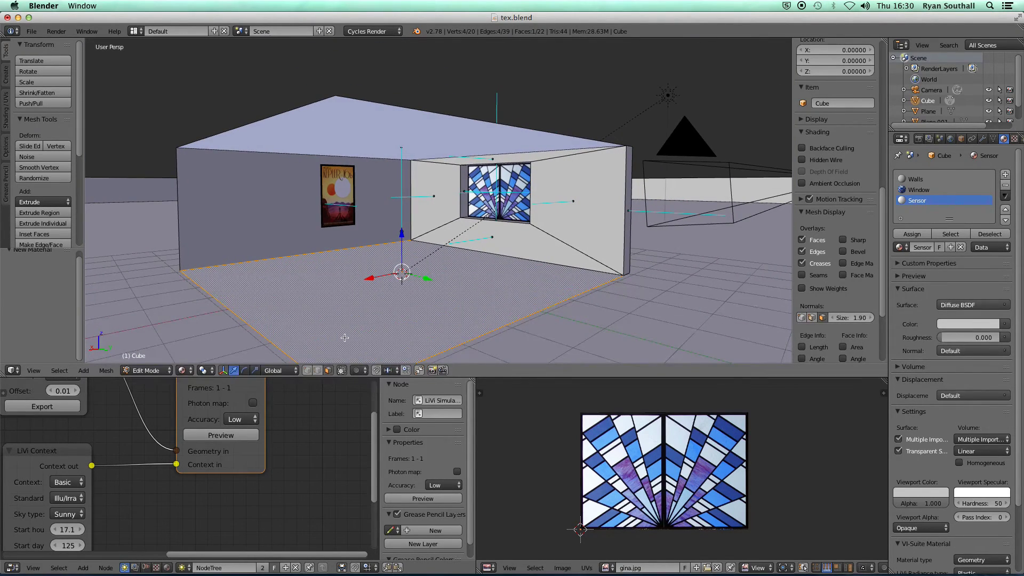
- Toggle the transform widget off and back on, ending with a view across the floor
left_click(224, 371)
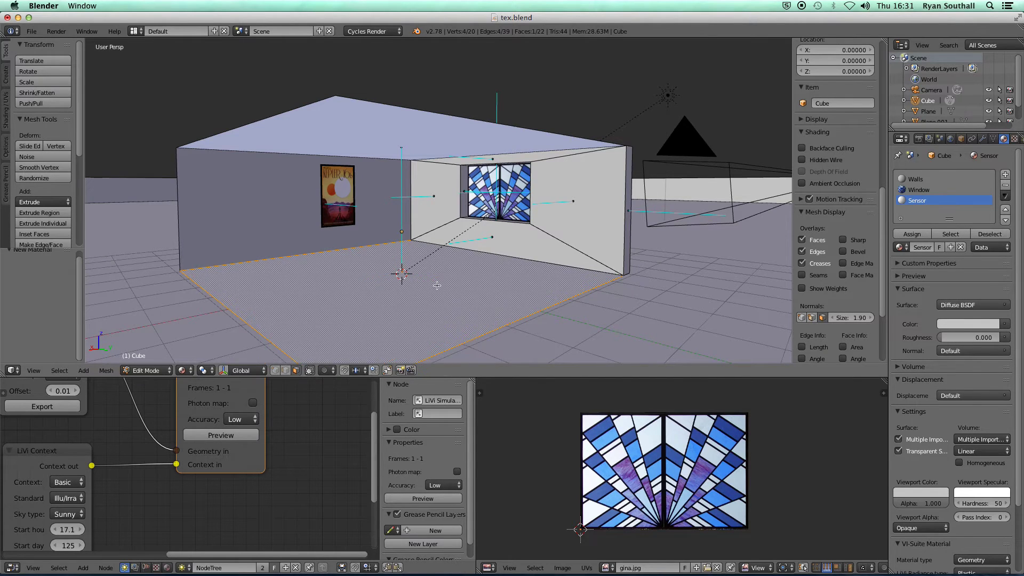
middle_click_drag(436, 283, 444, 287)
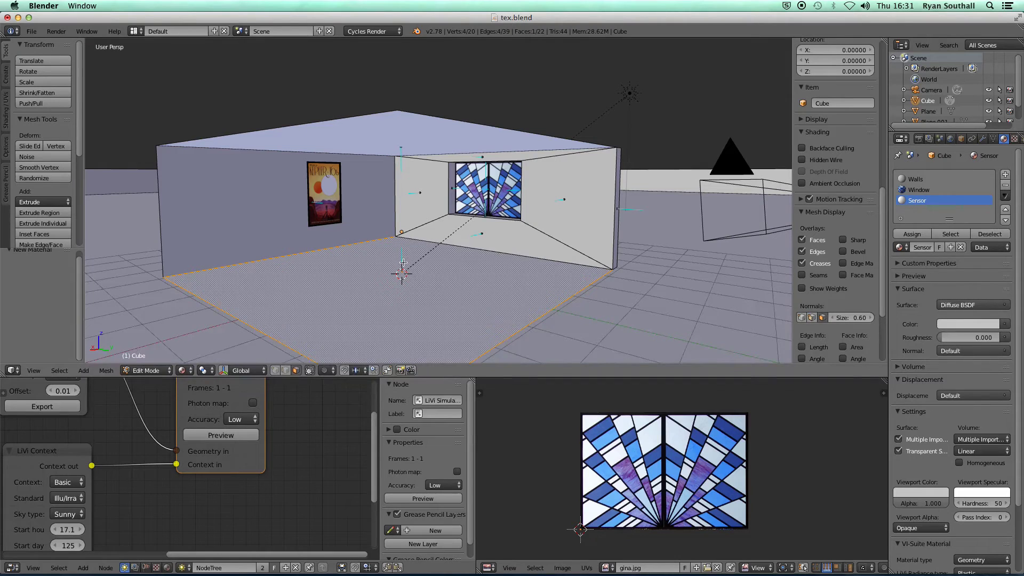
left_click(223, 370)
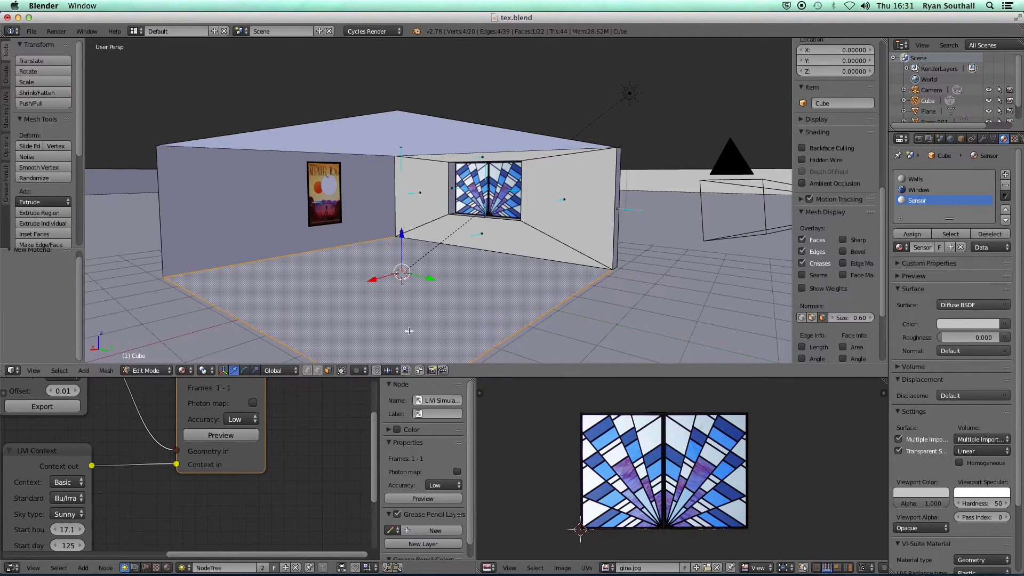
middle_click_drag(422, 320, 396, 310)
- Subdivide the floor face, raising the number of cuts from 19 to 39
key("w")
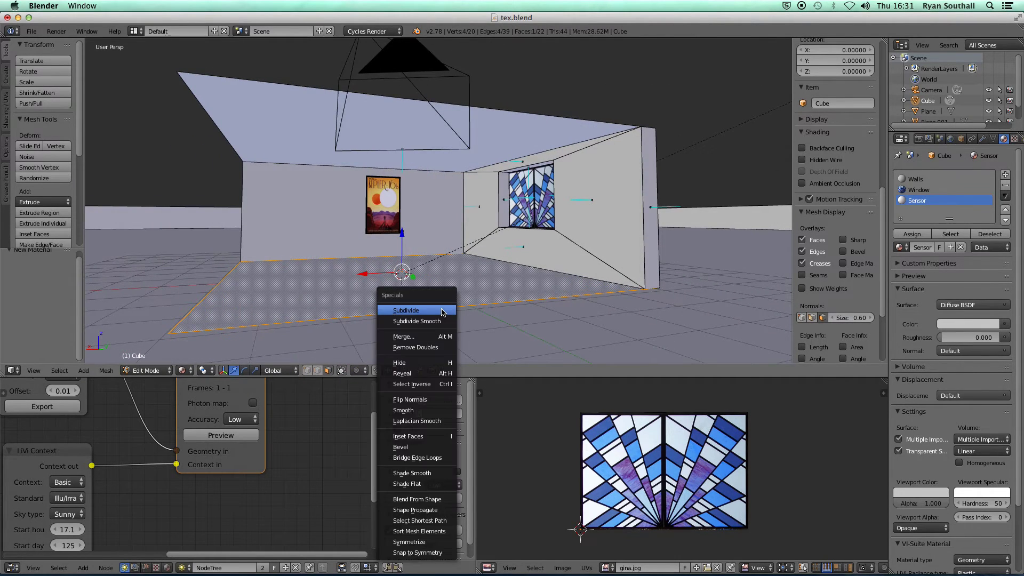
left_click(432, 309)
left_click(49, 276)
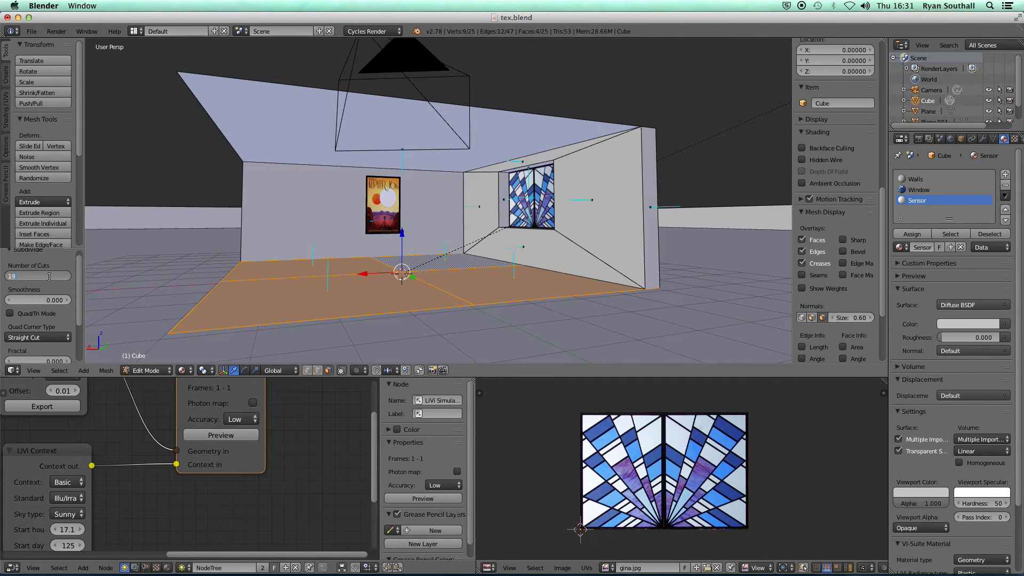
type("19")
key("Return")
middle_click_drag(340, 275, 363, 286)
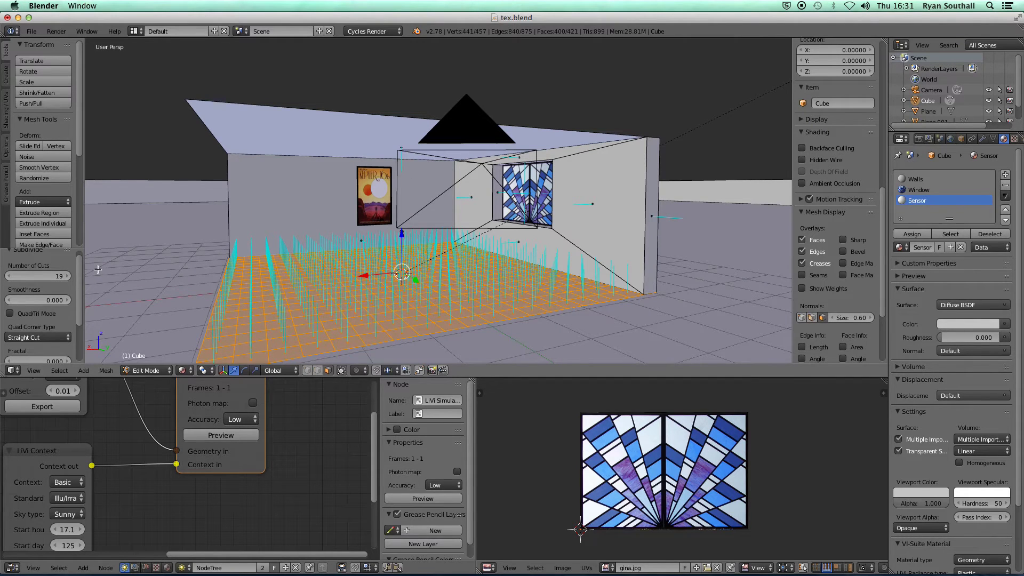
left_click(43, 277)
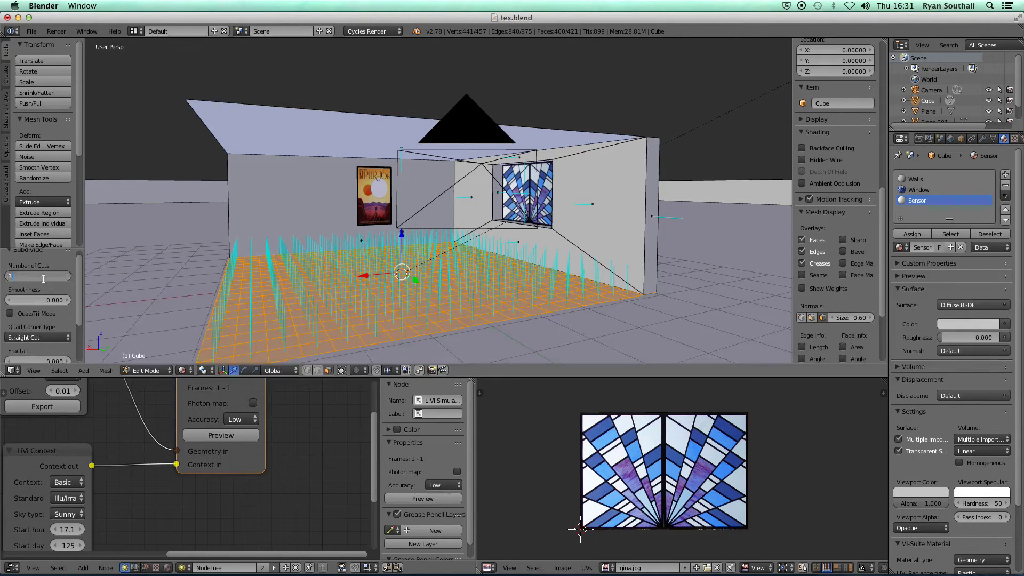
type("39")
key("Return")
- Return to Object Mode and set the floor's VI-Suite material type to Light sensor
middle_click_drag(292, 278, 340, 294)
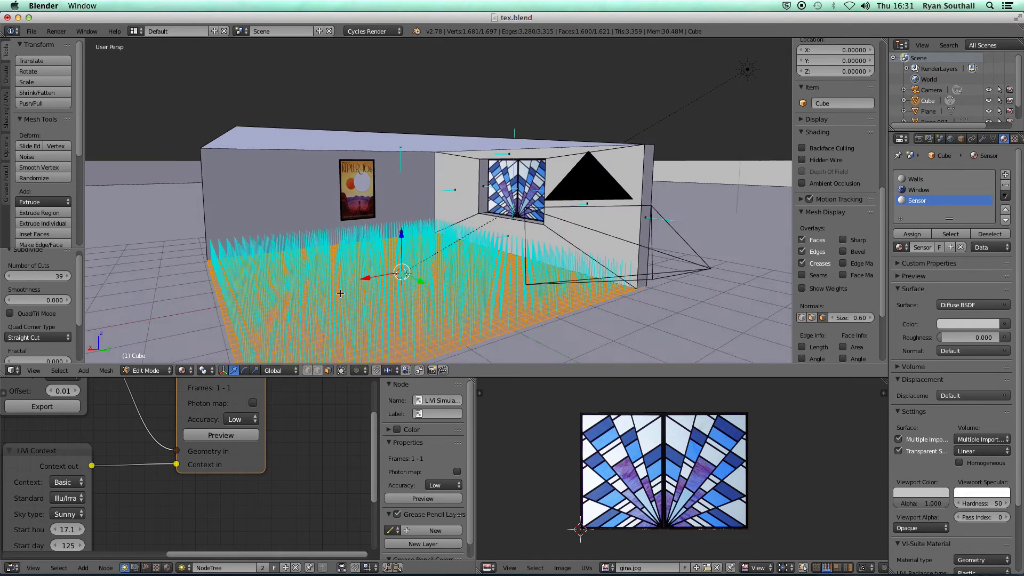
key("Tab")
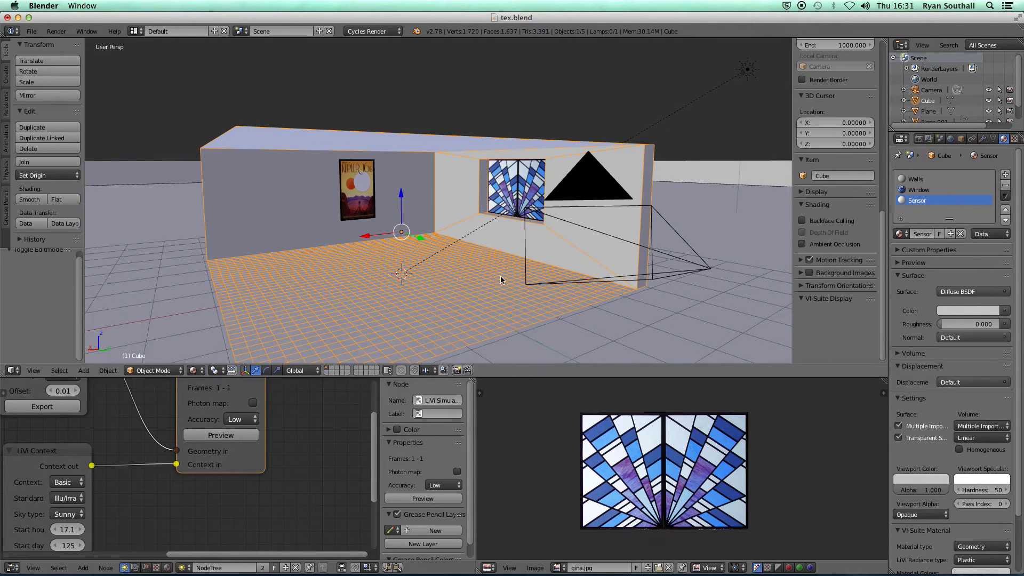
scroll(1019, 213, "down", 4)
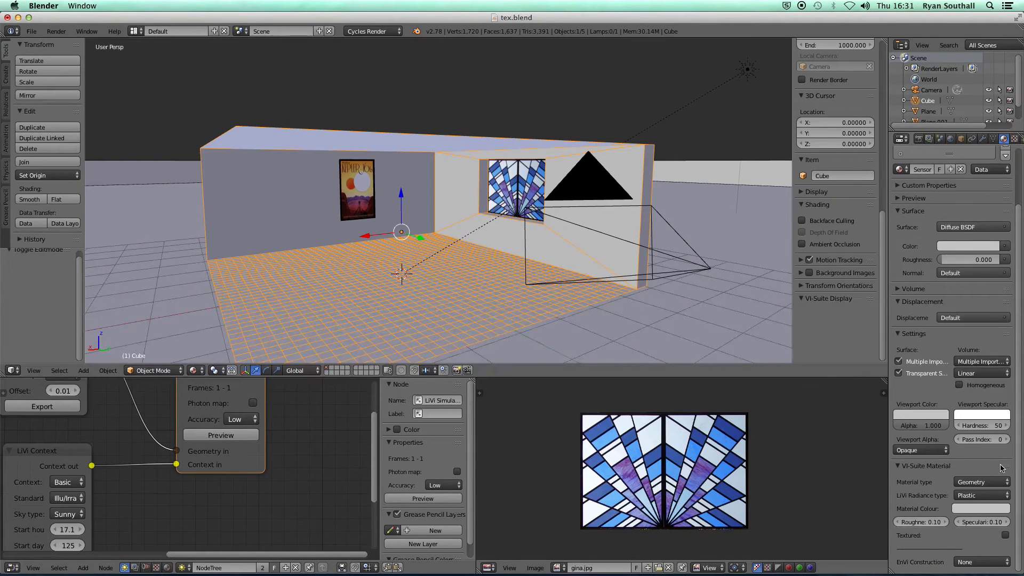
left_click(978, 495)
left_click(973, 483)
left_click(978, 460)
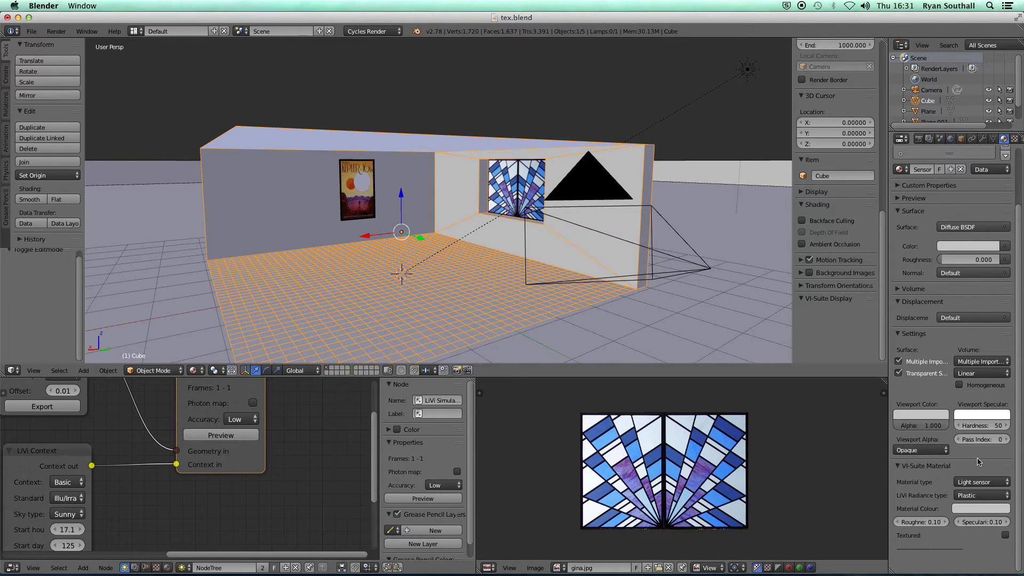
- Run the LiVi geometry preview and export the scene geometry for simulation
middle_click_drag(515, 234, 160, 405)
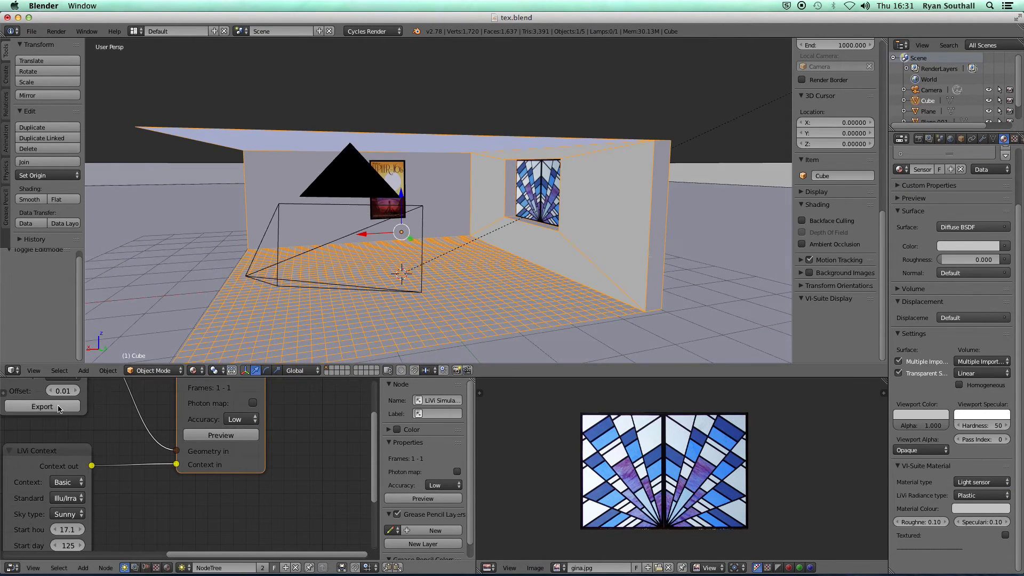
left_click(206, 435)
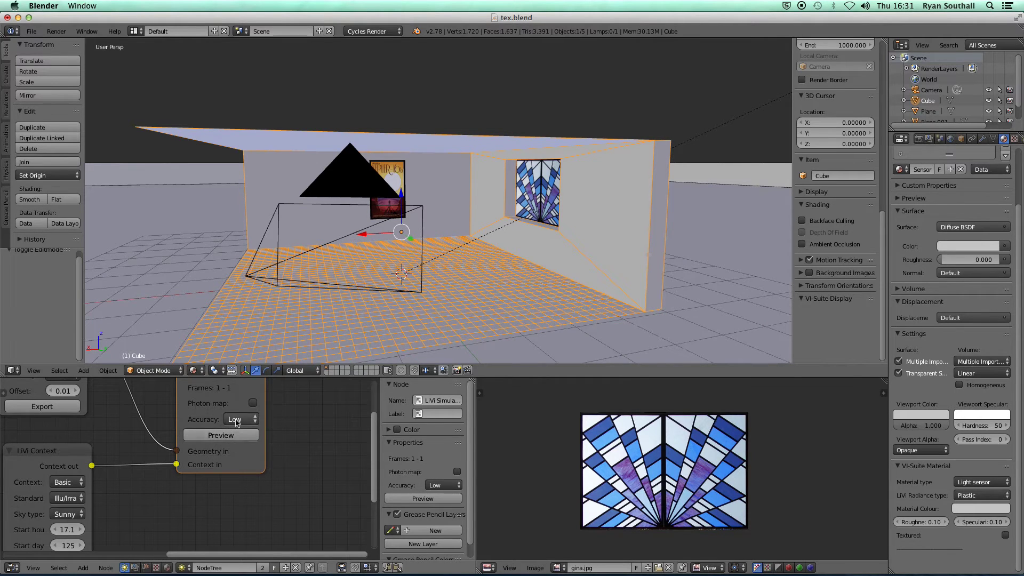
left_click(216, 440)
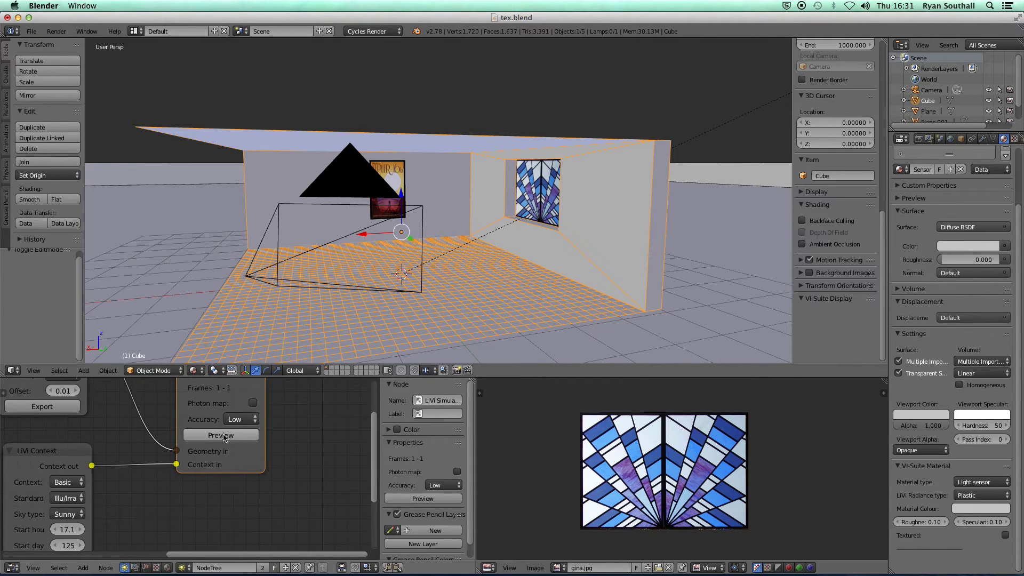
left_click(70, 409)
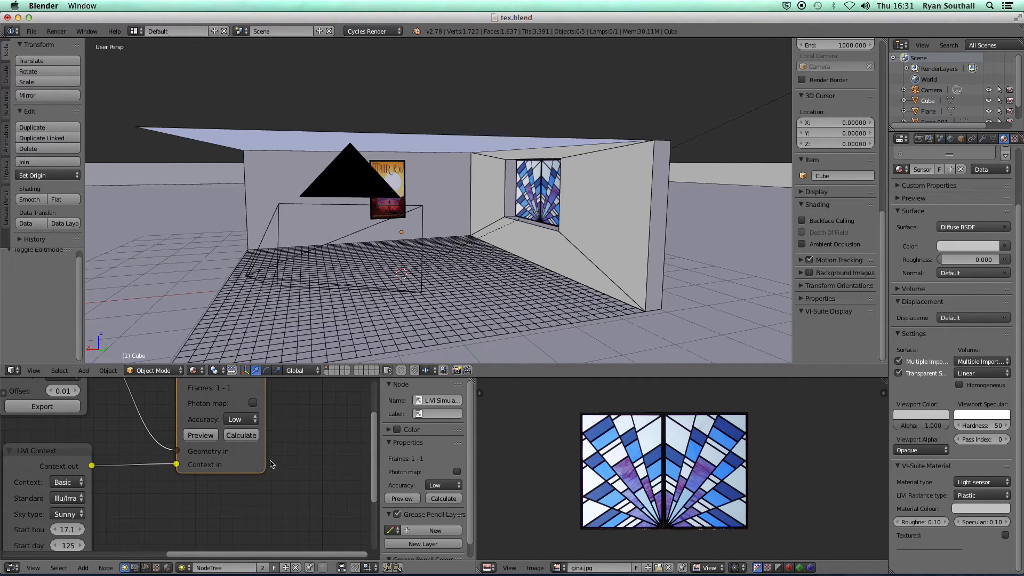
- Widen the LiVi Simulation node, run Calculate, and view the false-colour Radiance Display on the floor
left_click_drag(267, 462, 305, 456)
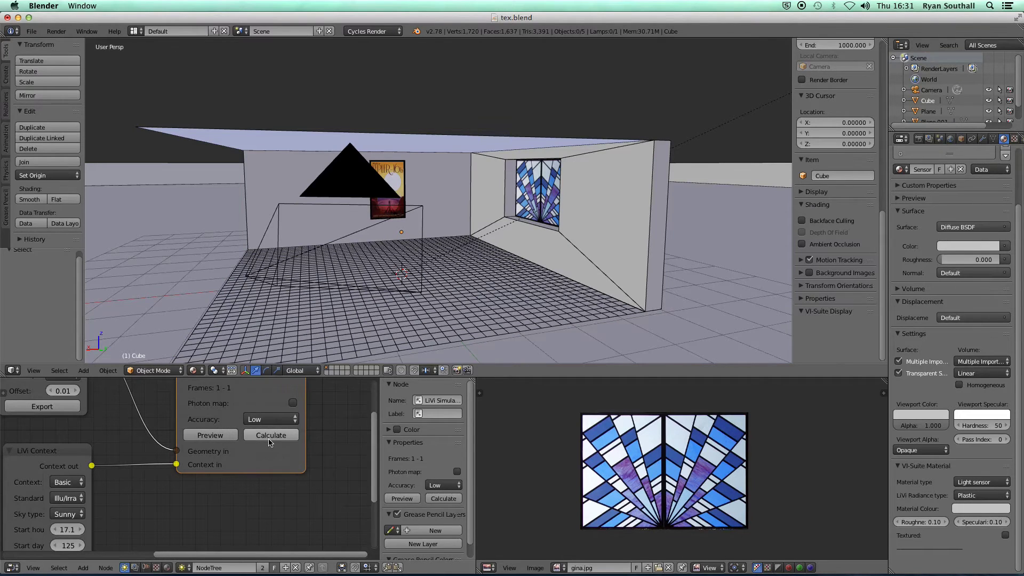
left_click(290, 440)
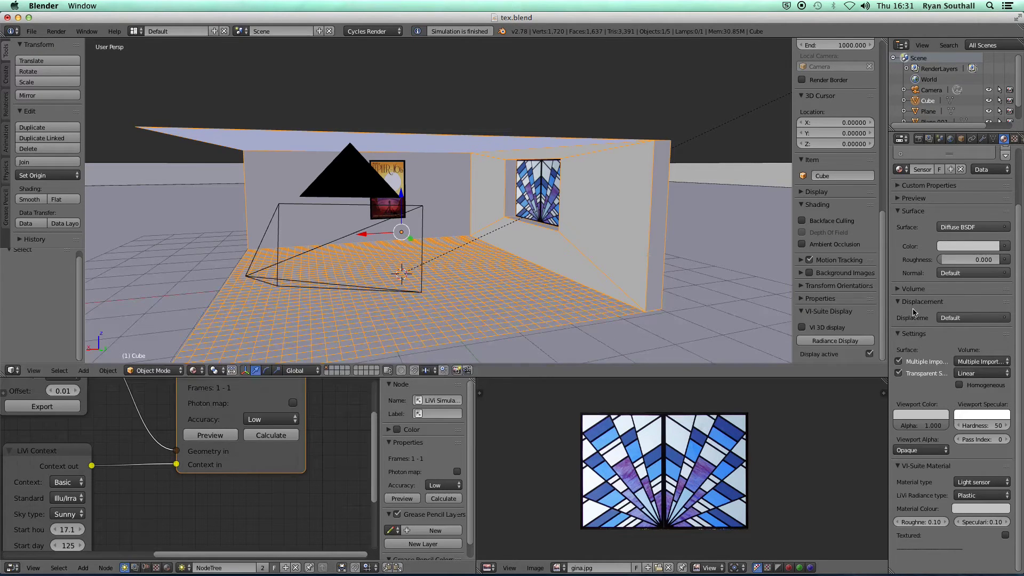
left_click(841, 341)
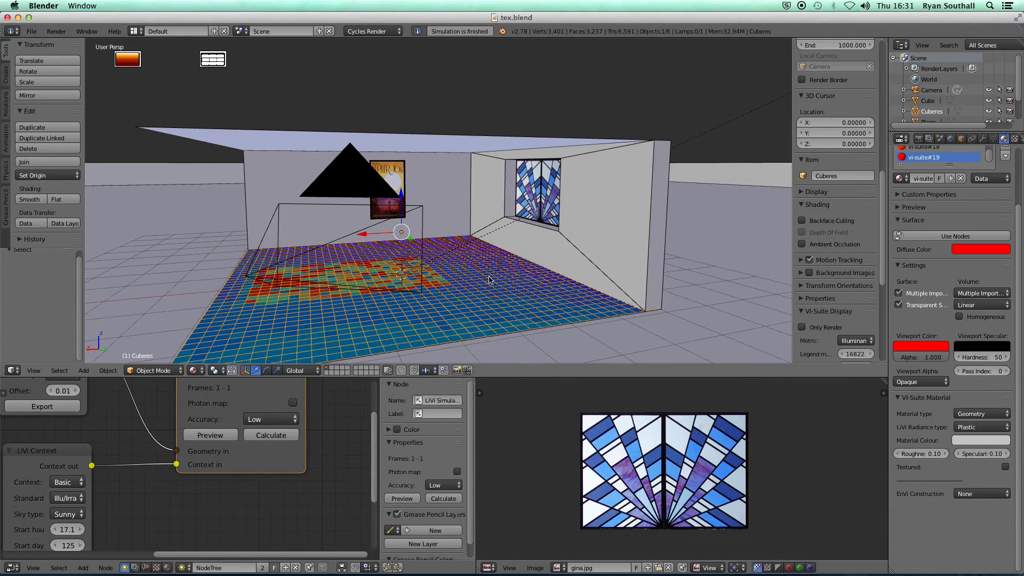
middle_click_drag(640, 298, 522, 300)
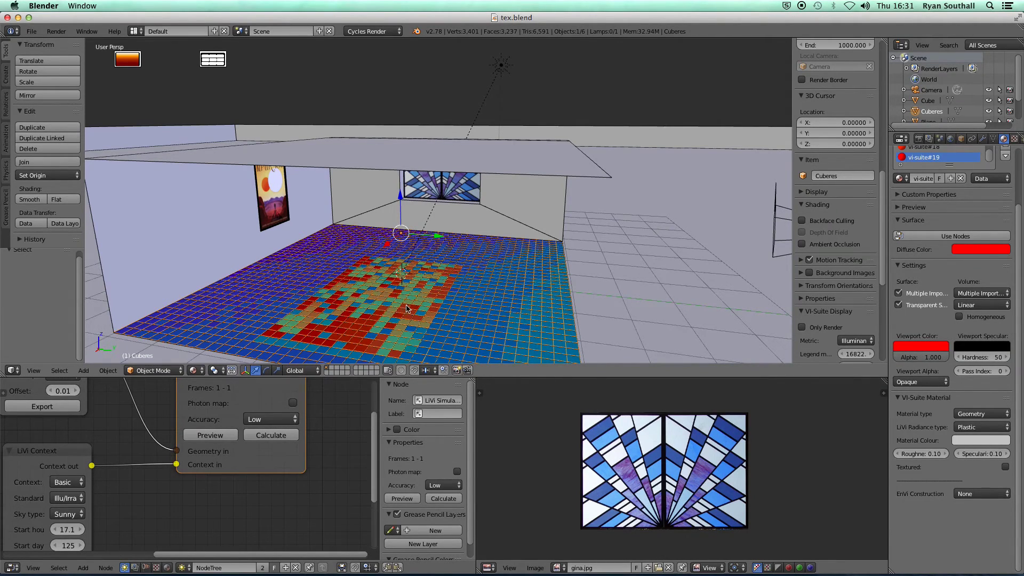
scroll(405, 308, "left", 5)
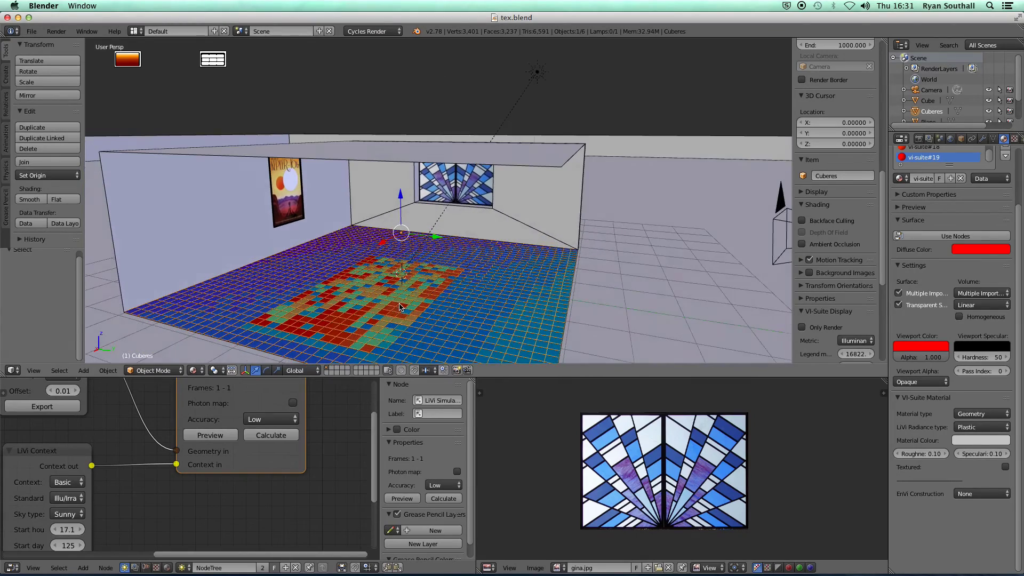
middle_click_drag(401, 306, 321, 196)
- Select the room Cube, enter Edit Mode, deselect everything and hide the face normals
right_click(322, 196)
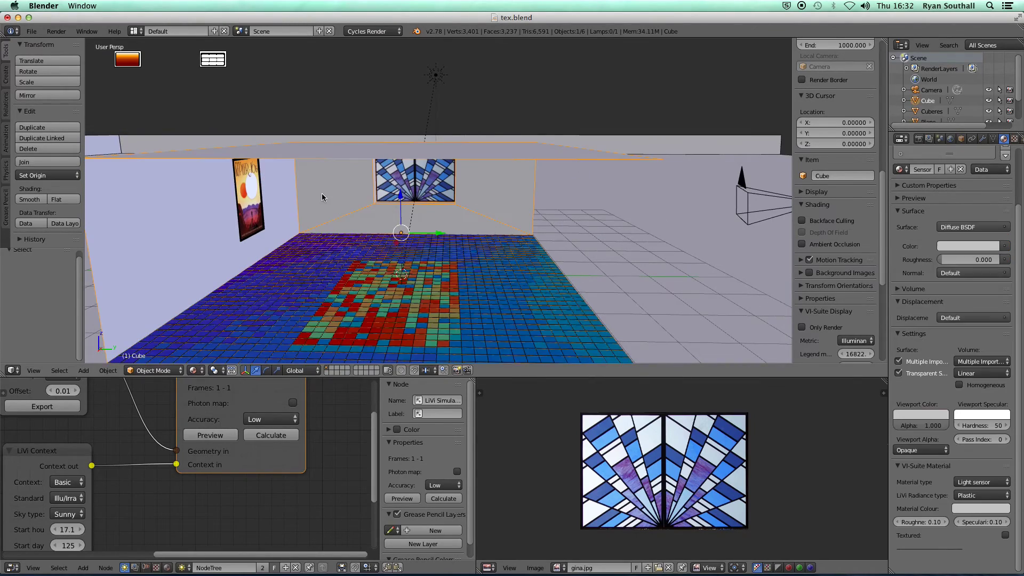
scroll(420, 320, "down", 2)
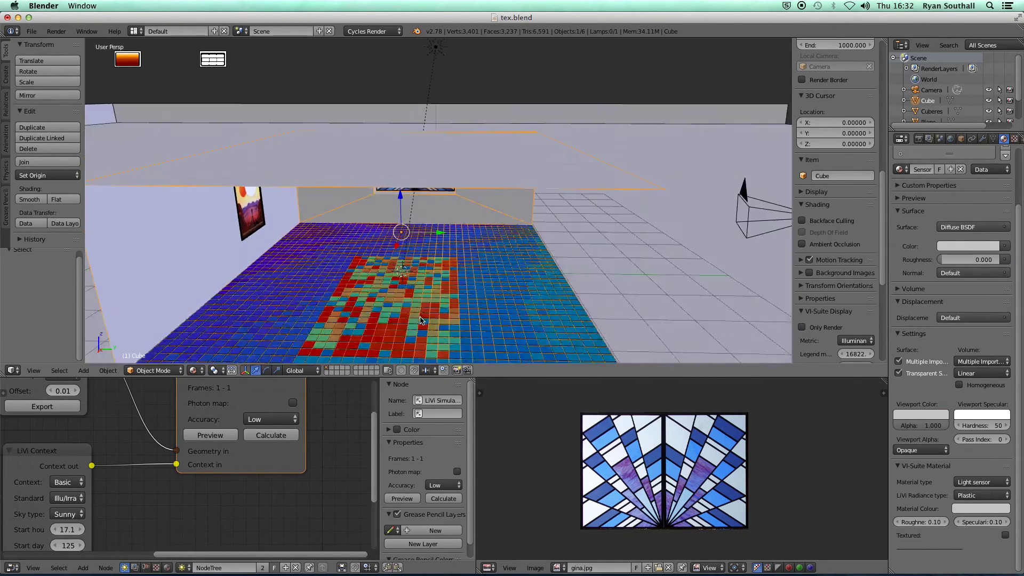
key("Tab")
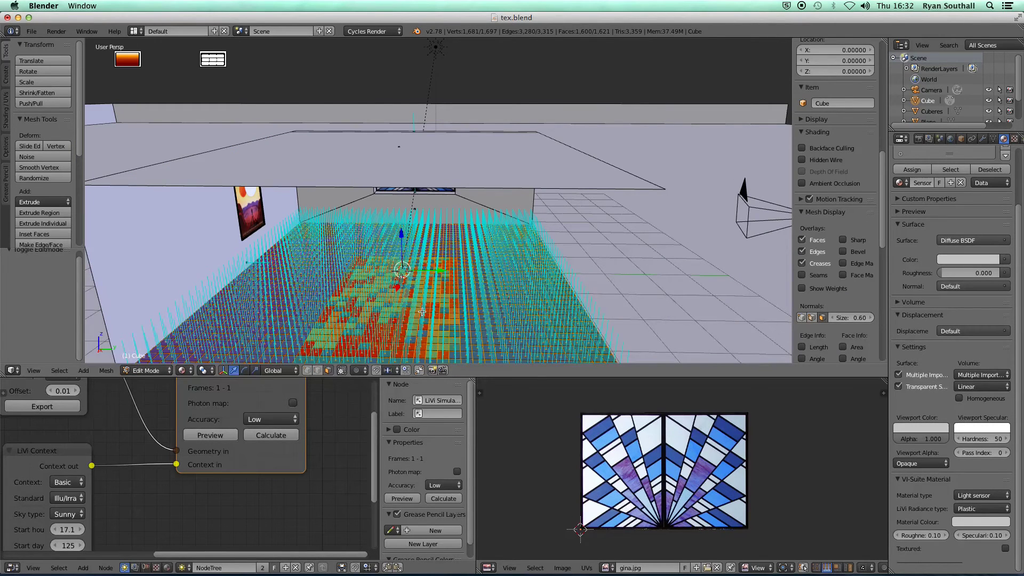
key("a")
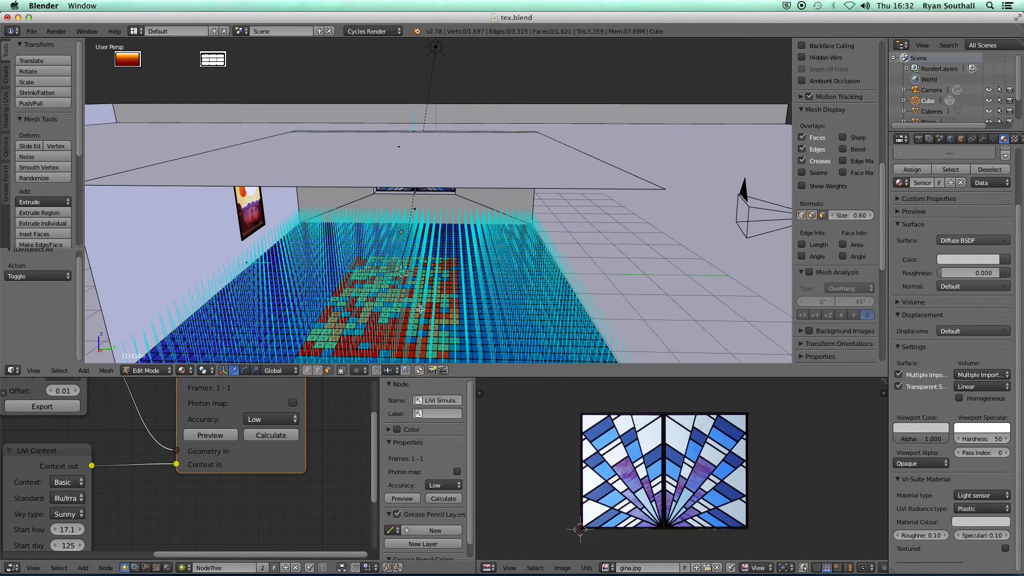
left_click(821, 215)
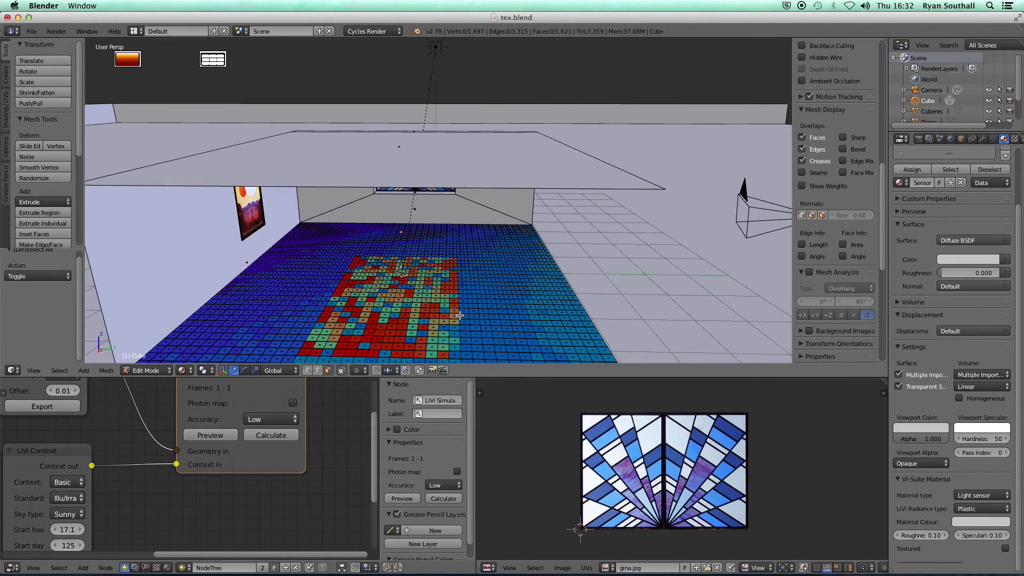
- Brush-select the bright floor faces in the centre of the room
middle_click_drag(427, 315, 432, 304)
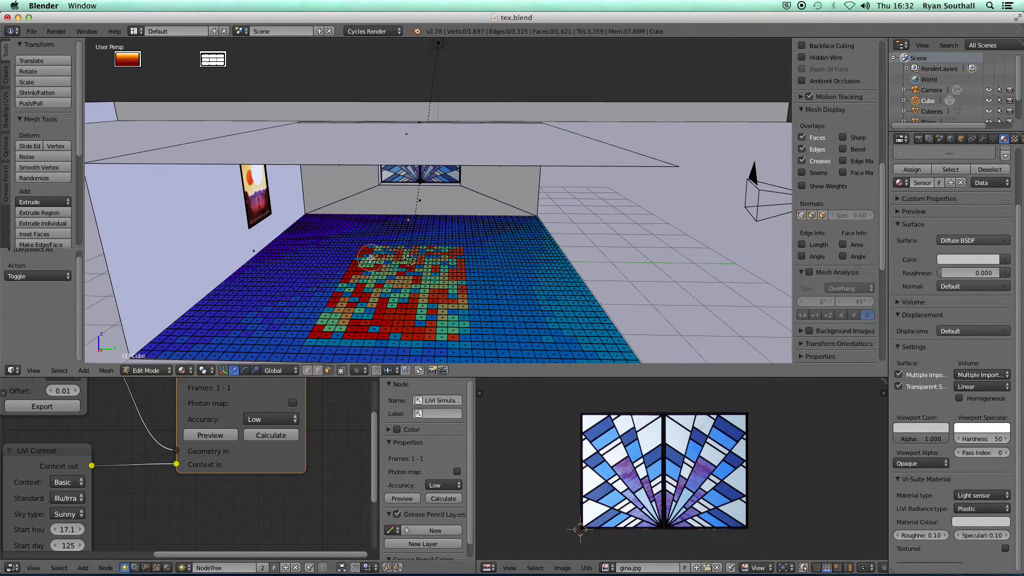
mouse_move(376, 262)
left_mouse_down()
mouse_move(449, 256)
mouse_move(454, 333)
mouse_move(417, 330)
mouse_move(430, 287)
mouse_move(405, 272)
mouse_move(394, 324)
mouse_move(362, 330)
mouse_move(373, 291)
mouse_move(365, 271)
mouse_move(324, 334)
mouse_move(355, 321)
mouse_move(390, 271)
left_mouse_up()
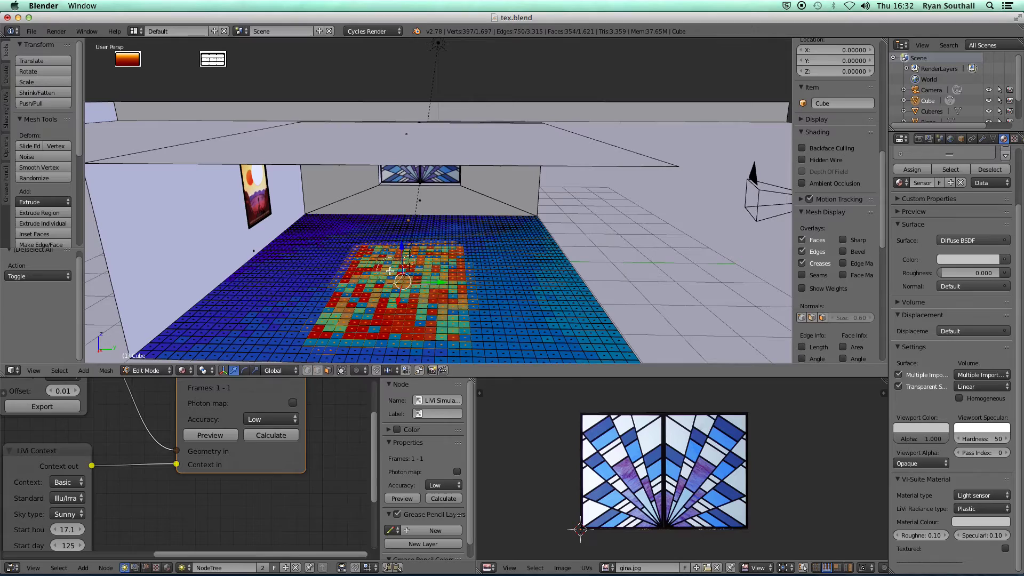
right_click(368, 298)
mouse_move(368, 297)
middle_mouse_down()
mouse_move(393, 297)
mouse_move(381, 297)
middle_mouse_up()
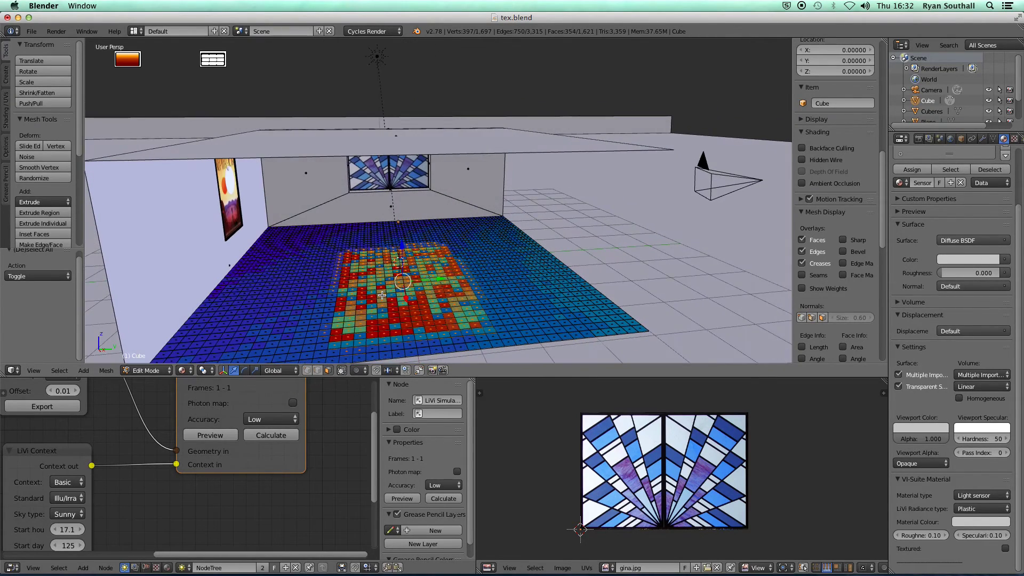
- Subdivide the selected bright floor faces twice, then return to Object Mode
key("w")
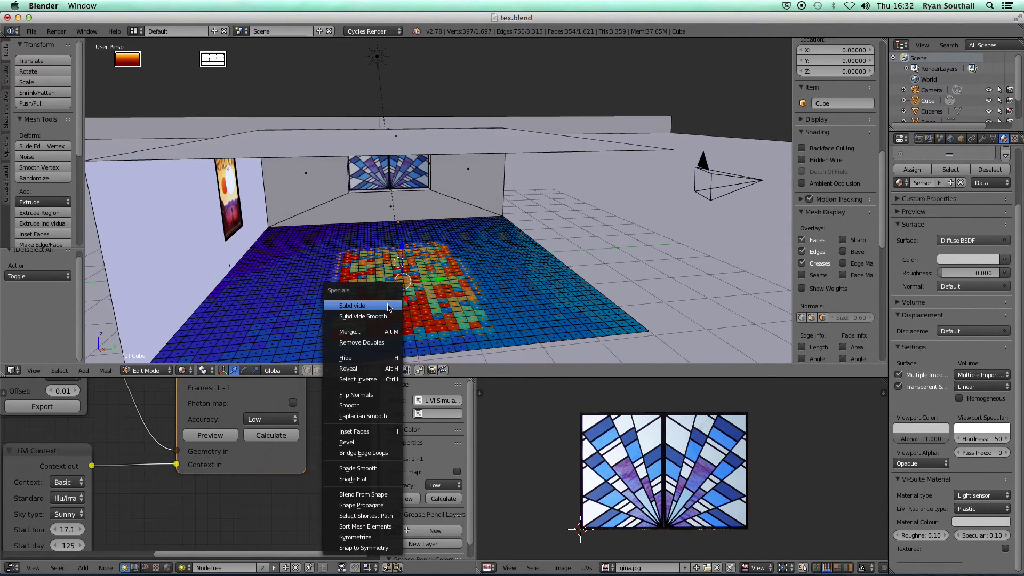
left_click(387, 306)
key("w")
left_click(389, 299)
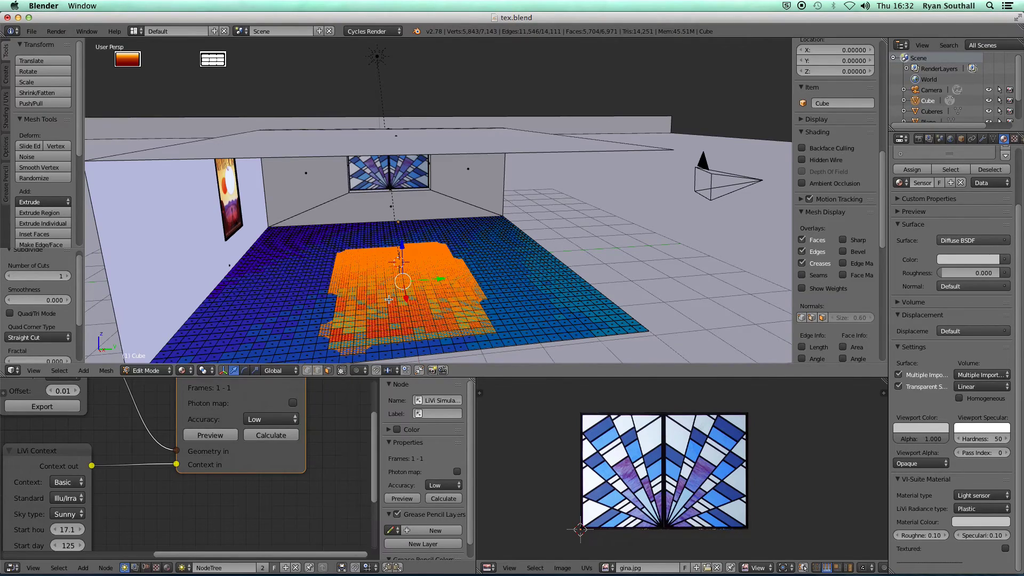
mouse_move(416, 309)
middle_mouse_down()
mouse_move(432, 310)
mouse_move(411, 320)
middle_mouse_up()
key("Tab")
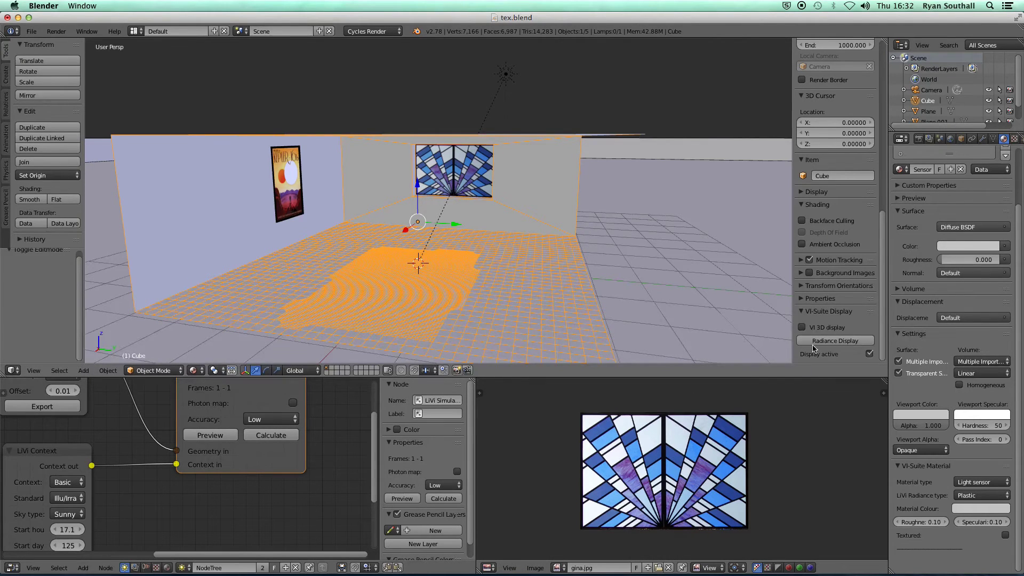
- Enable viewport Ambient Occlusion and show the Radiance Display results for the refined floor
left_click(802, 244)
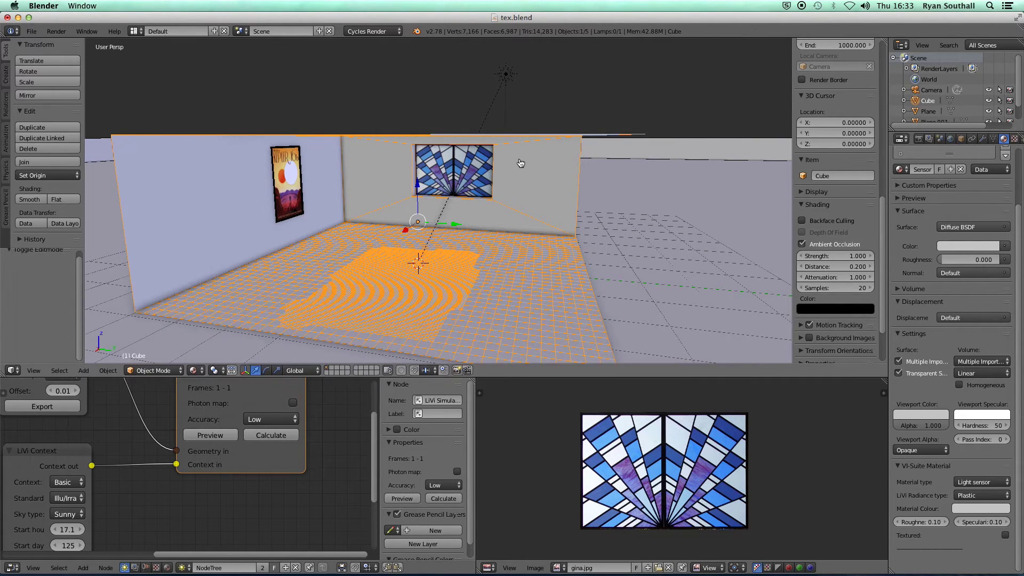
key("super+Tab")
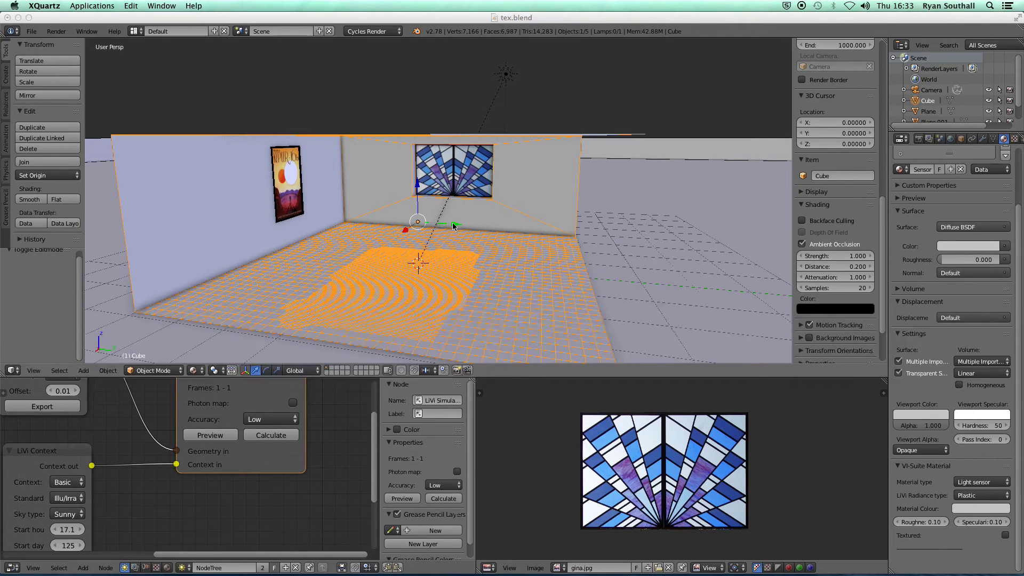
key("super+Tab")
key("super+Tab")
key("super+Tab")
key("super+Tab")
key("super+Tab")
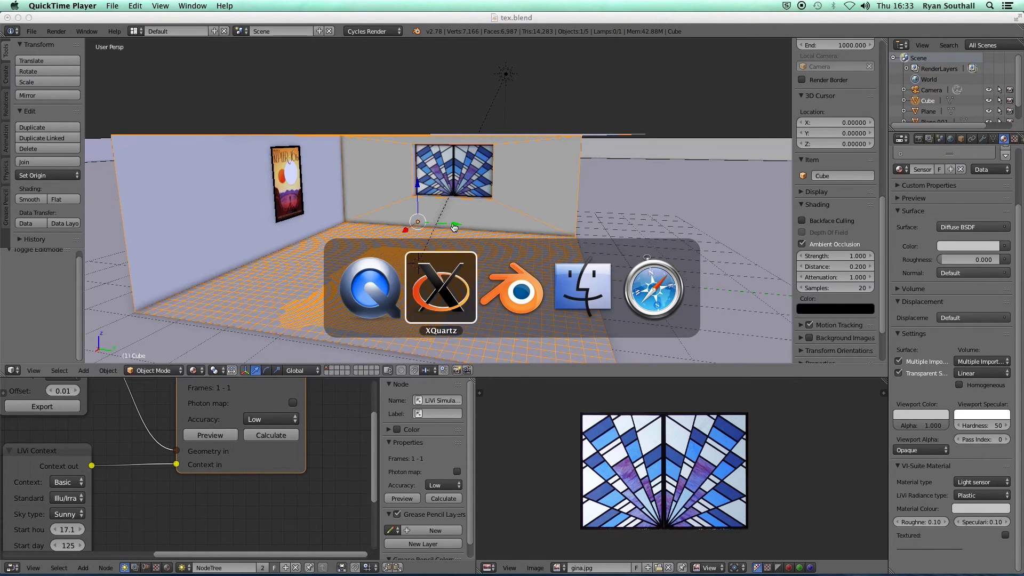
key("super+Tab")
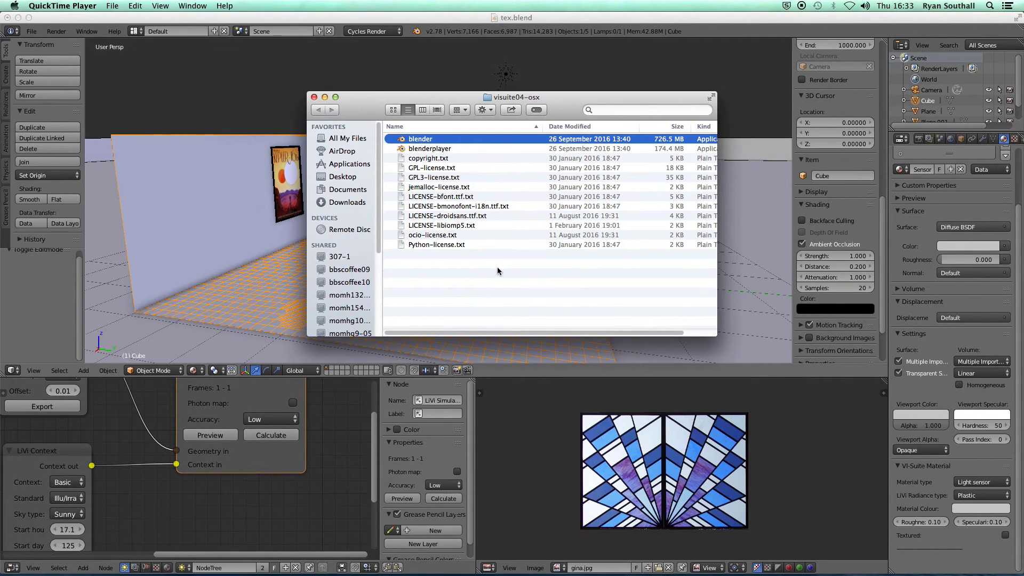
left_click(564, 379)
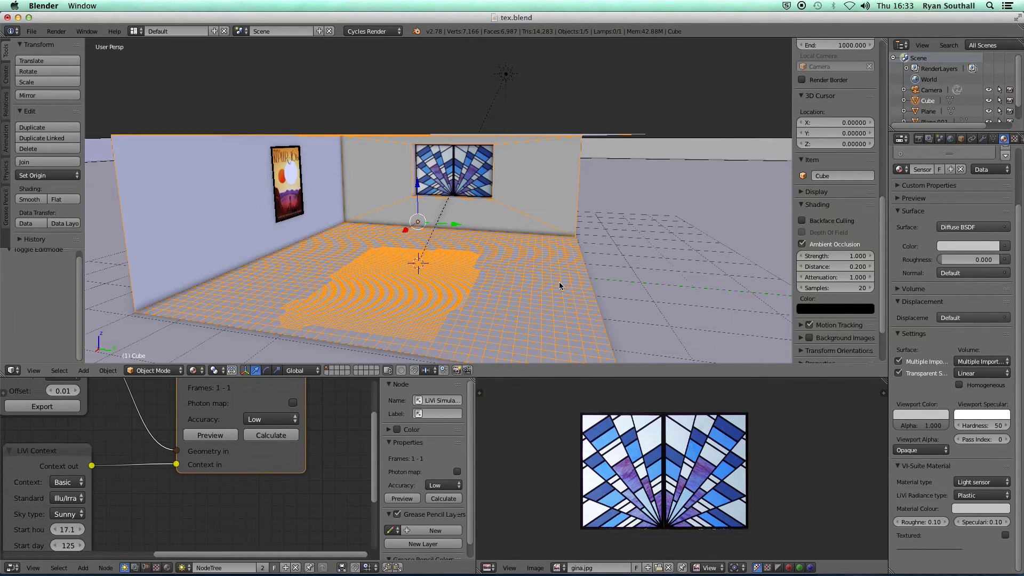
scroll(883, 275, "down", 3)
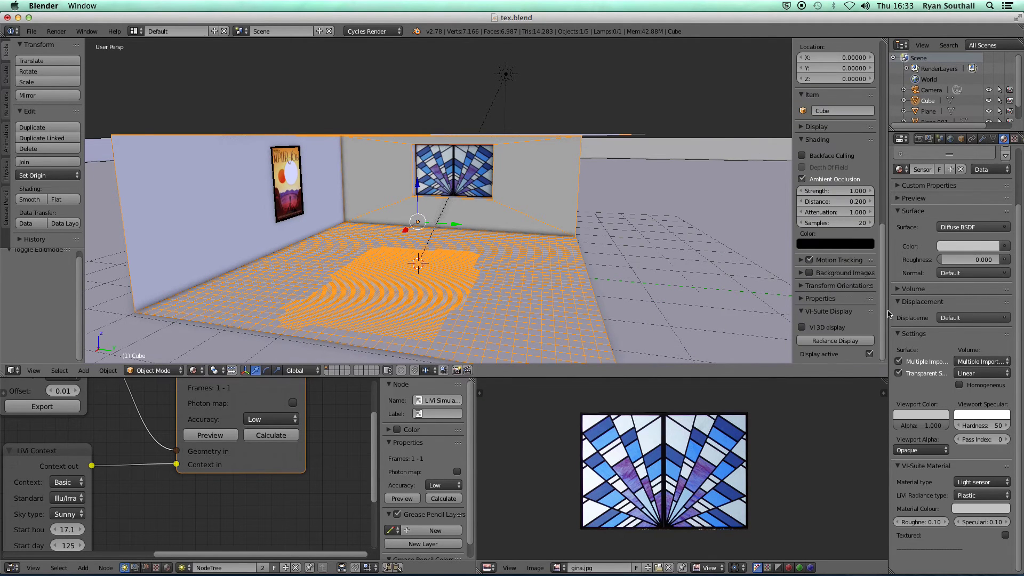
left_click(835, 341)
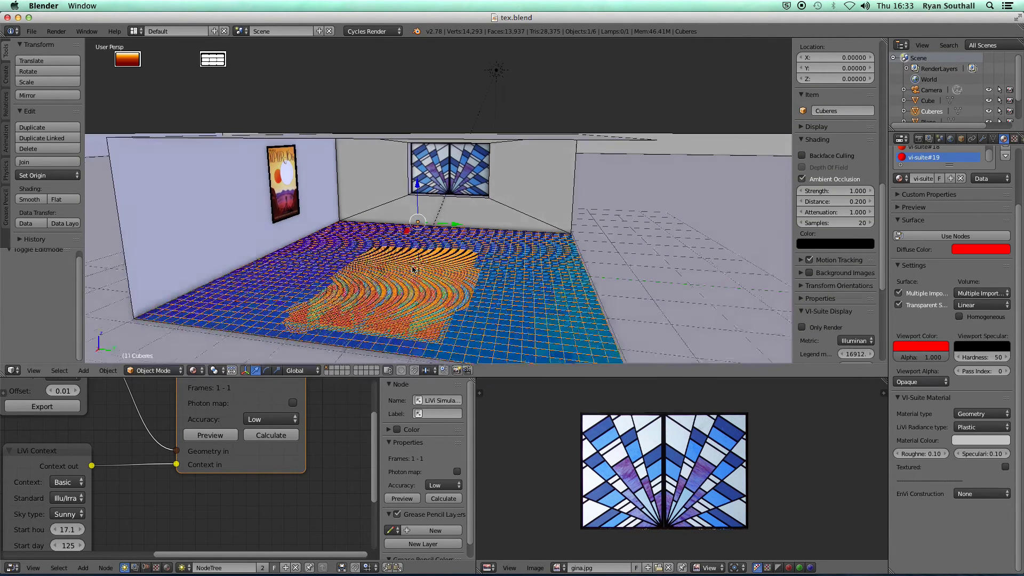
- Expand the Lux legend, move it up and shrink it, and make the 3D view taller
middle_click_drag(427, 320, 421, 293)
key("a")
scroll(352, 299, "up", 8)
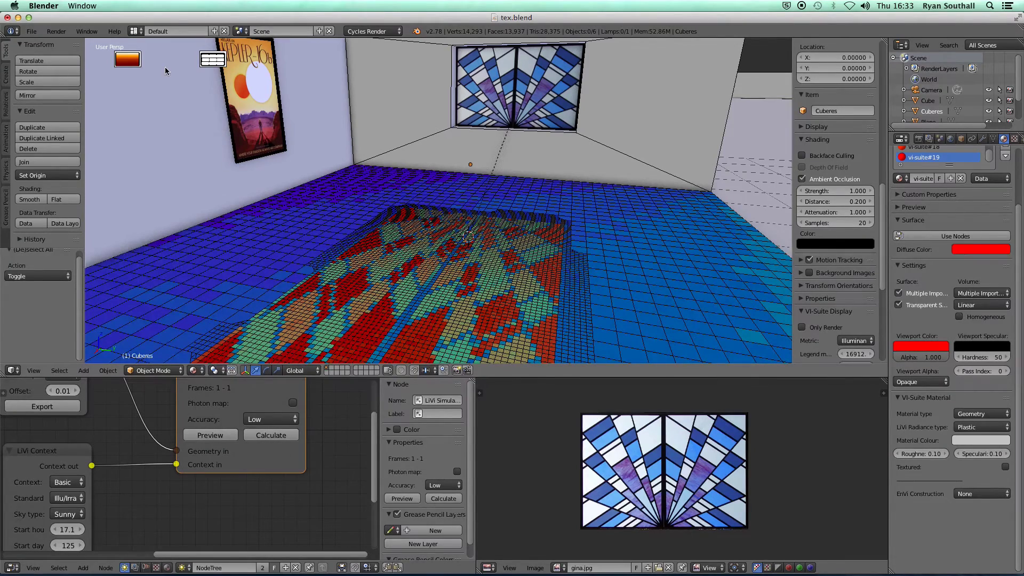
left_click(128, 60)
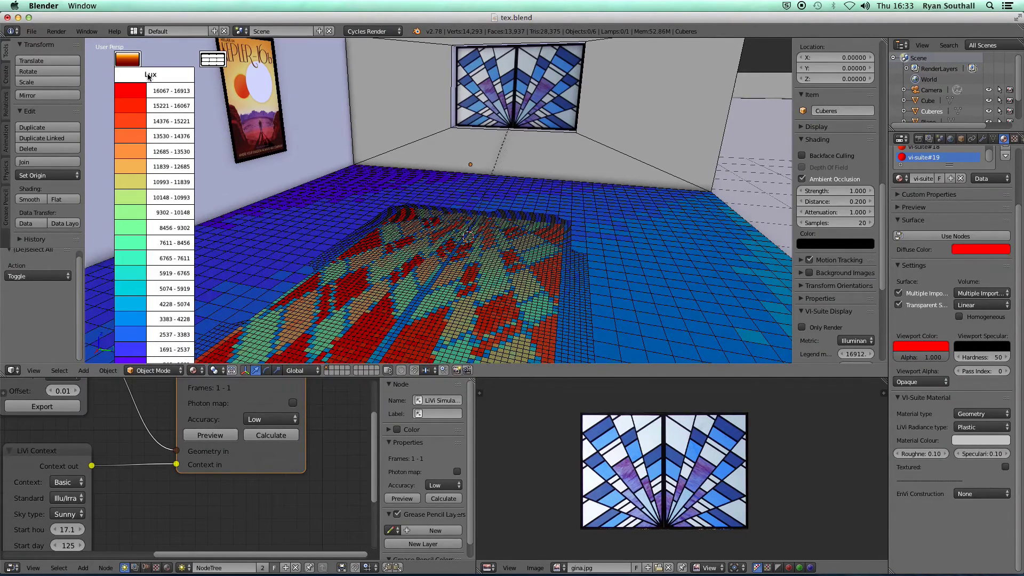
left_click_drag(149, 76, 131, 67)
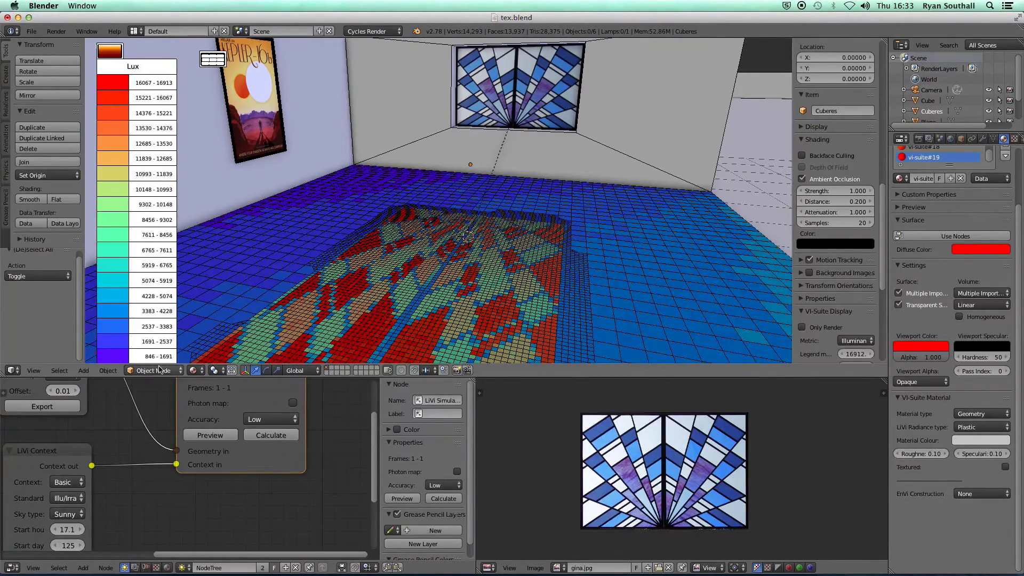
left_click_drag(159, 376, 159, 438)
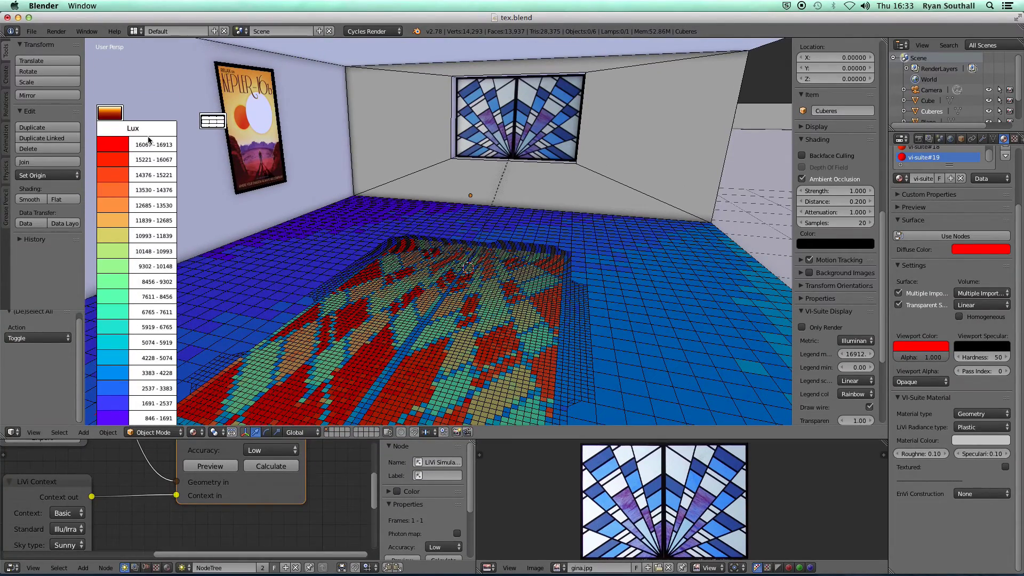
left_click_drag(128, 124, 127, 75)
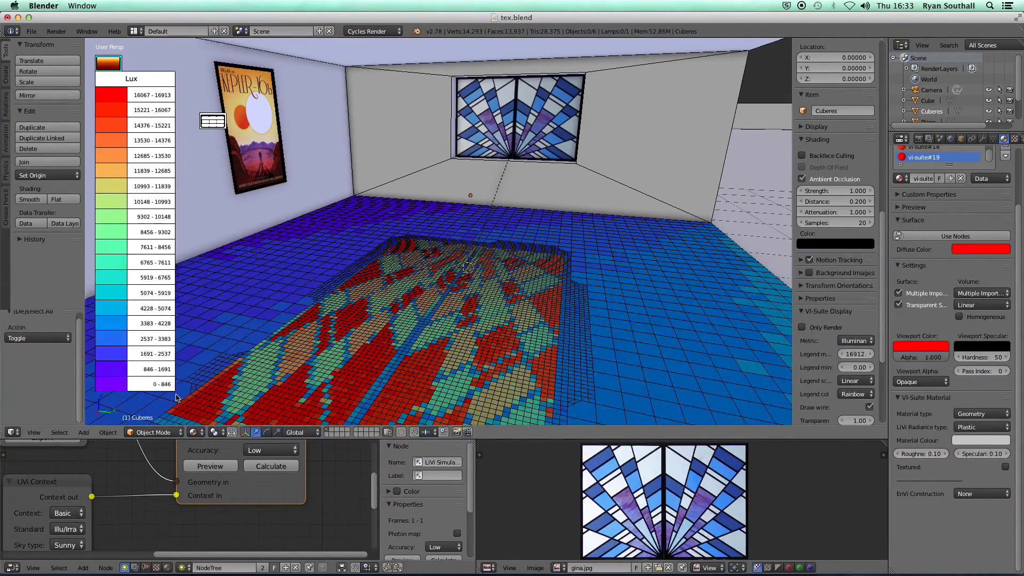
left_click_drag(175, 396, 170, 337)
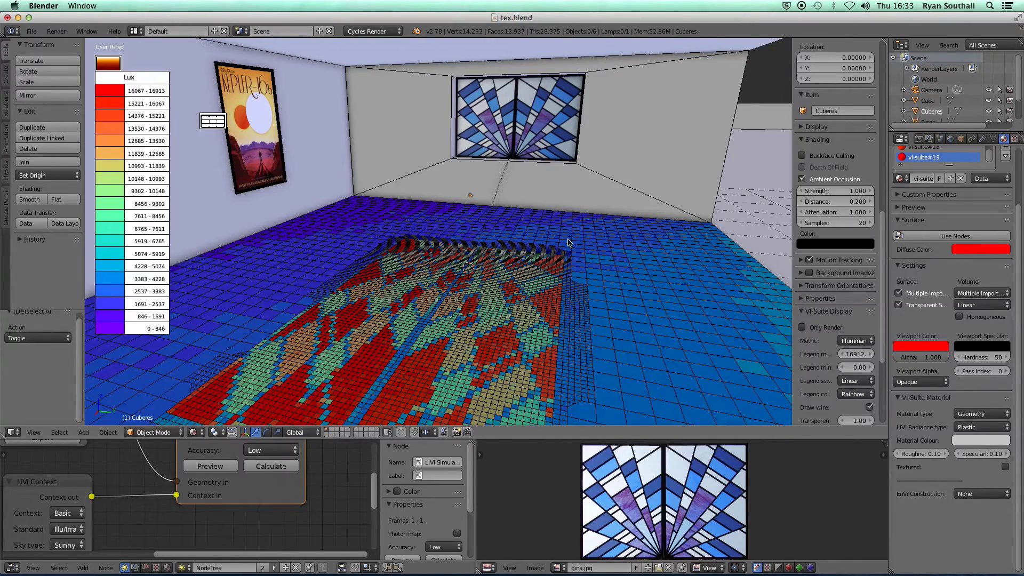
- Orbit toward the poster wall and select the room model
middle_click_drag(573, 246, 535, 246)
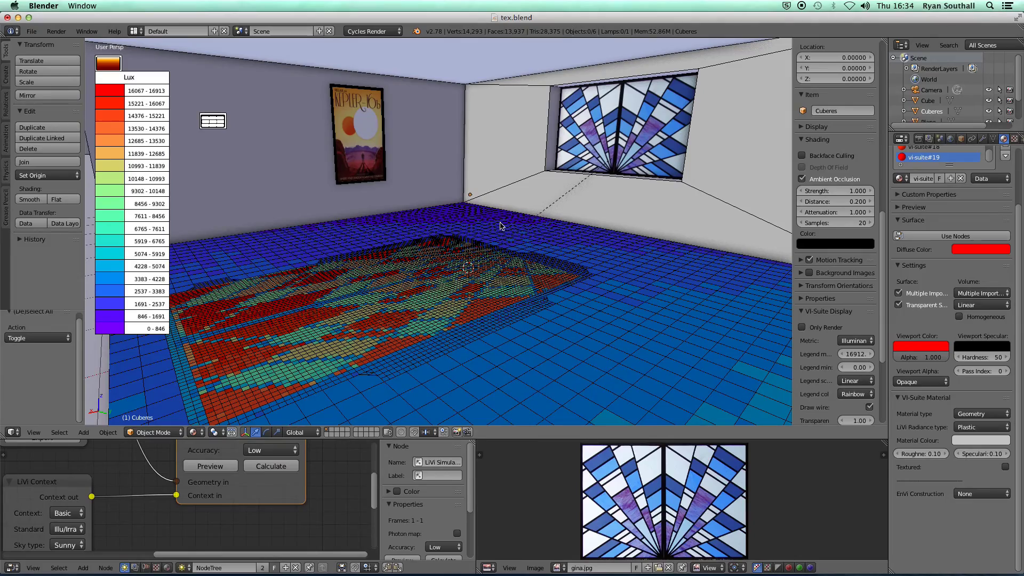
key("Tab")
key("Tab")
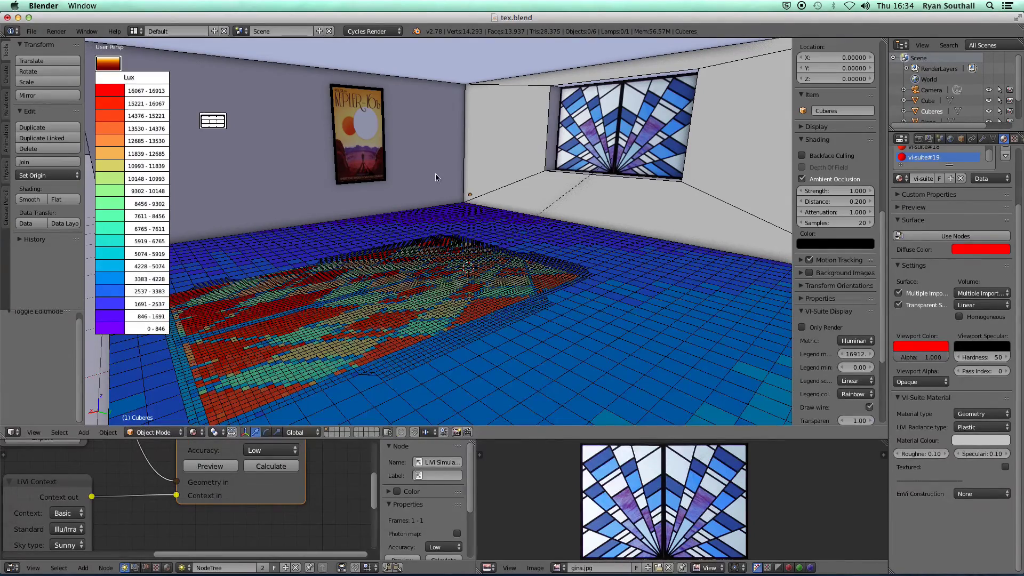
right_click(428, 157)
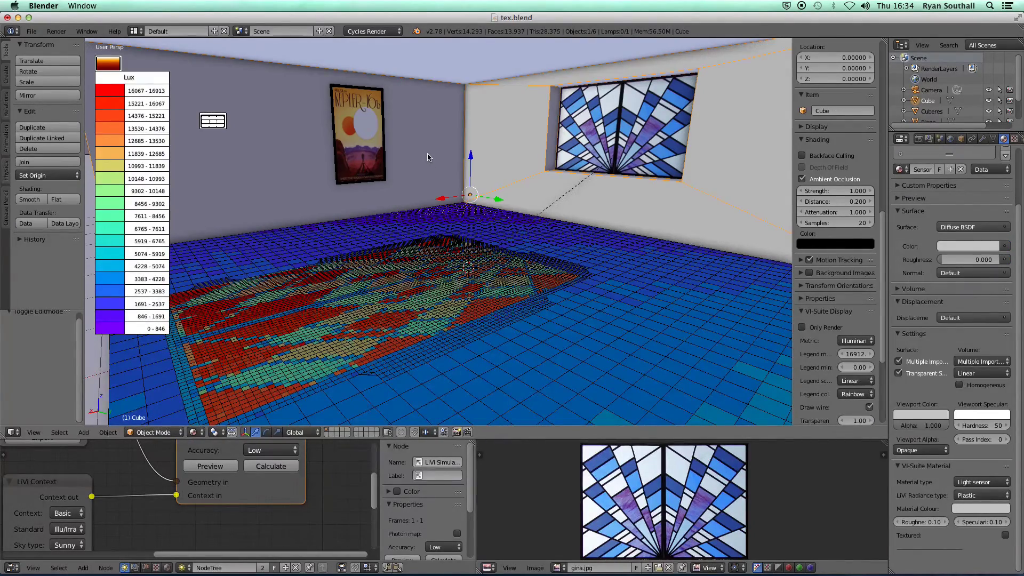
- Select a wall face in Edit Mode and assign it a new slot with material Concrete
key("Tab")
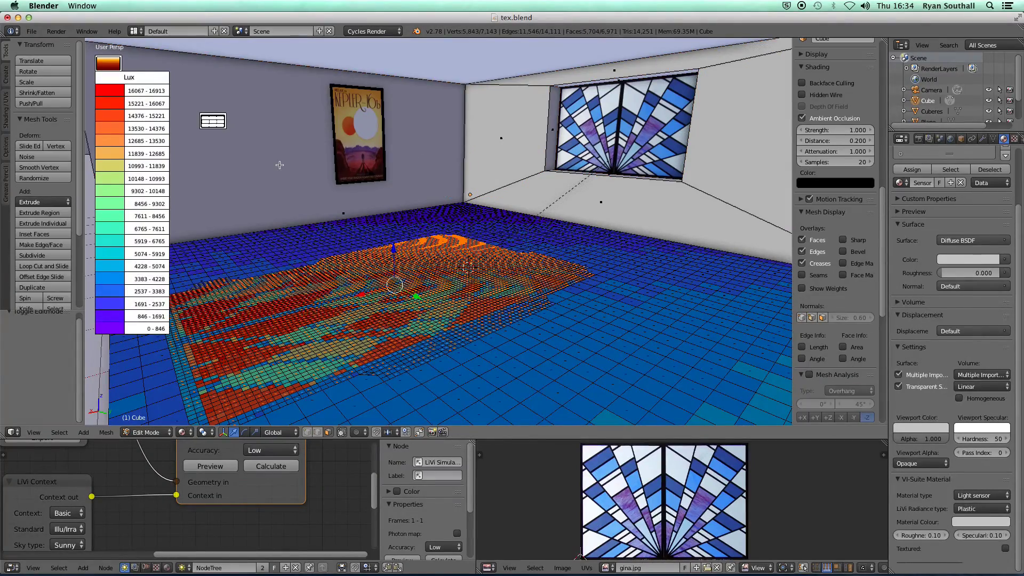
right_click(291, 164)
scroll(520, 217, "up", 3)
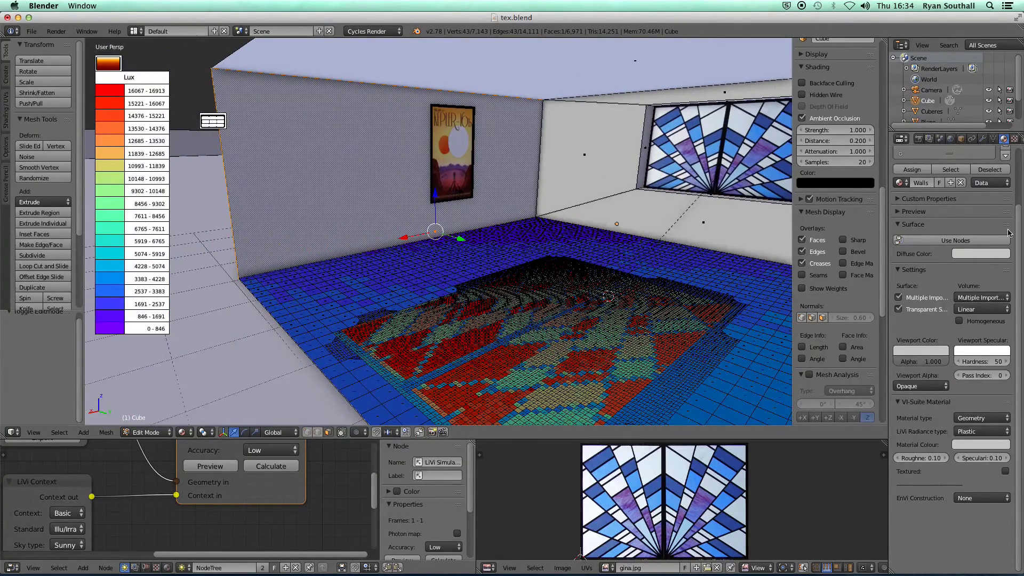
scroll(1022, 170, "up", 4)
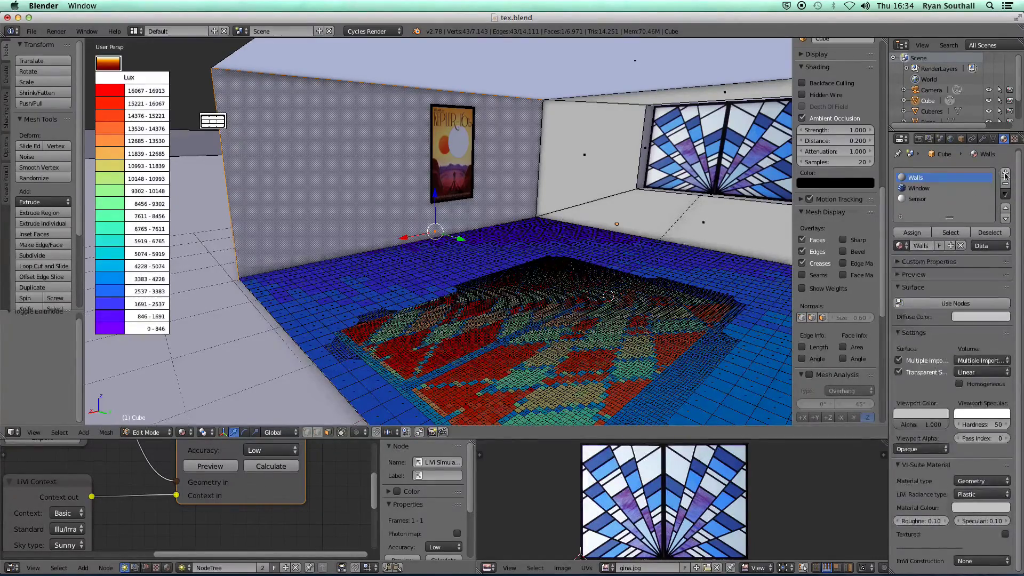
left_click(1005, 173)
left_click(923, 234)
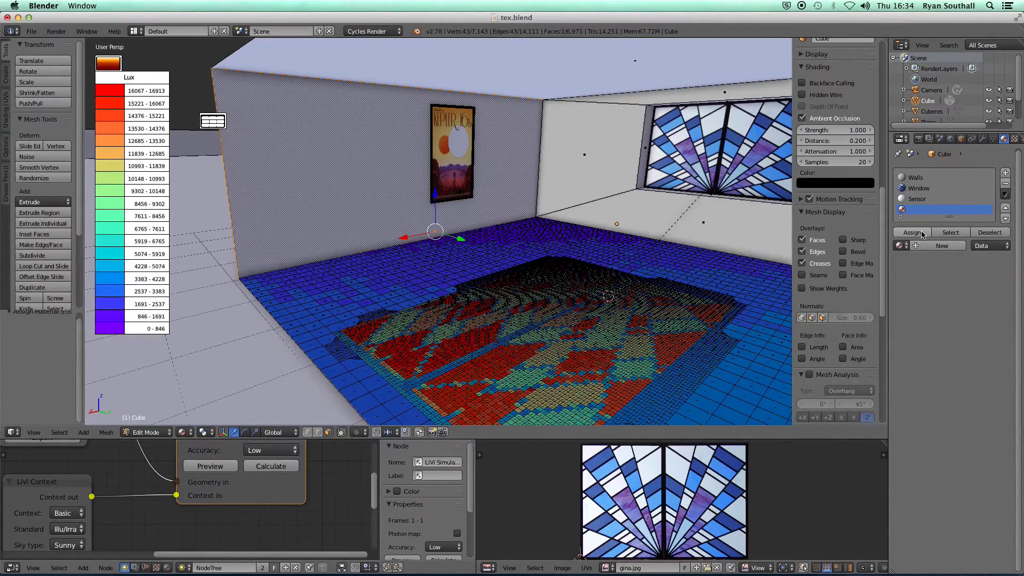
left_click(923, 246)
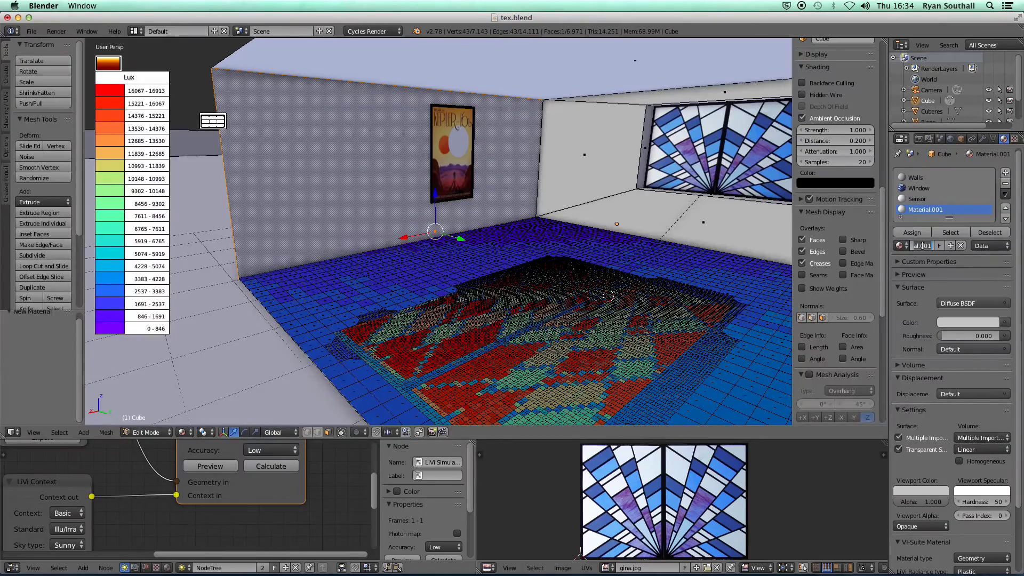
type("Concrete")
key("Return")
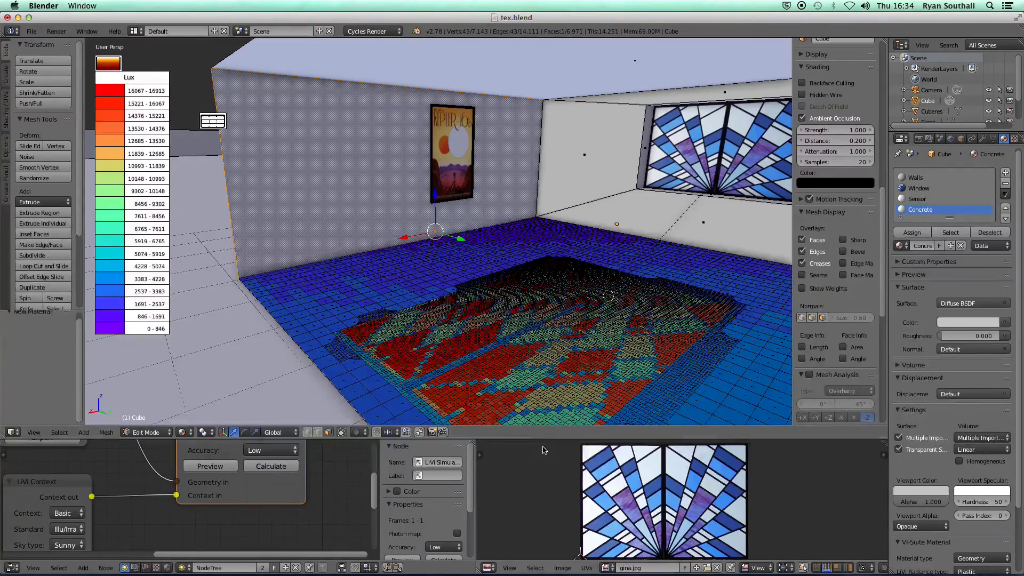
left_click_drag(544, 439, 544, 324)
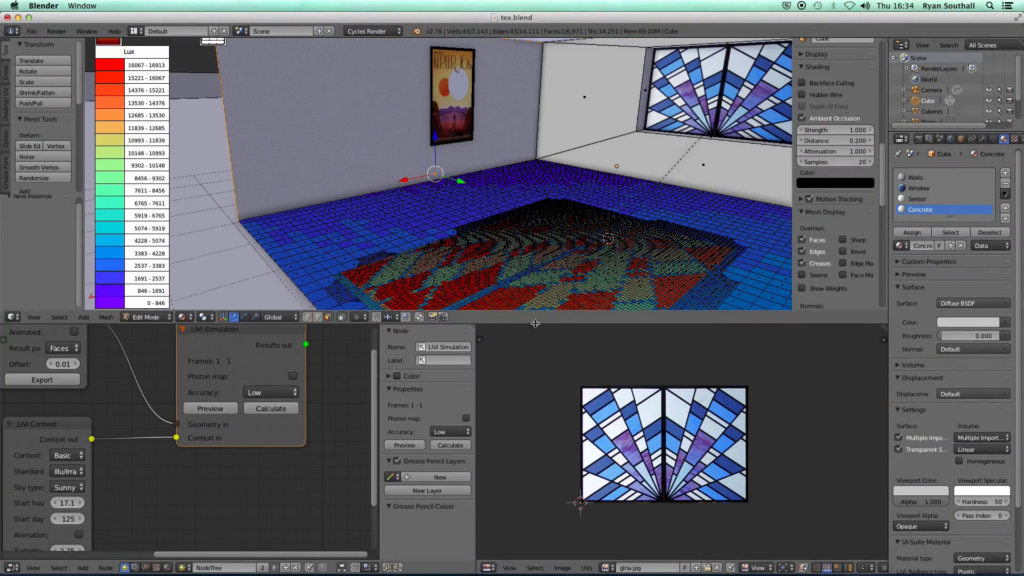
- Show the concrete texture image in the image editor and unwrap the wall faces
left_click(608, 567)
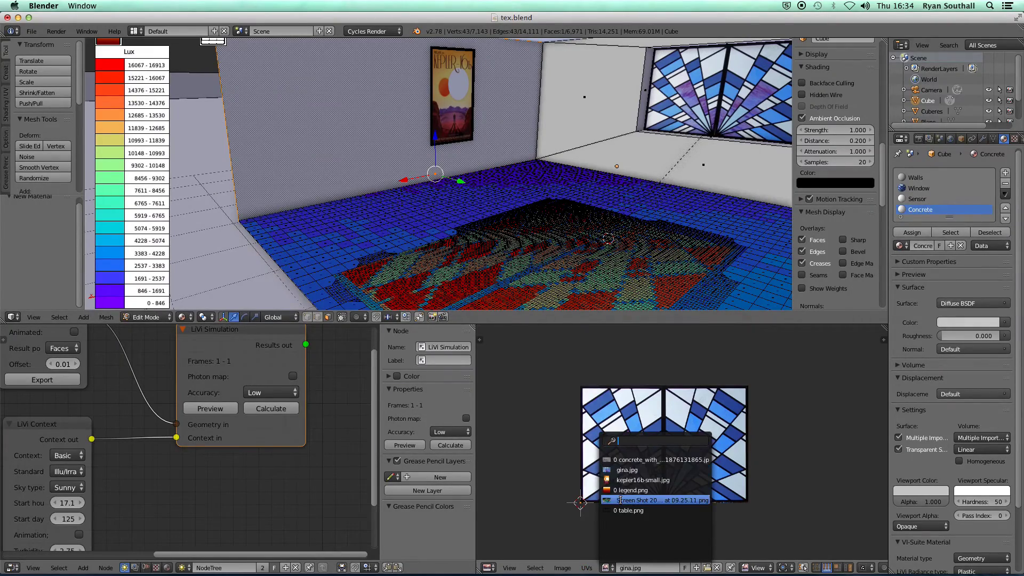
left_click(636, 462)
scroll(681, 441, "down", 4)
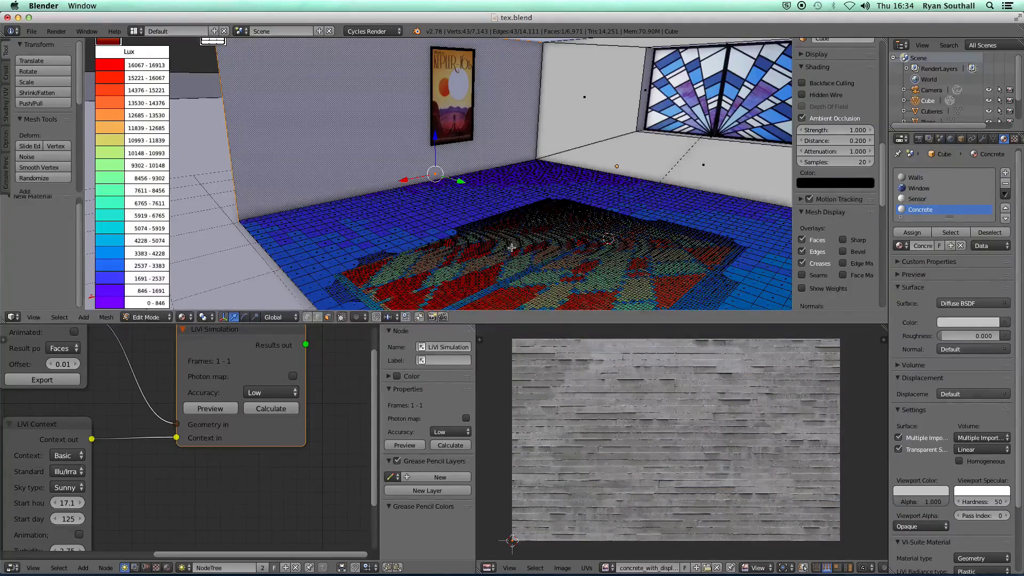
key("u")
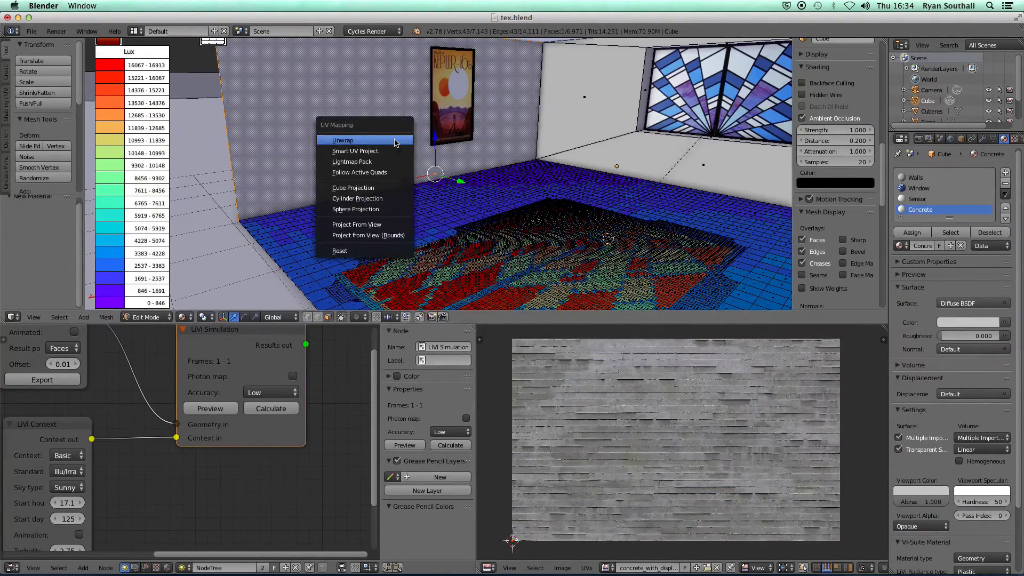
left_click(397, 137)
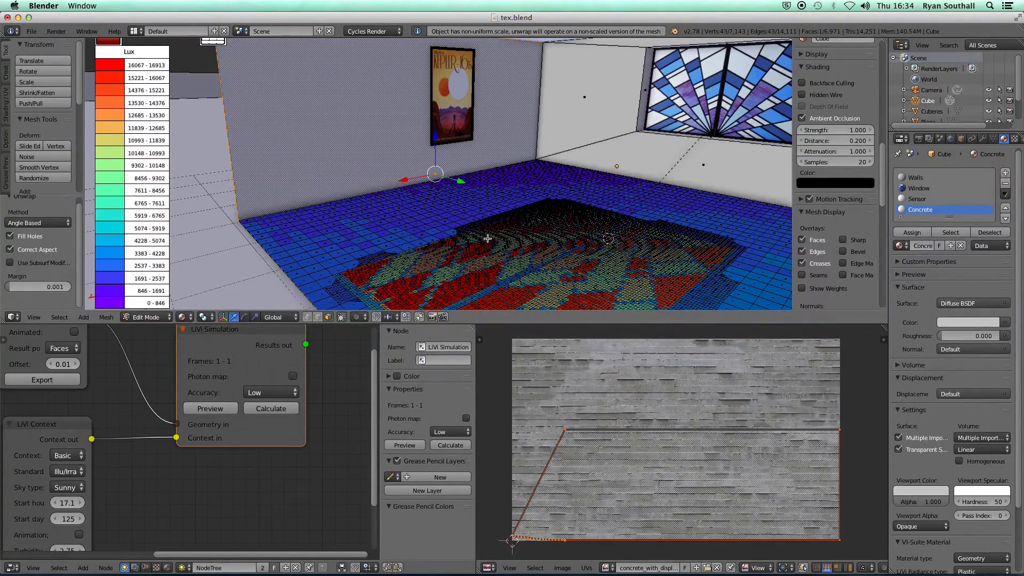
middle_click_drag(475, 229, 652, 250)
- Isolate the wall in front orthographic view, apply Project from View (Bounds), then exit to Object Mode
key("KP_Divide")
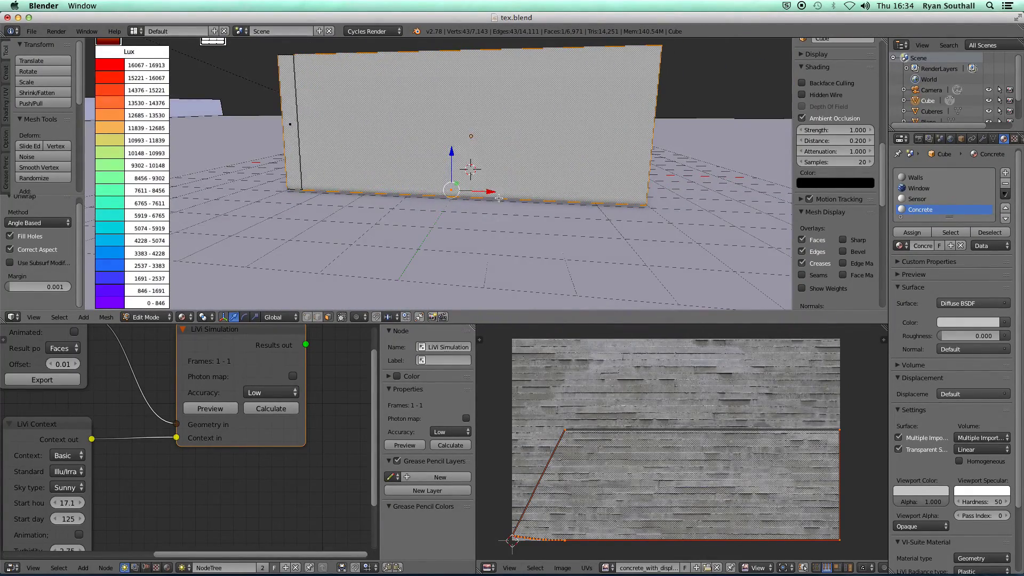
key("KP_1")
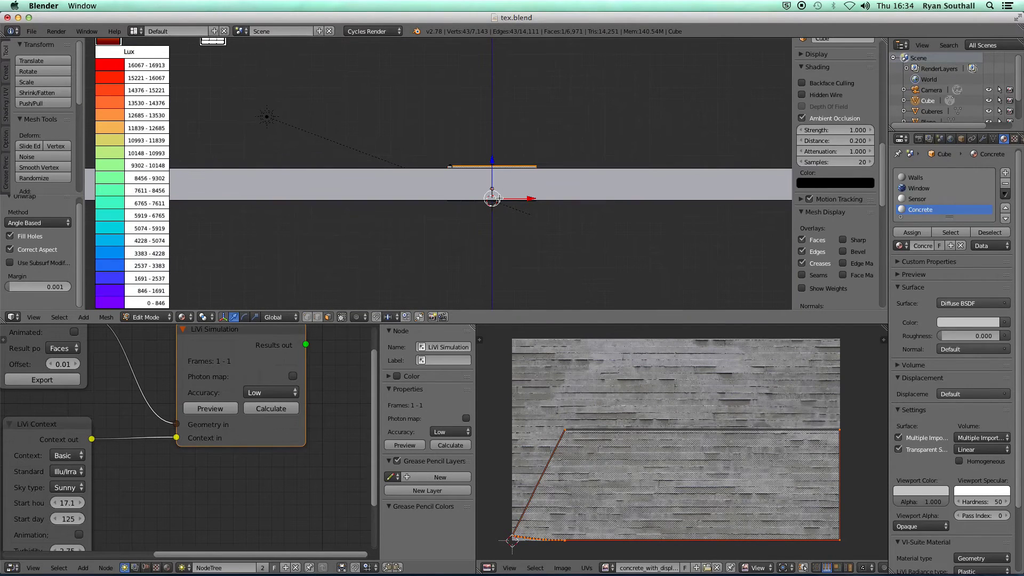
key("u")
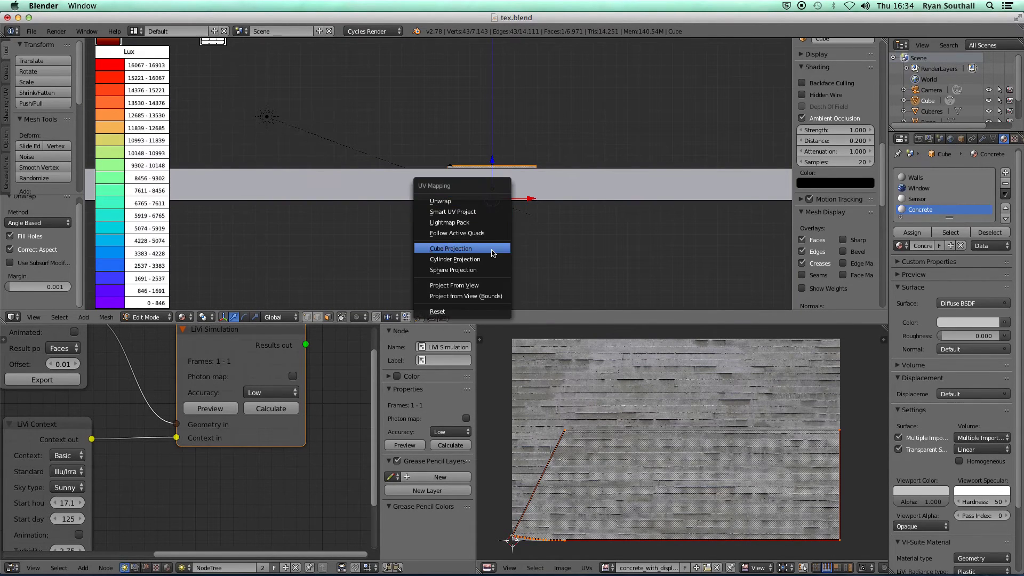
left_click(487, 294)
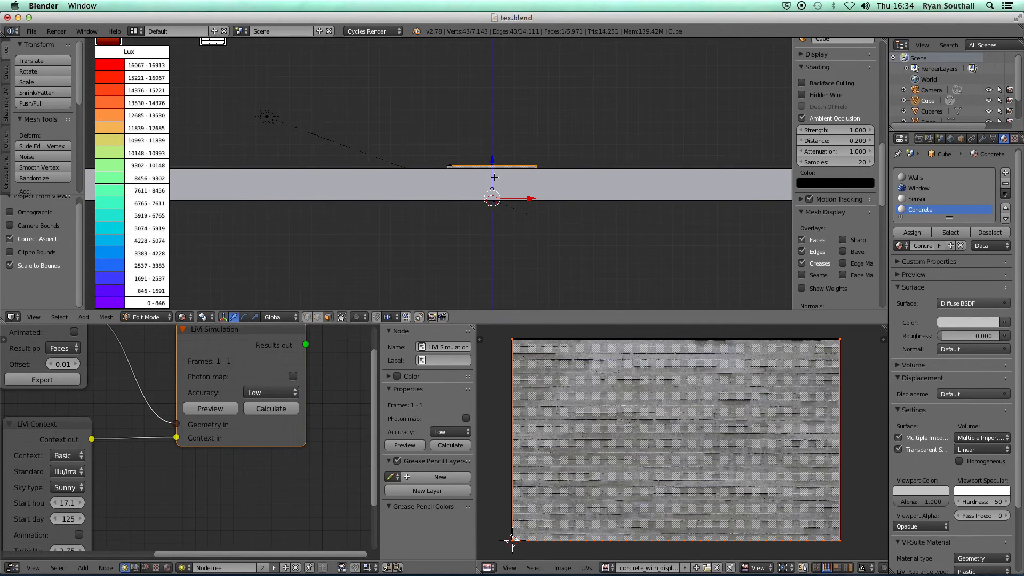
key("z")
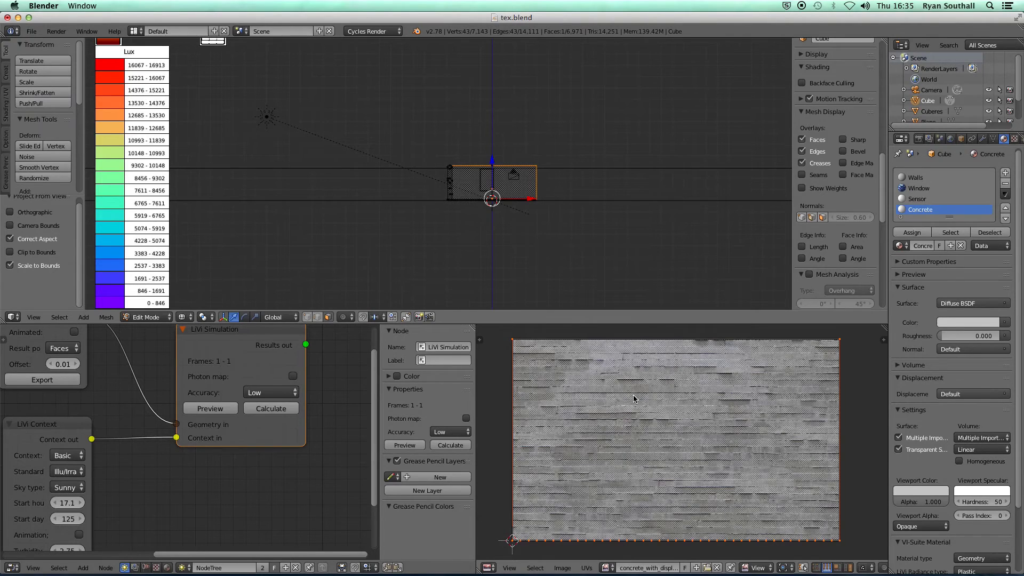
key("Tab")
middle_click_drag(548, 240, 481, 252)
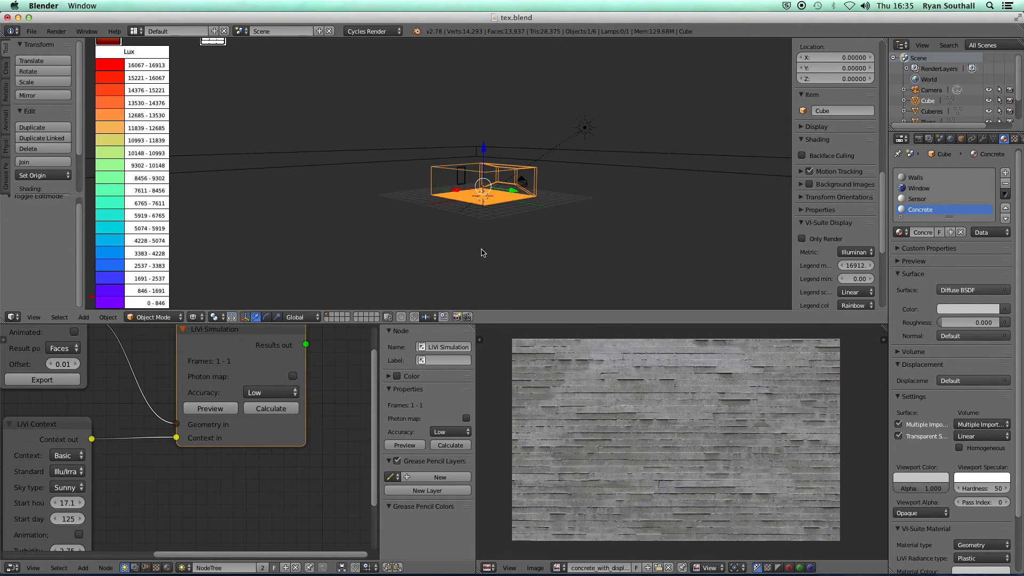
- Feed the Concrete material's Color from an Image Texture using the concrete image
scroll(453, 181, "up", 6)
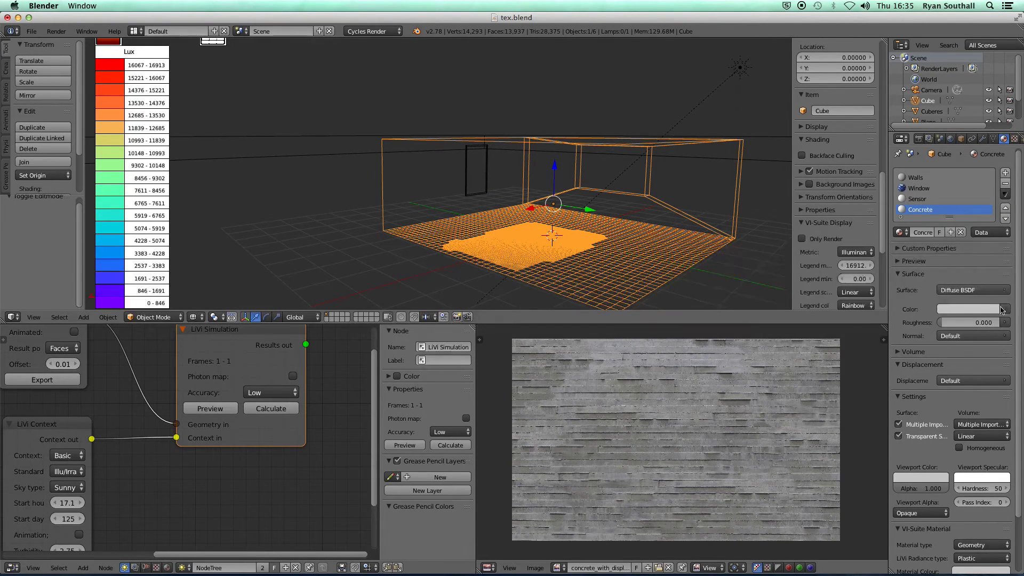
left_click(1003, 310)
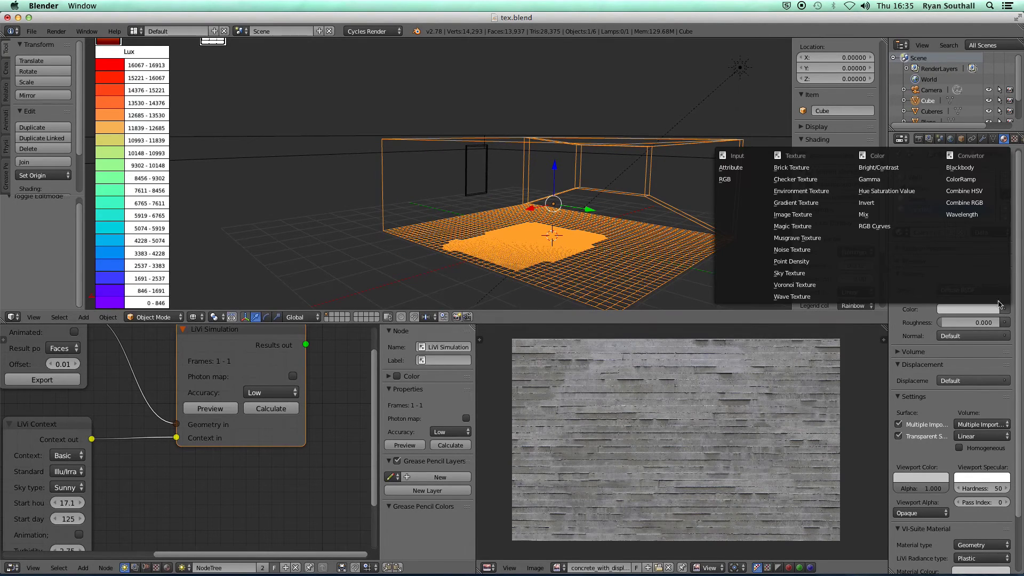
left_click(792, 212)
left_click(943, 322)
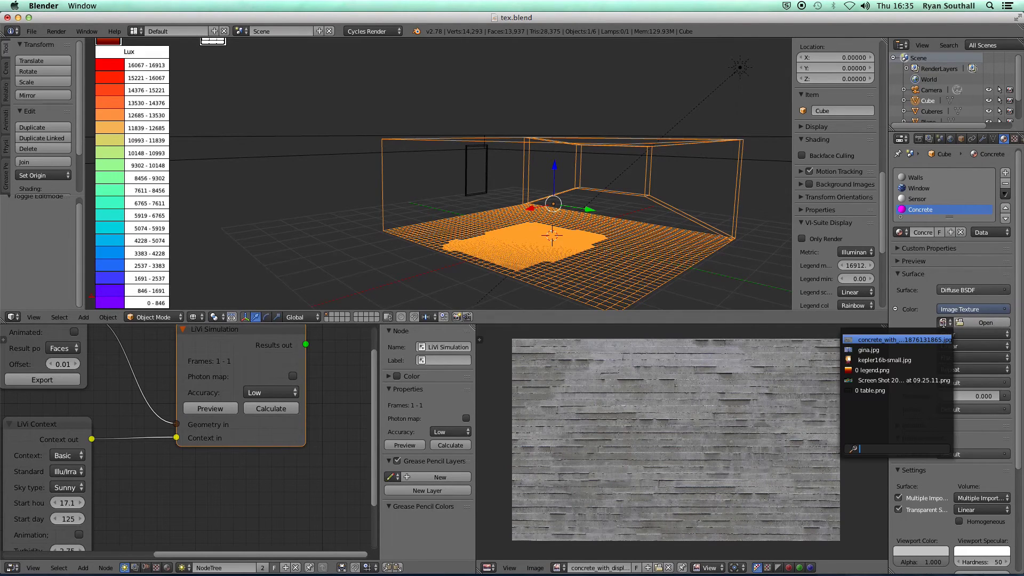
left_click(893, 340)
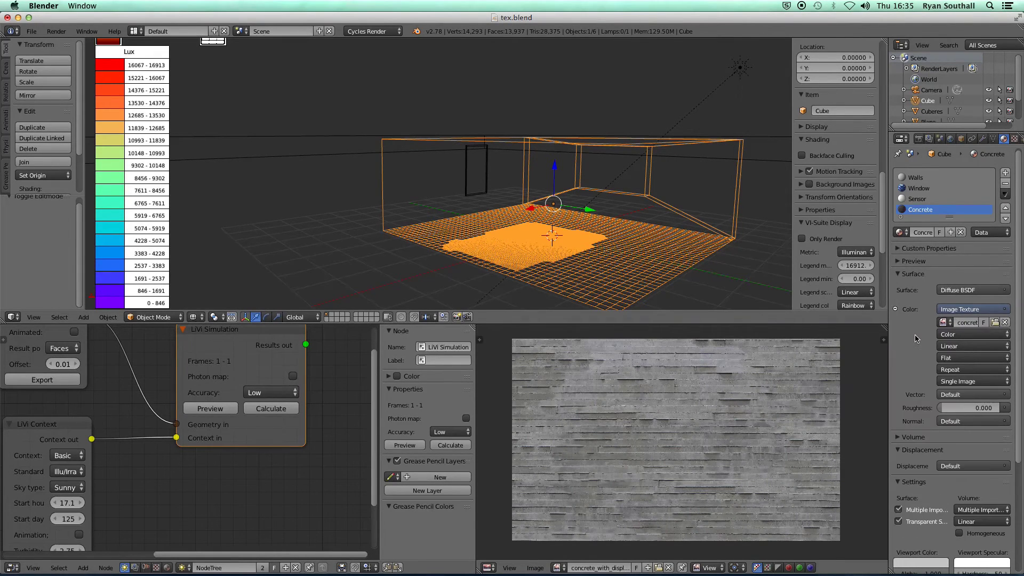
- Brighten the VI-Suite material colour to near white, export, and open the Radiance preview
scroll(916, 337, "down", 6)
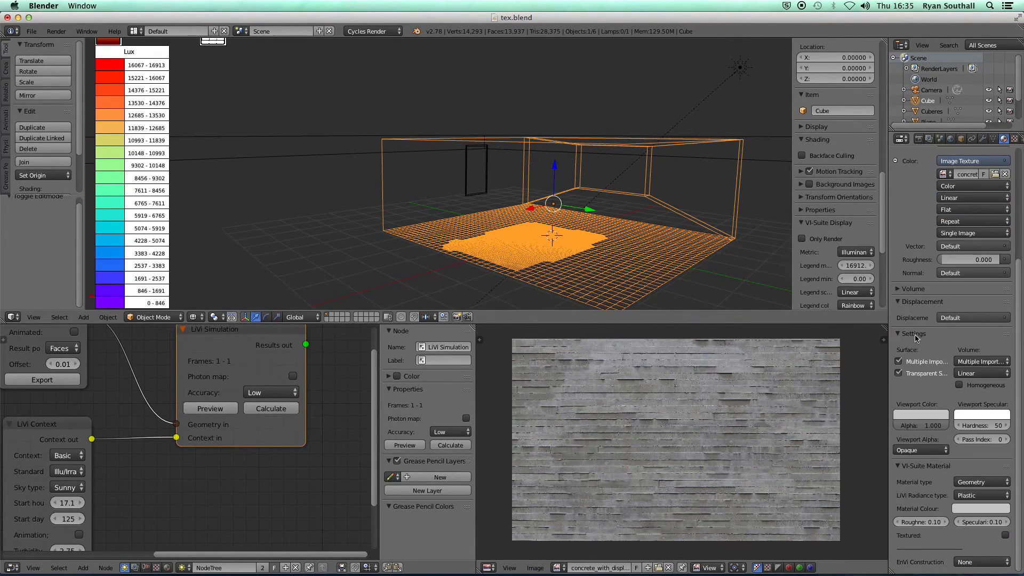
left_click(980, 510)
left_click_drag(1002, 382, 1002, 367)
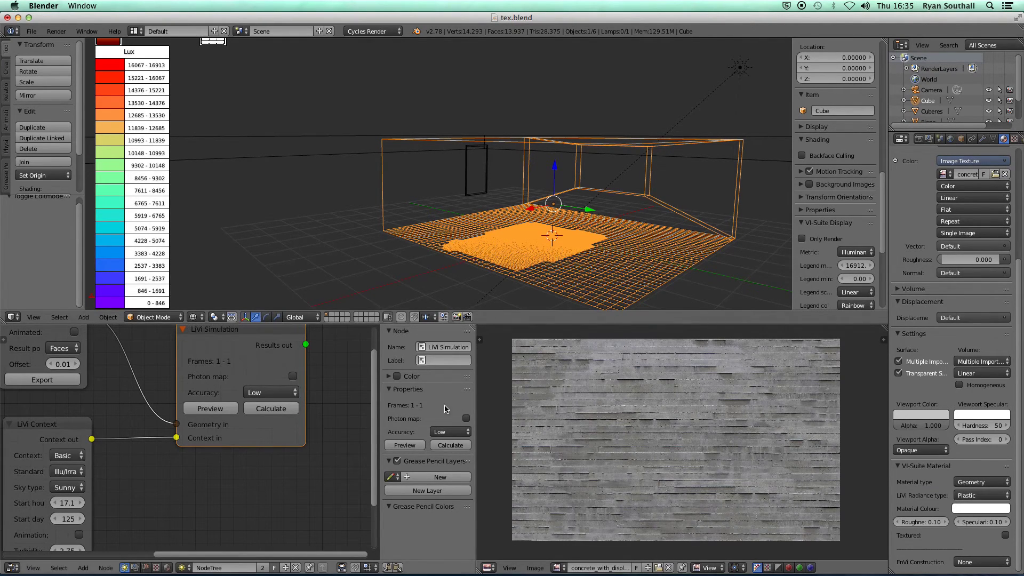
left_click(42, 381)
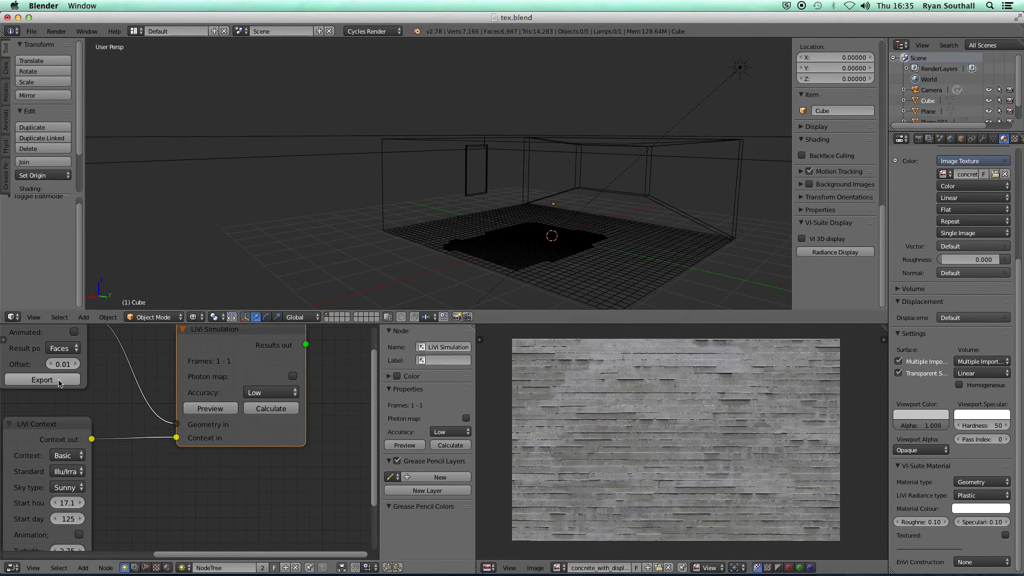
left_click(212, 409)
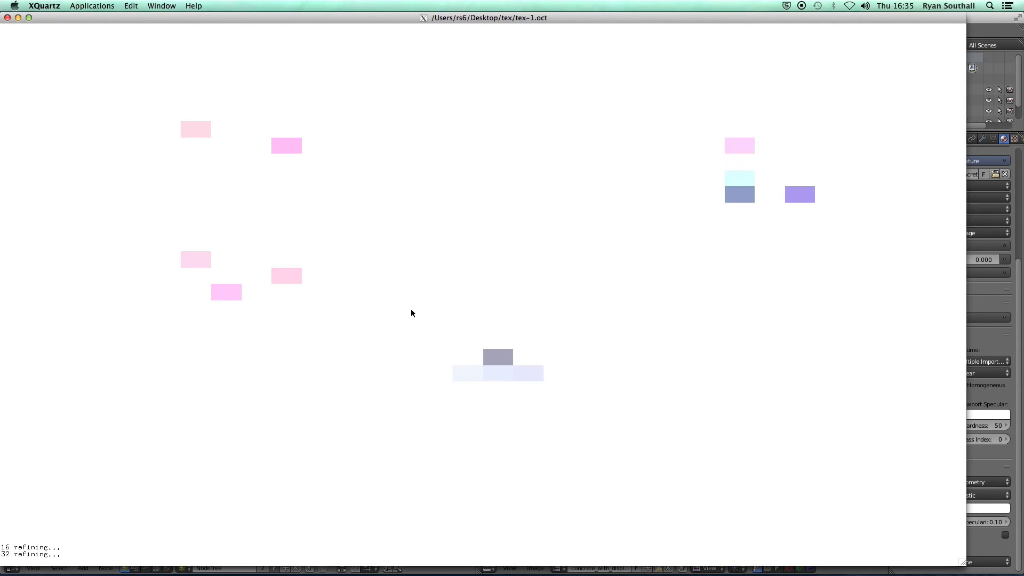
- Set the rvu preview's exposure from a picked point on the room, then quit rvu
type("e")
key("Return")
left_click(409, 311)
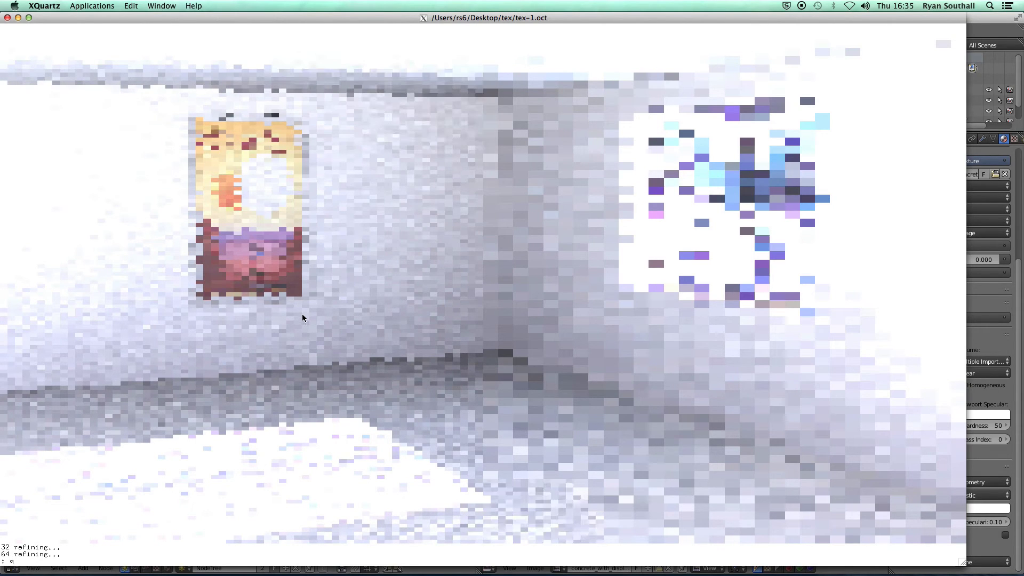
type("q")
key("Return")
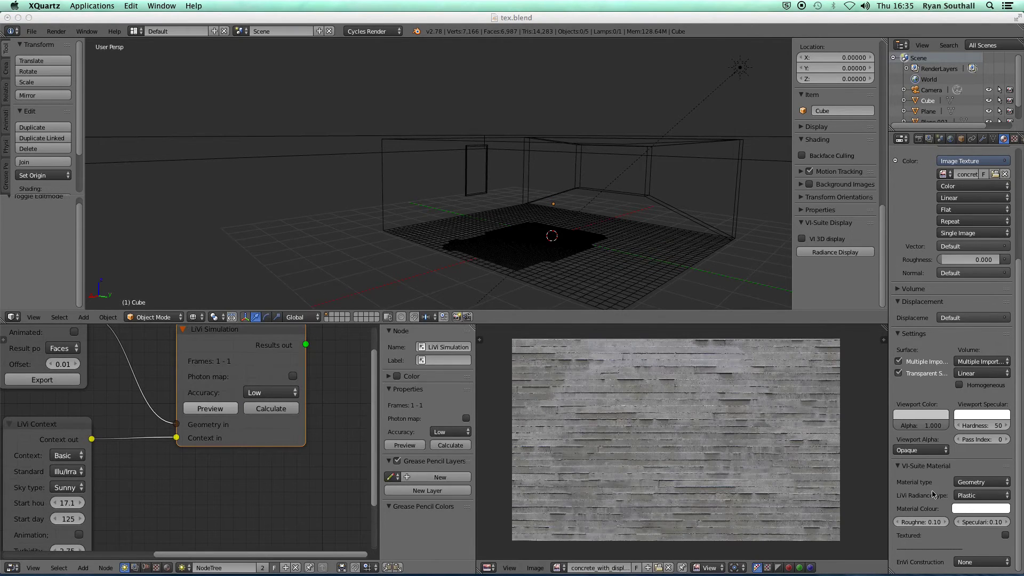
- Turn on Textured for the Concrete material, re-export tex-1.oct and start a new rvu preview
left_click(981, 539)
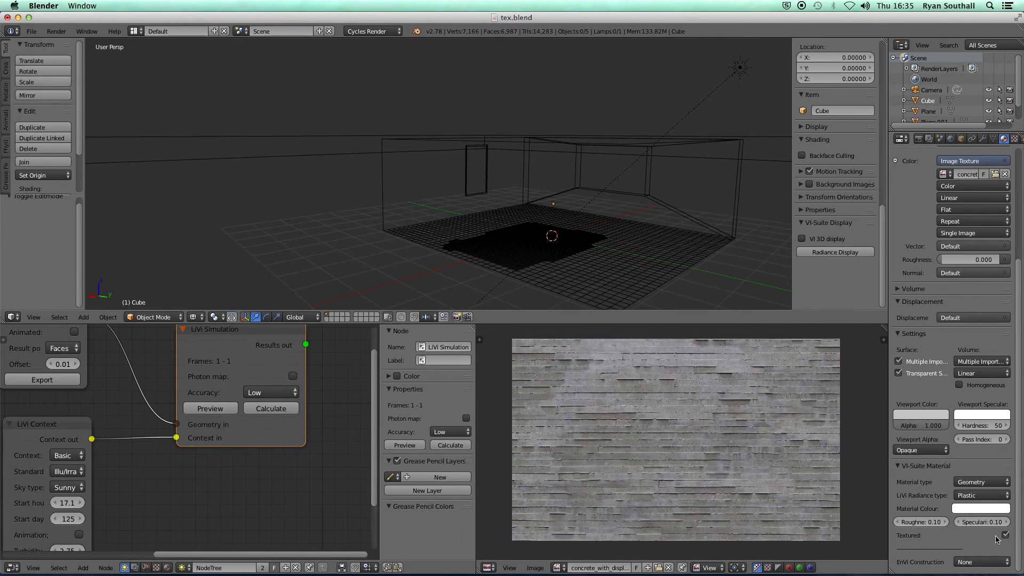
left_click(68, 381)
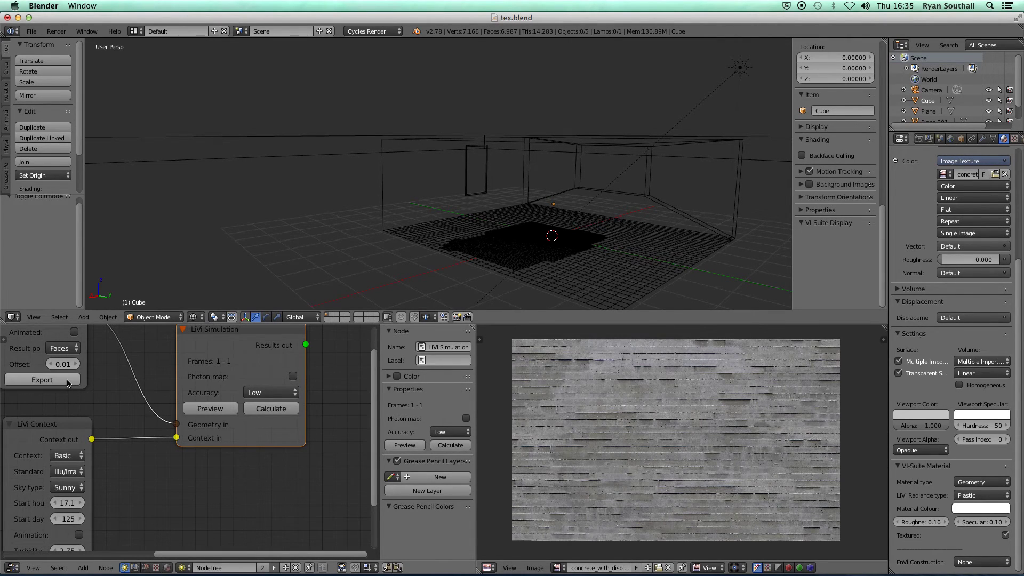
left_click(214, 408)
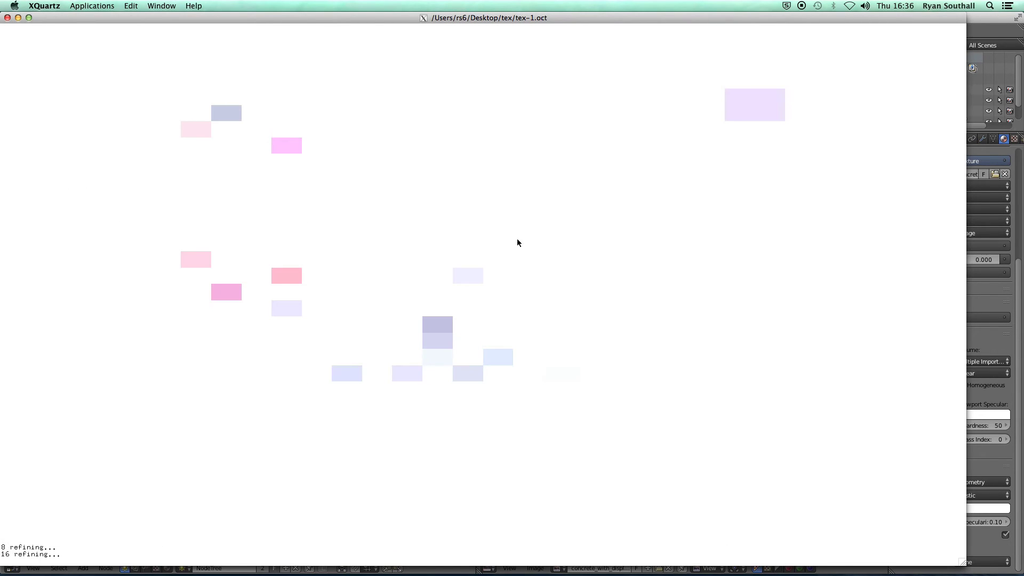
- Re-expose the rvu render twice from picked points, let the concrete texture refine, then close it
type("e")
key("Return")
left_click(414, 259)
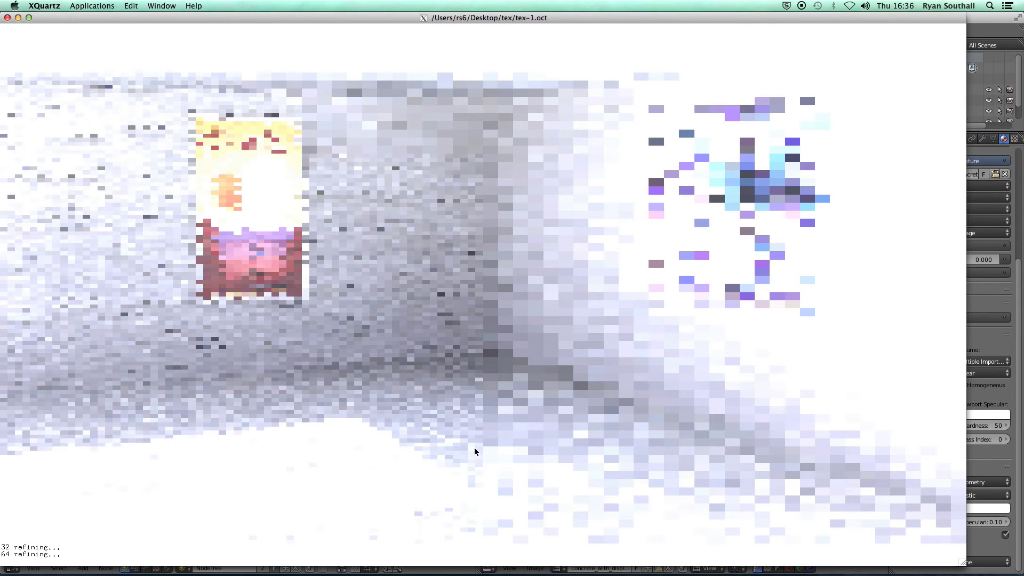
key("e")
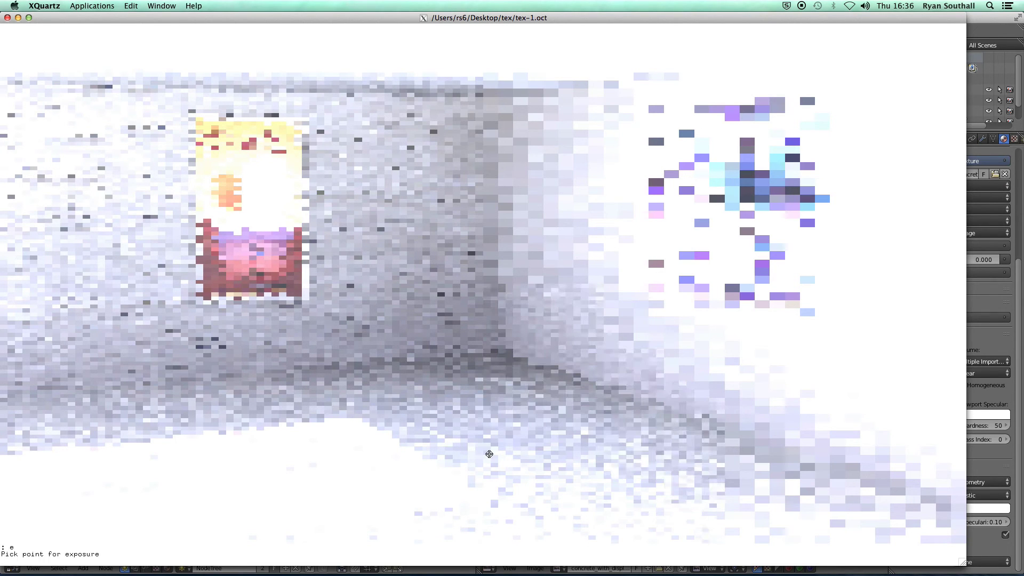
left_click(463, 465)
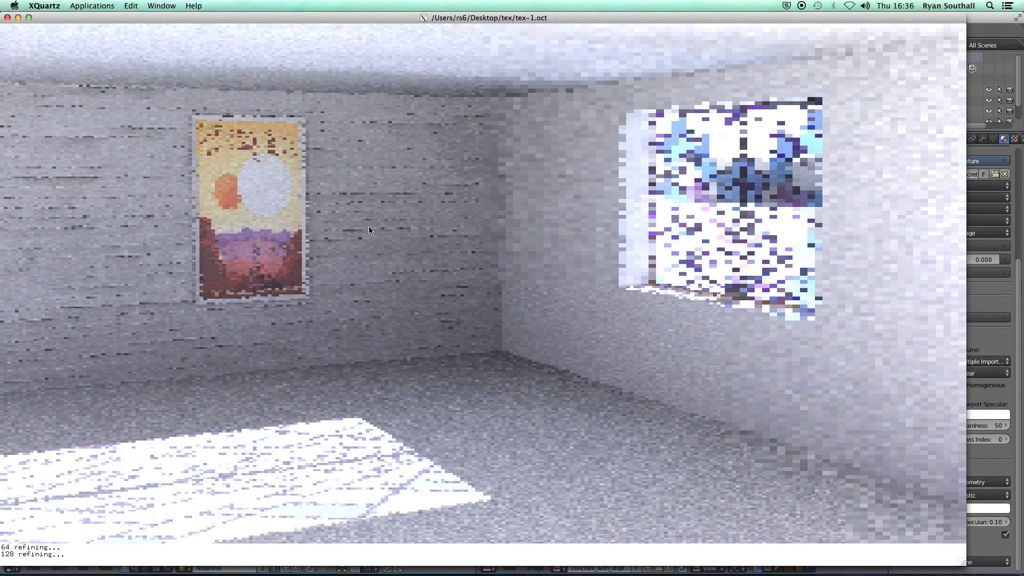
left_click(7, 18)
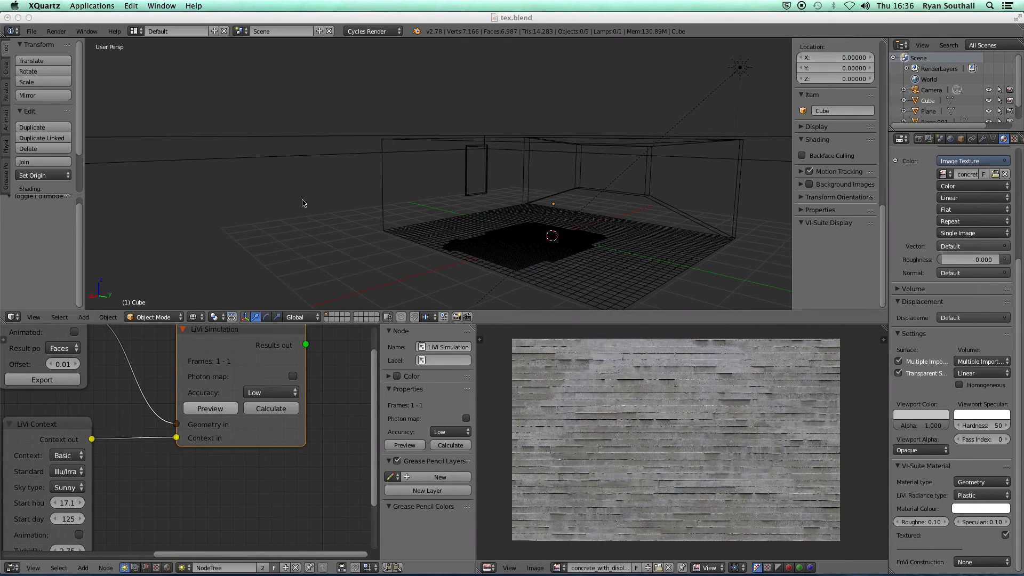
- Select and frame the poster plane, enter Edit Mode, and subdivide it into four faces
right_click(489, 166)
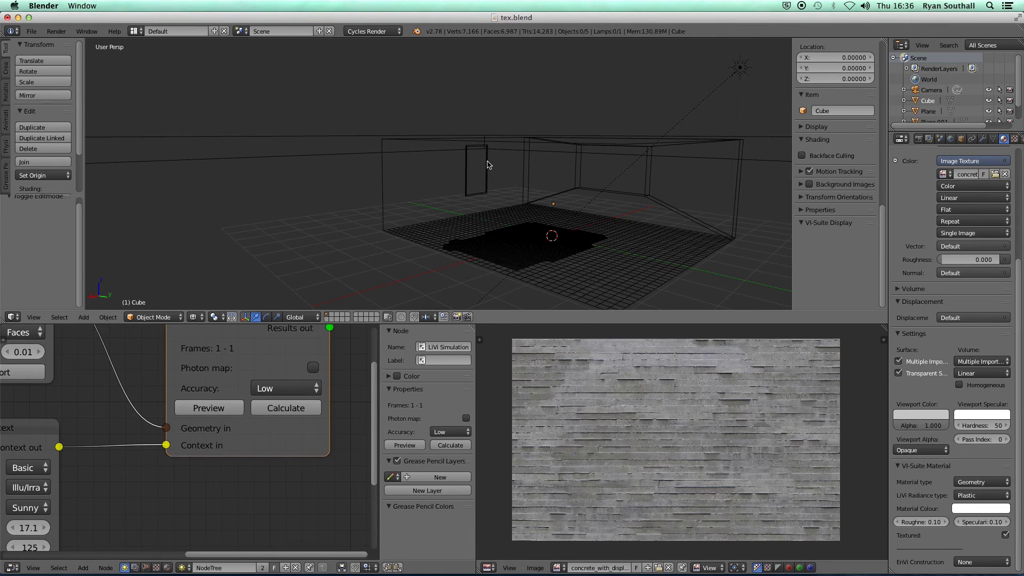
scroll(510, 181, "up", 3)
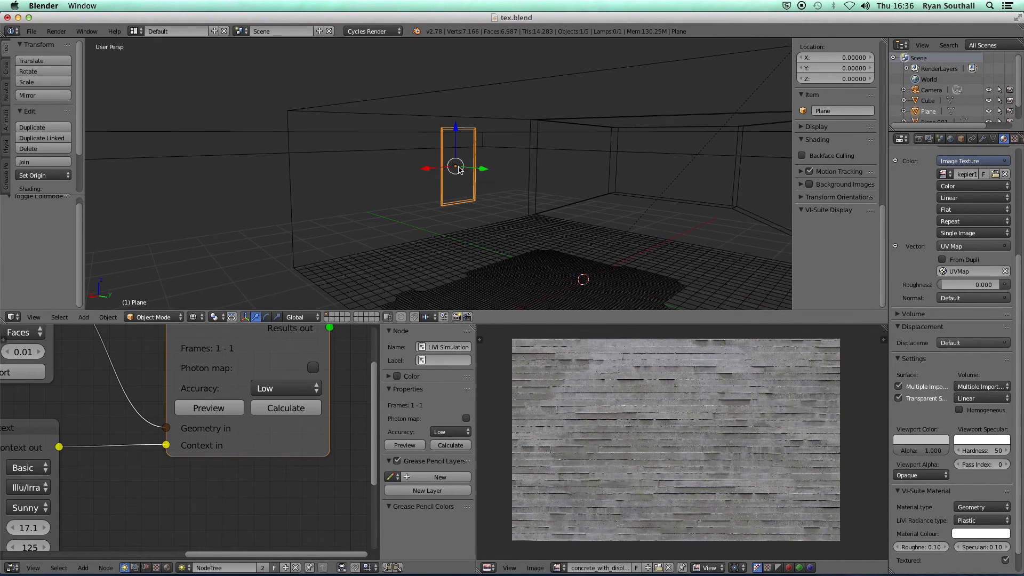
key("KP_Decimal")
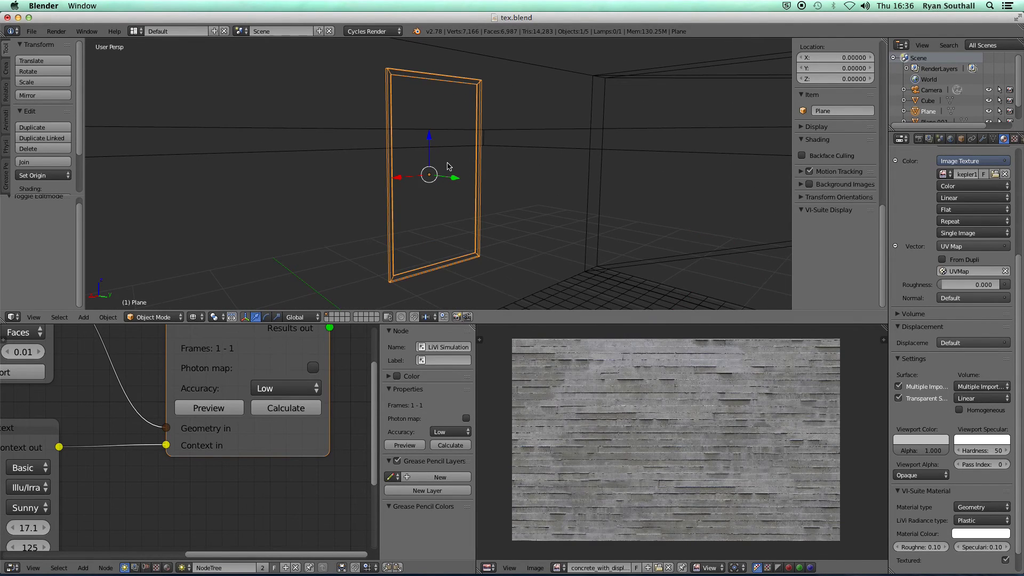
key("Tab")
middle_click_drag(456, 201, 435, 203)
key("w")
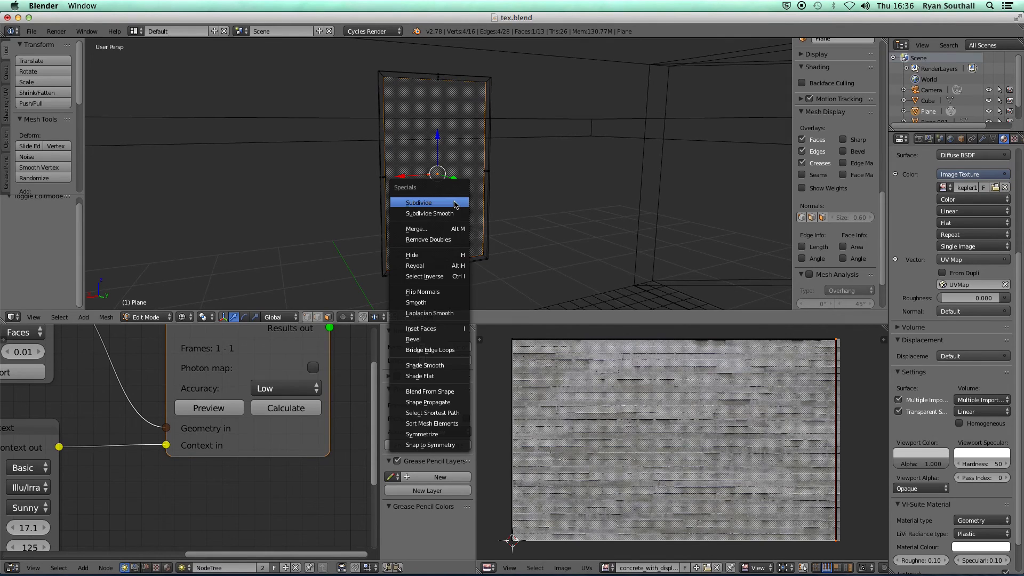
left_click(456, 201)
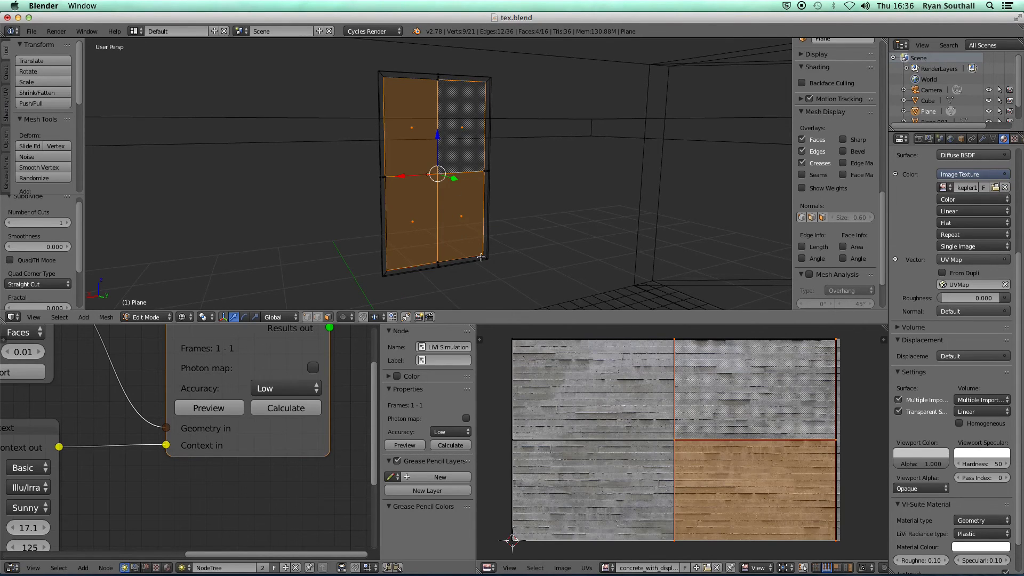
- Unwrap the poster's UVs and select the whole layout in the UV/Image editor
scroll(453, 206, "down", 4)
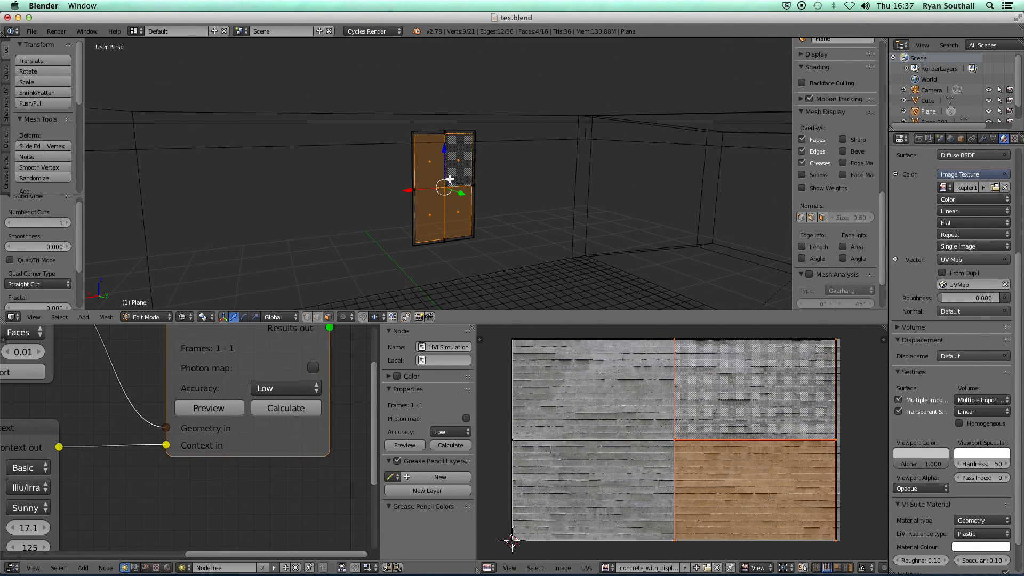
key("u")
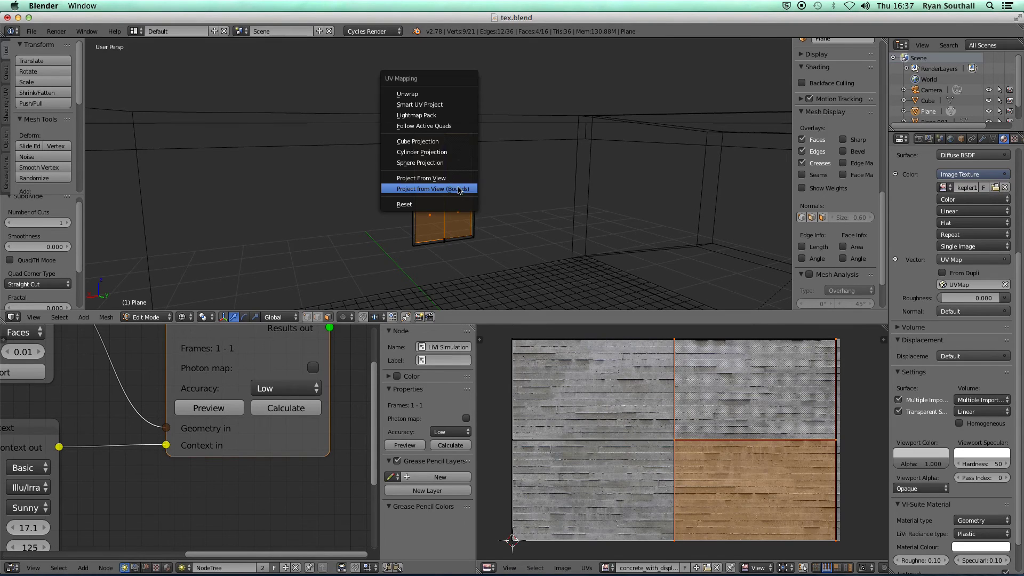
left_click(429, 94)
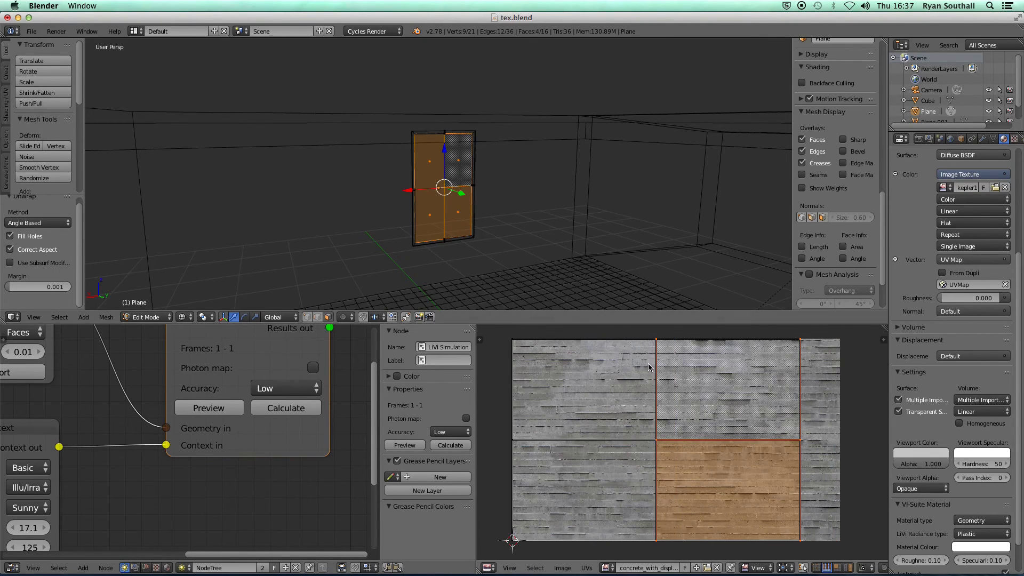
middle_click_drag(615, 403, 584, 393)
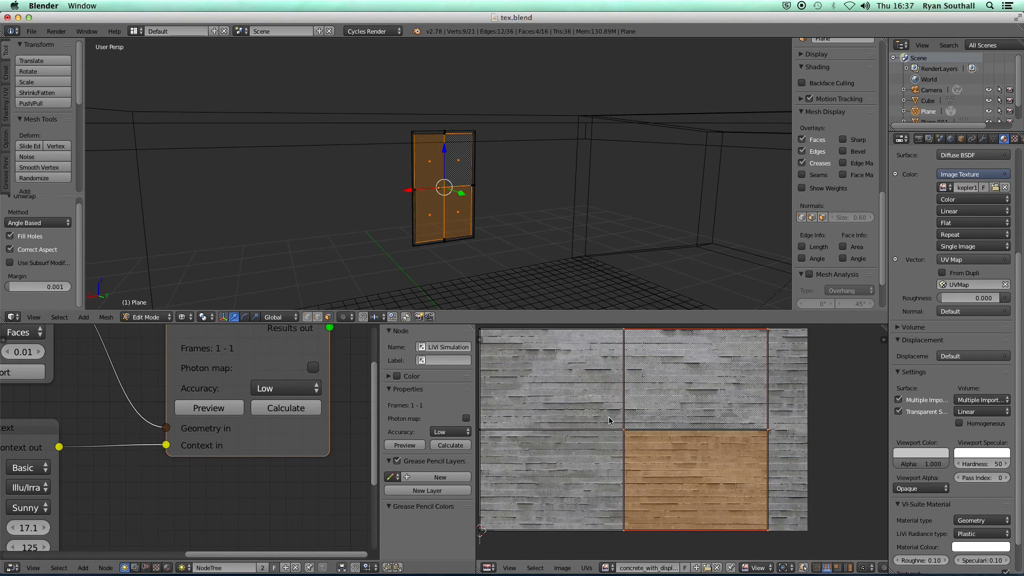
key("a")
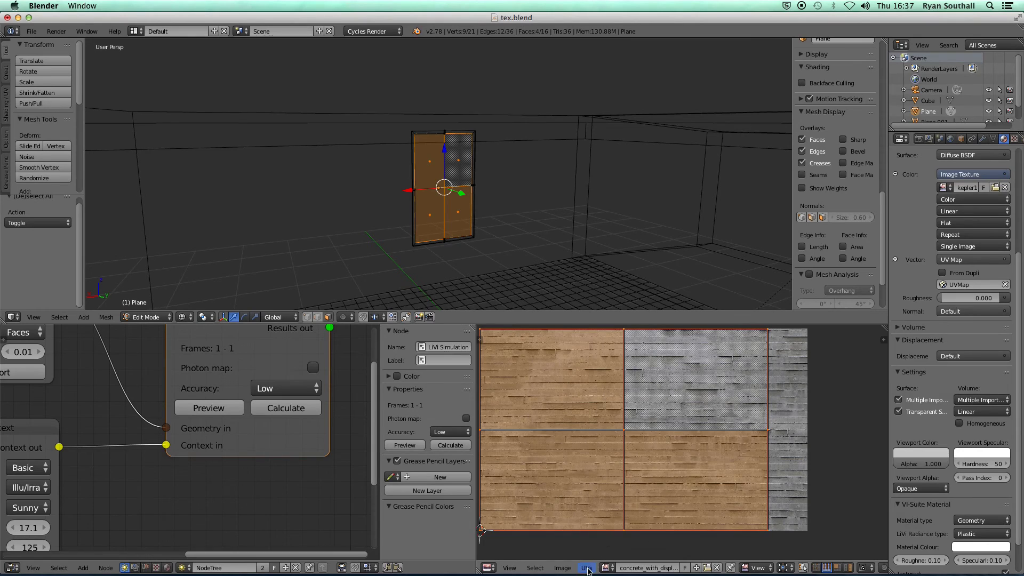
- Assign kepler16b-small.jpg behind the poster's UVs and return to Object Mode
left_click(608, 567)
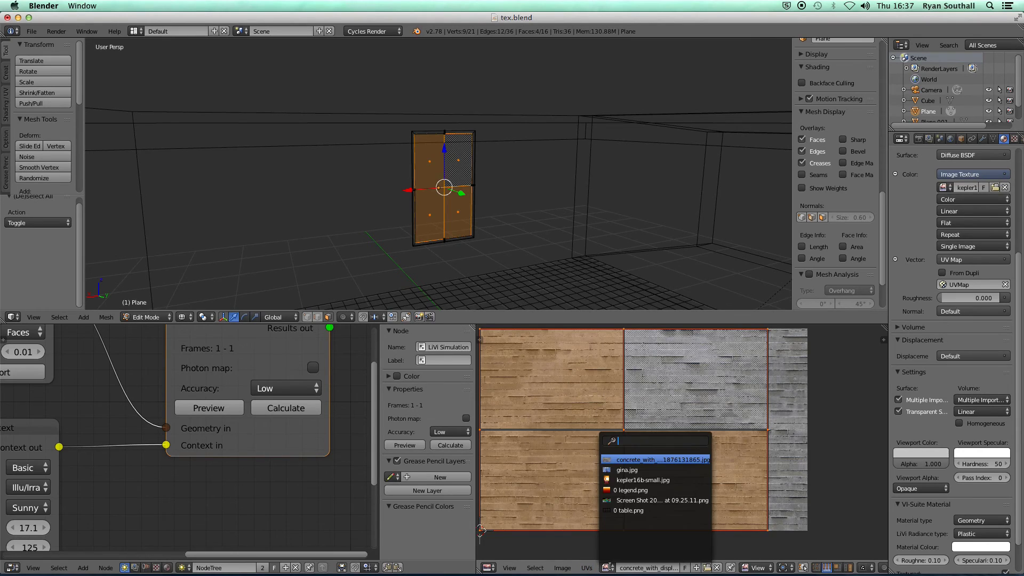
left_click(634, 480)
scroll(648, 428, "up", 9)
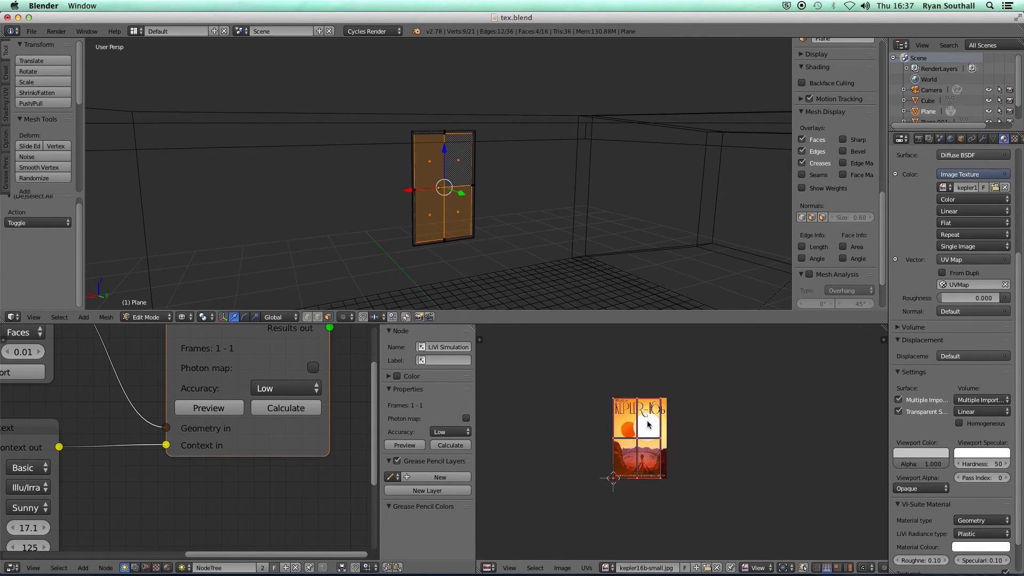
scroll(648, 428, "down", 3)
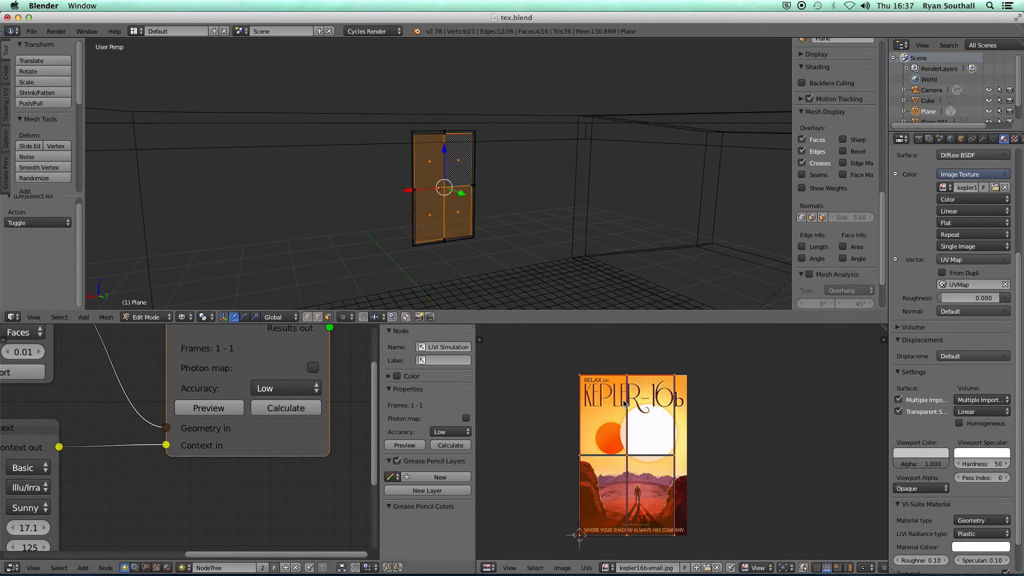
key("Tab")
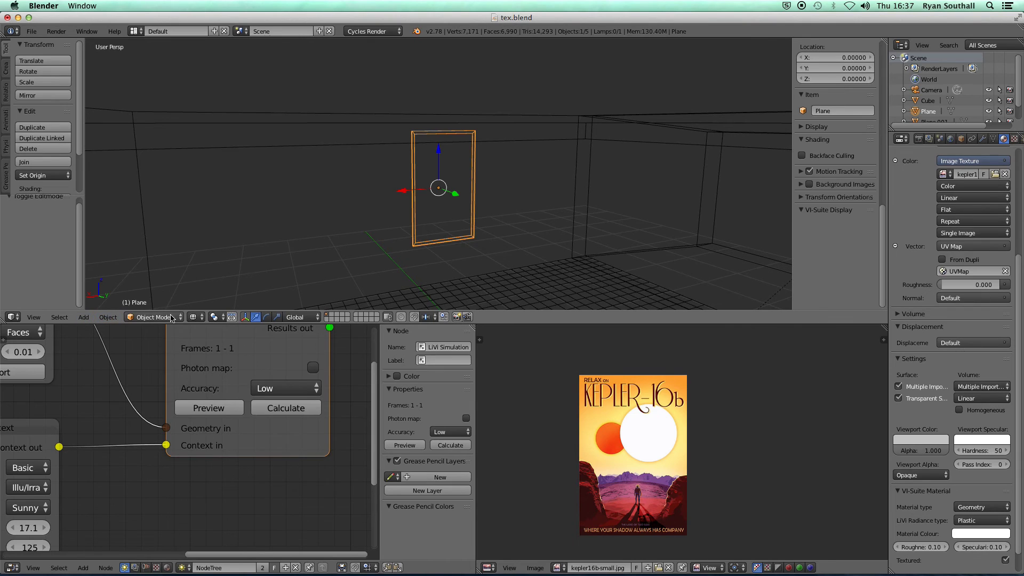
left_click(195, 317)
- Switch to Material shading and enlarge the poster's UVs over the Kepler image as a first try
left_click(214, 258)
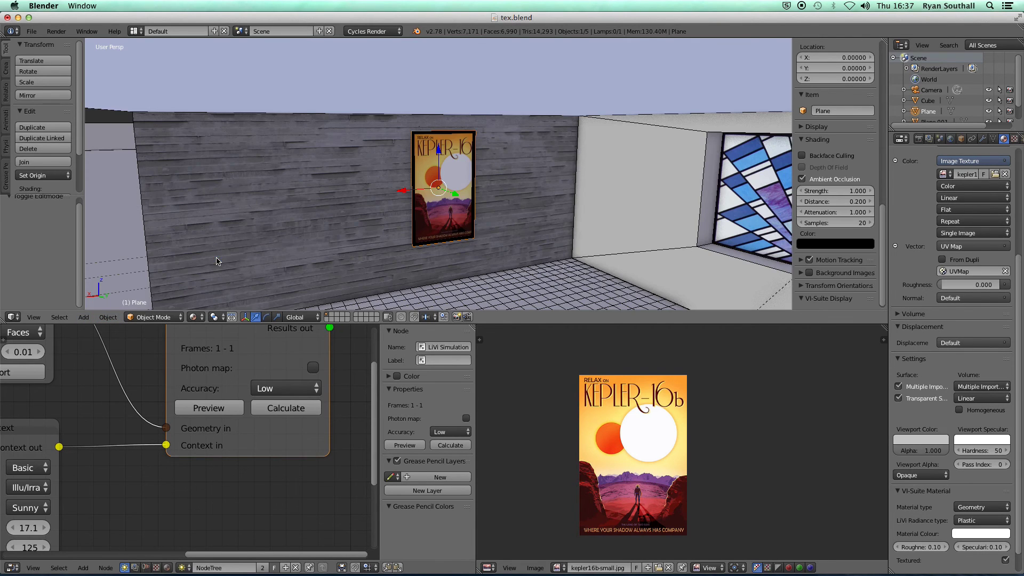
middle_click_drag(478, 240, 512, 251)
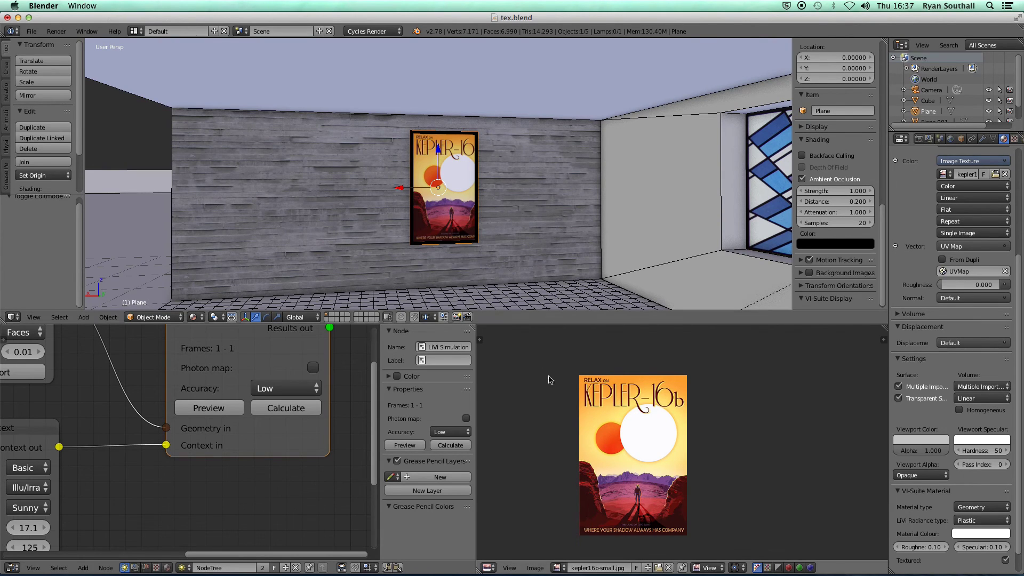
key("Tab")
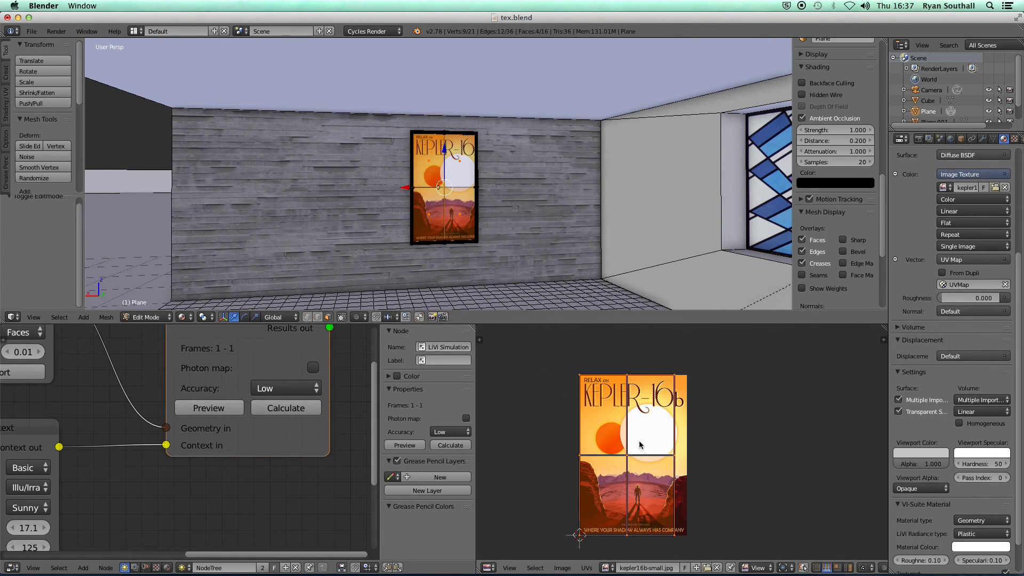
key("s")
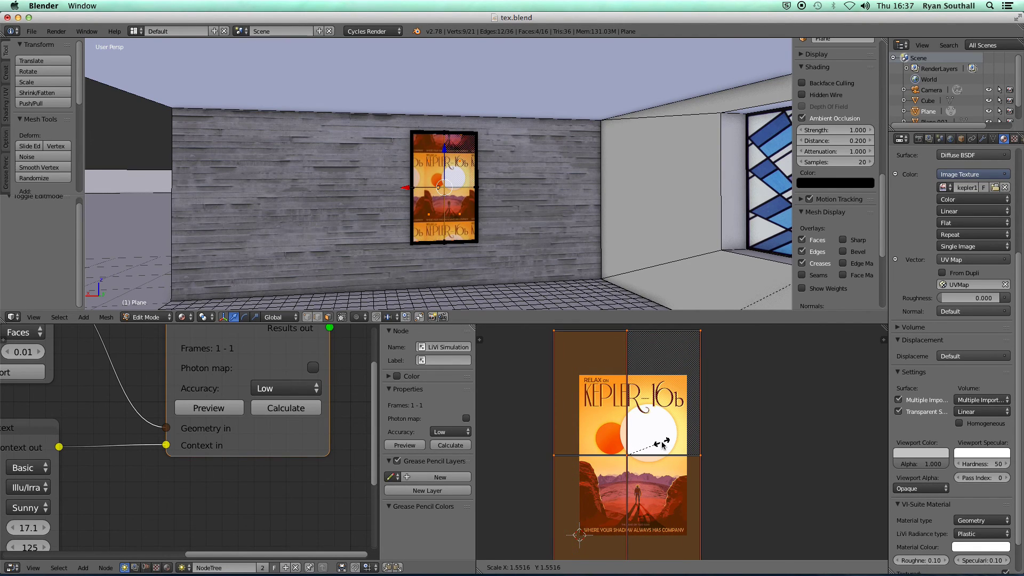
left_click(661, 444)
key("Tab")
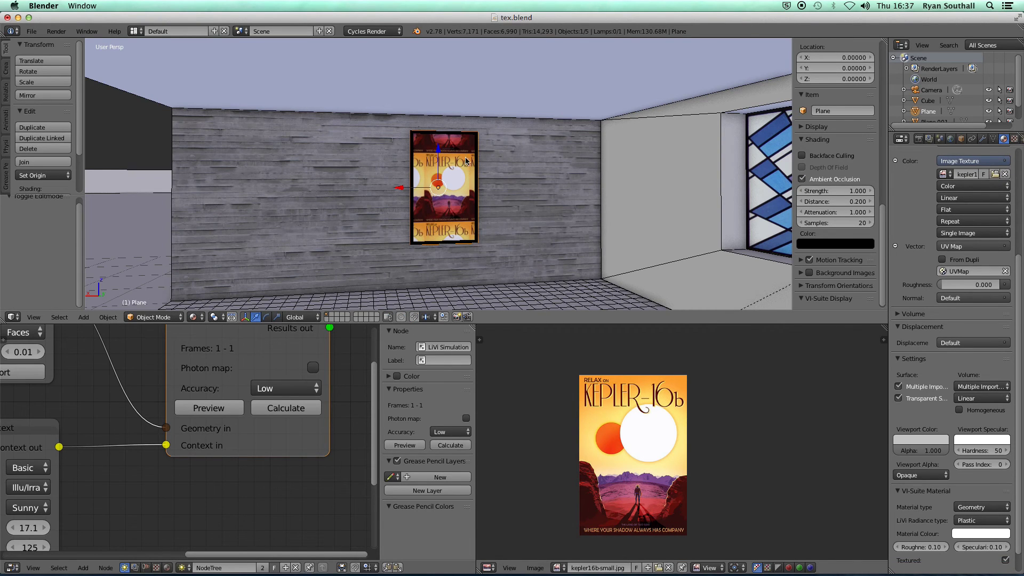
scroll(449, 179, "up", 5)
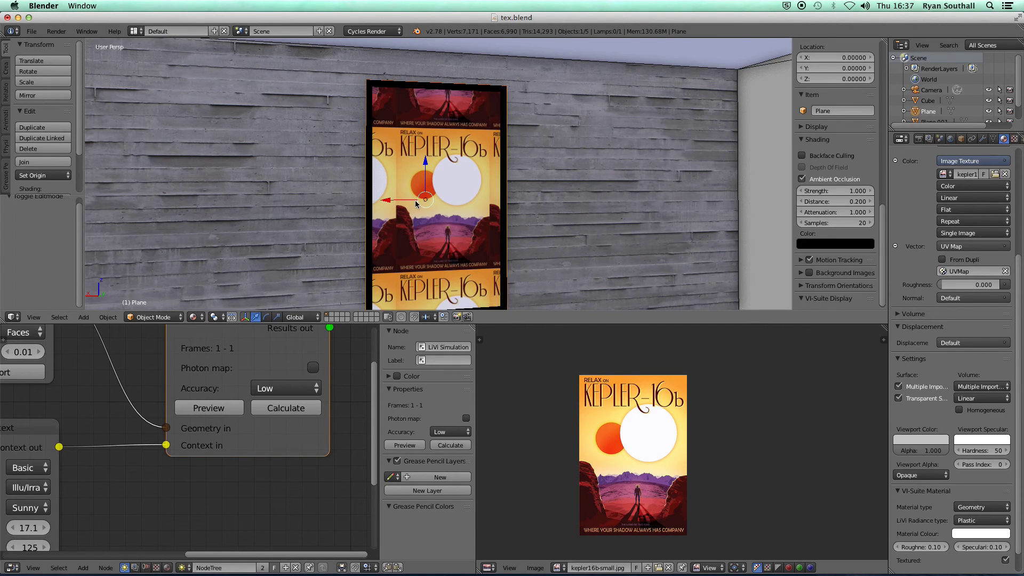
- Rescale the poster UVs to 0.399, shift them down-right, and launch the LiVi Radiance preview
key("Tab")
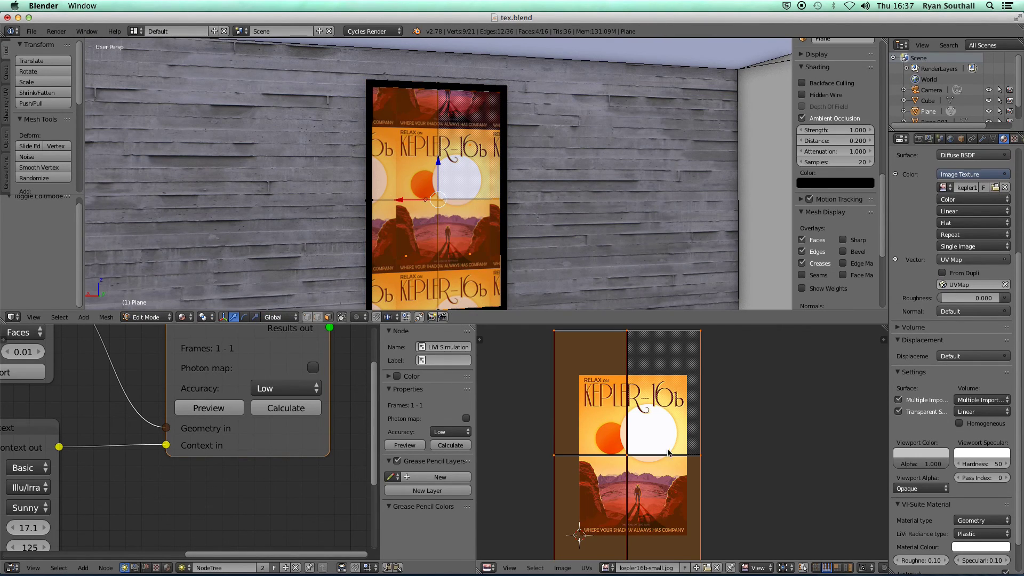
key("s")
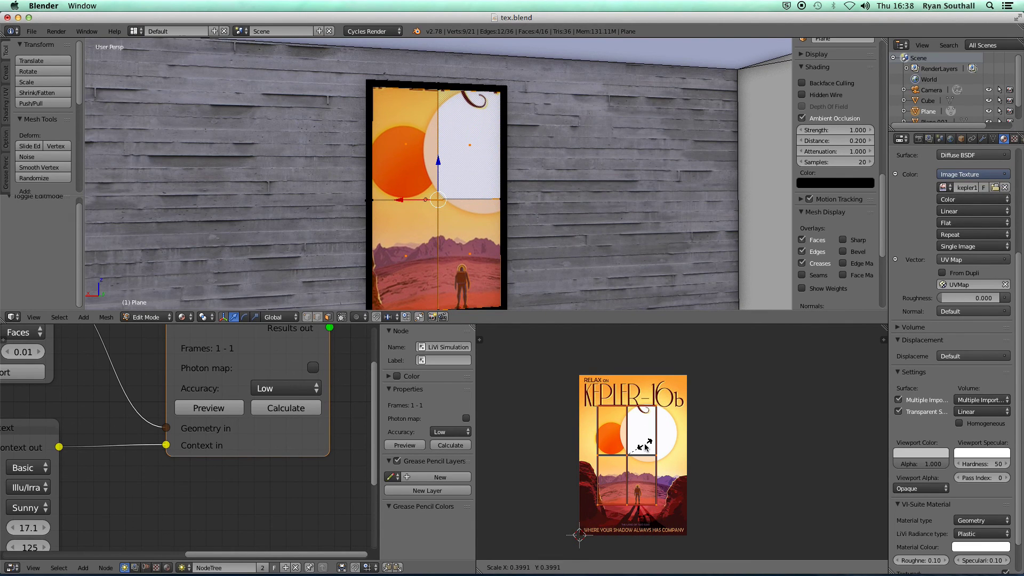
left_click(645, 446)
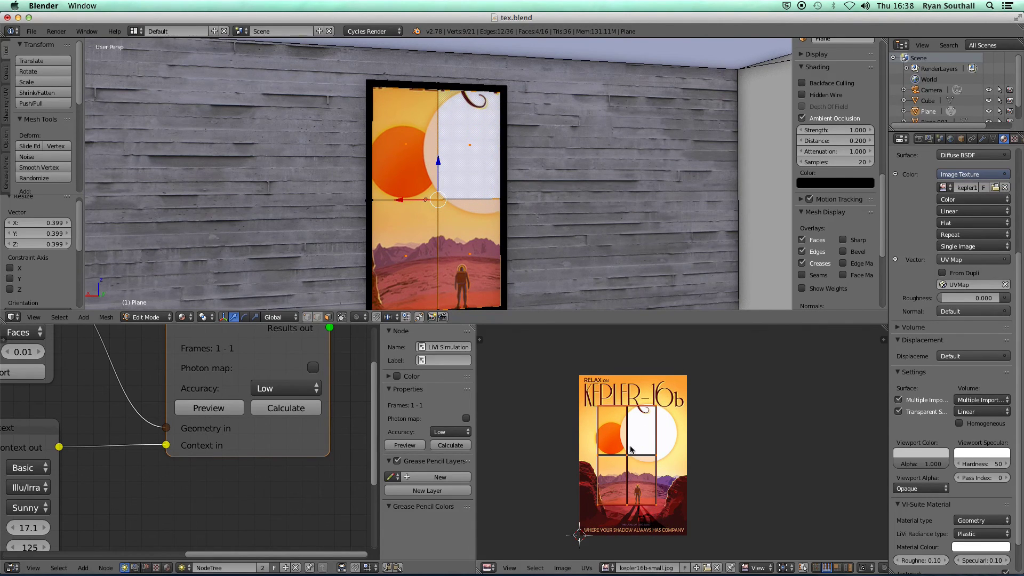
key("g")
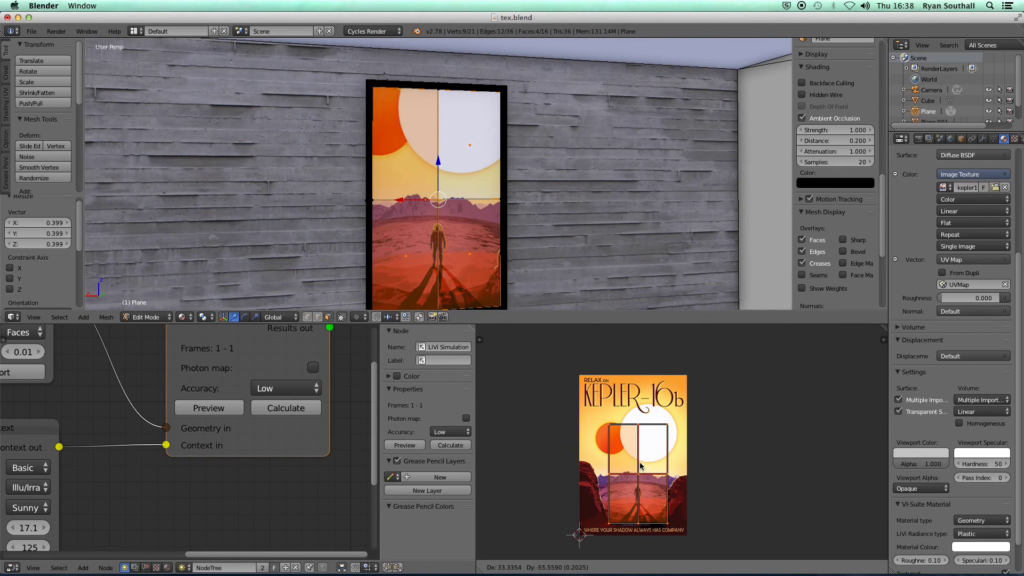
left_click(640, 465)
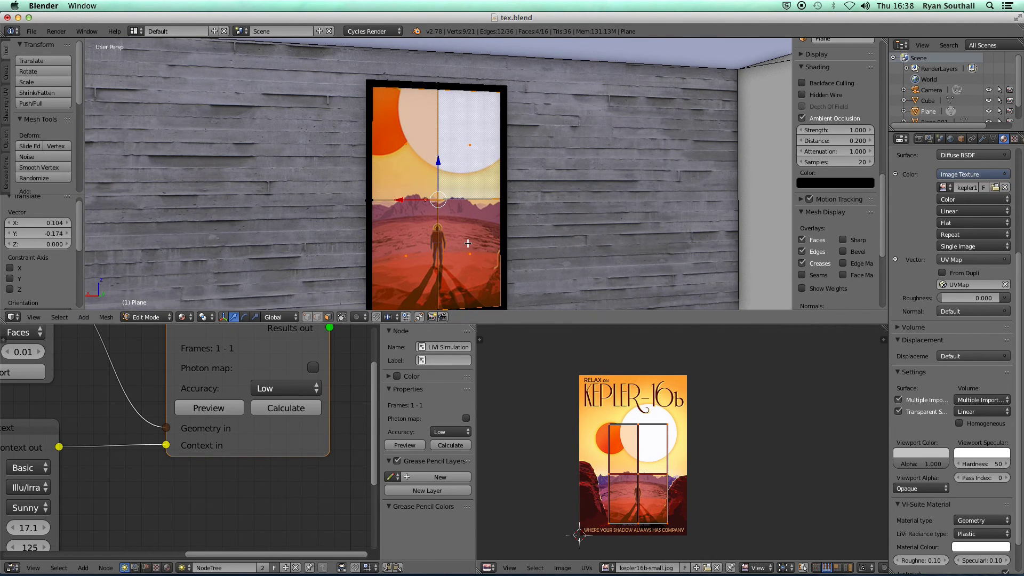
key("Tab")
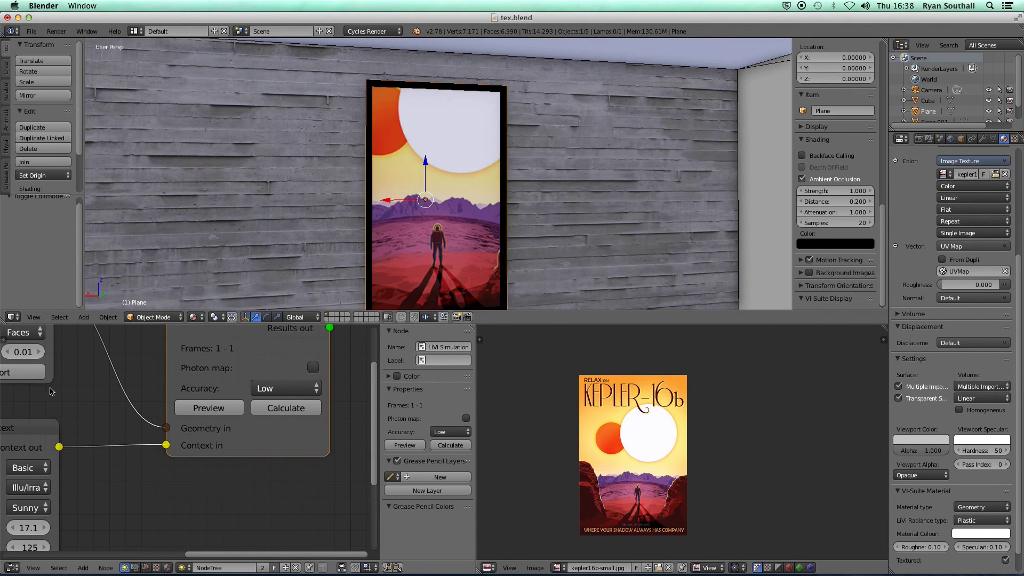
scroll(73, 400, "down", 1)
middle_click_drag(68, 406, 138, 411)
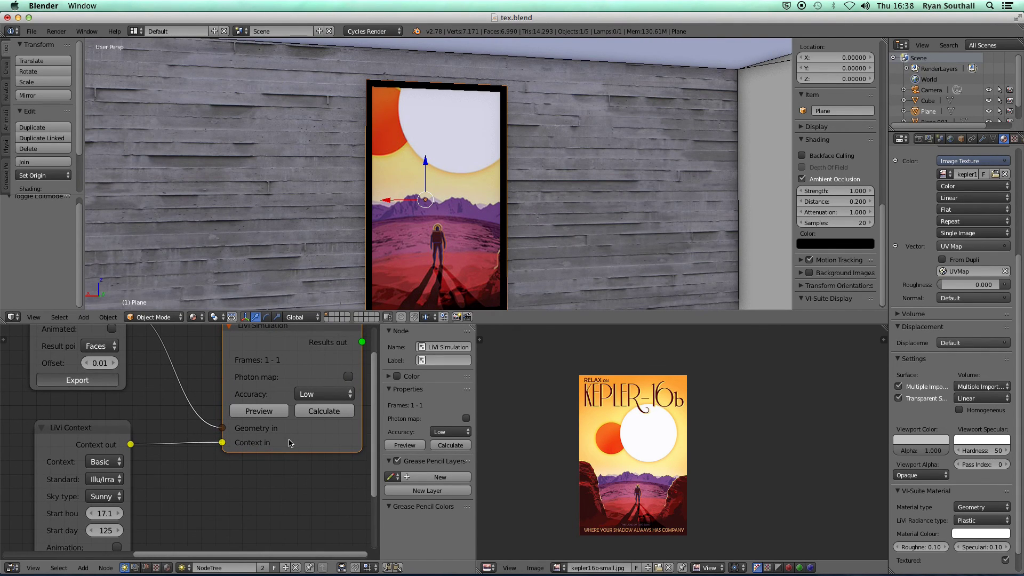
left_click(278, 413)
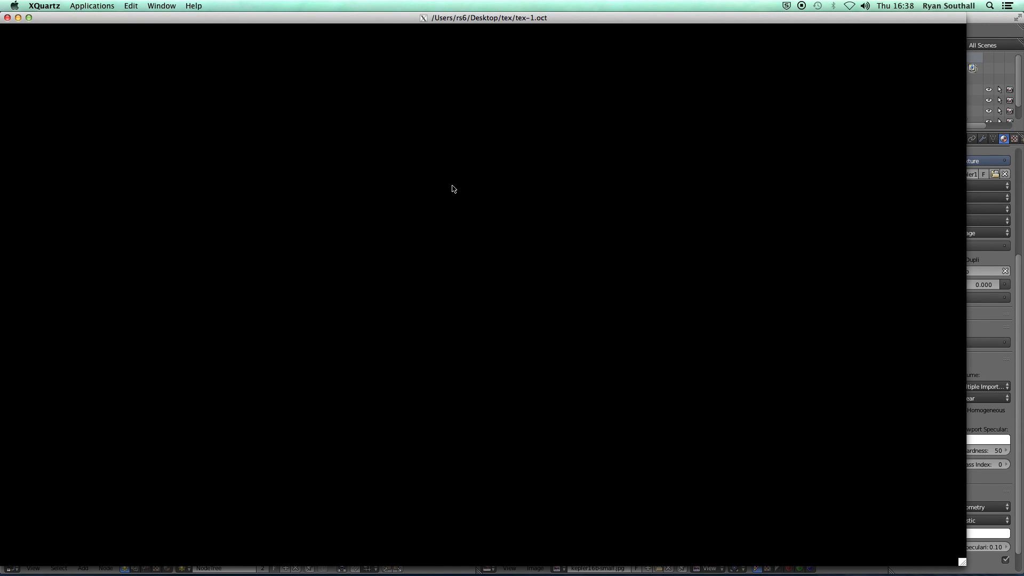
- Re-expose the rvu render twice so the poster and concrete walls show clearly, then move the window aside
type("e")
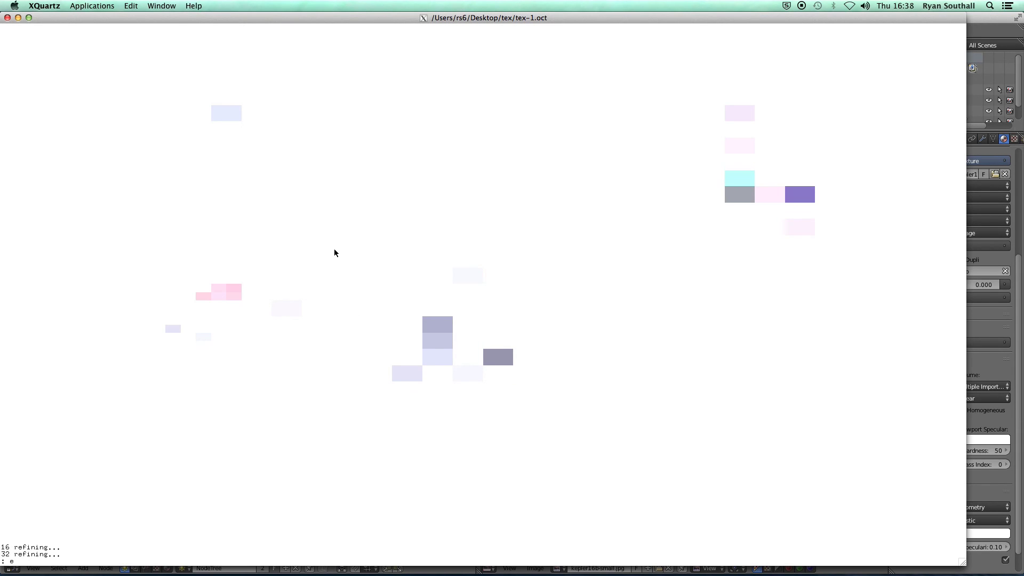
key("Return")
left_click(334, 249)
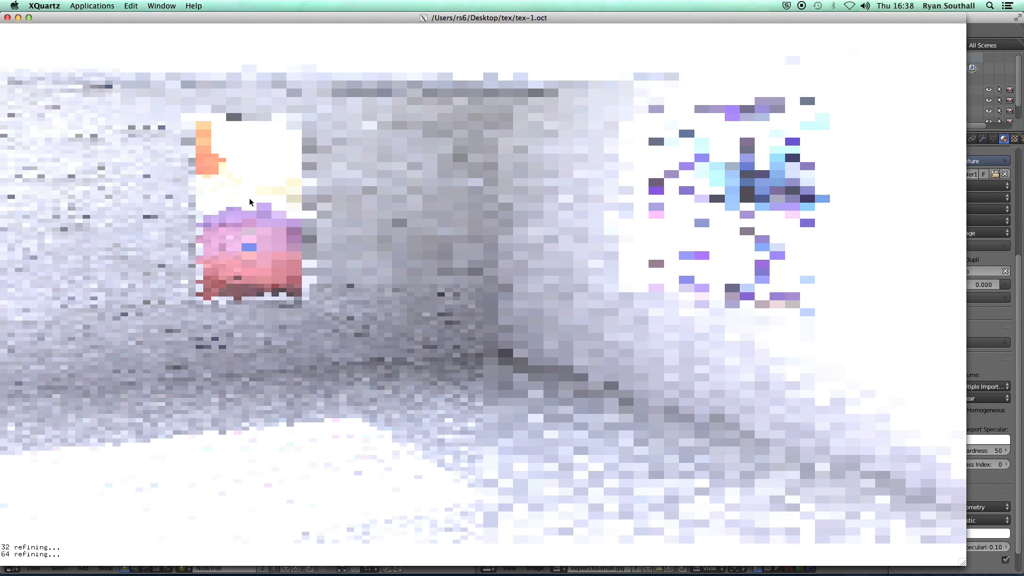
type(": e")
key("Return")
left_click(280, 199)
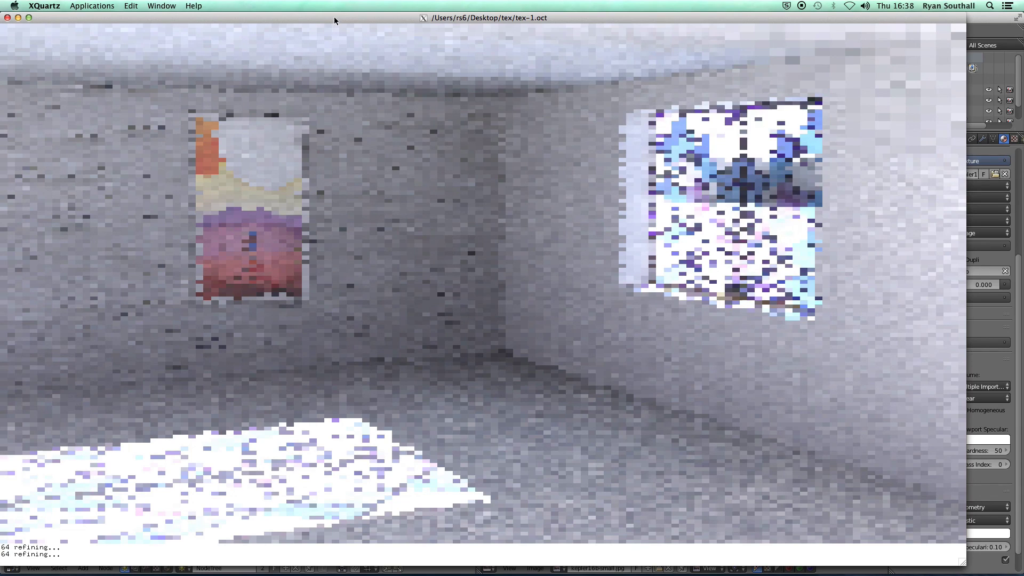
mouse_move(333, 17)
left_mouse_down()
mouse_move(491, 322)
mouse_move(422, 117)
mouse_move(328, 24)
left_mouse_up()
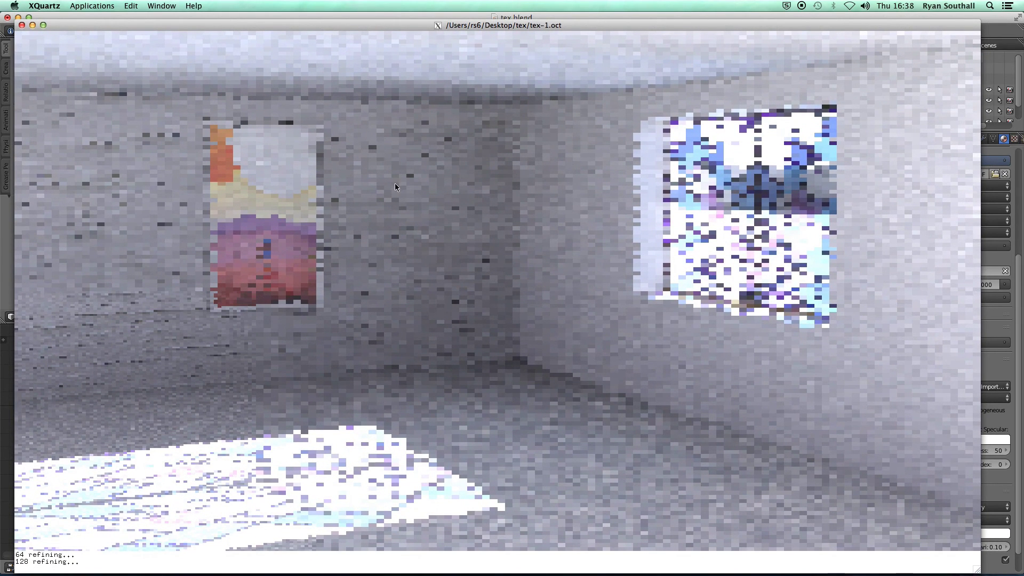